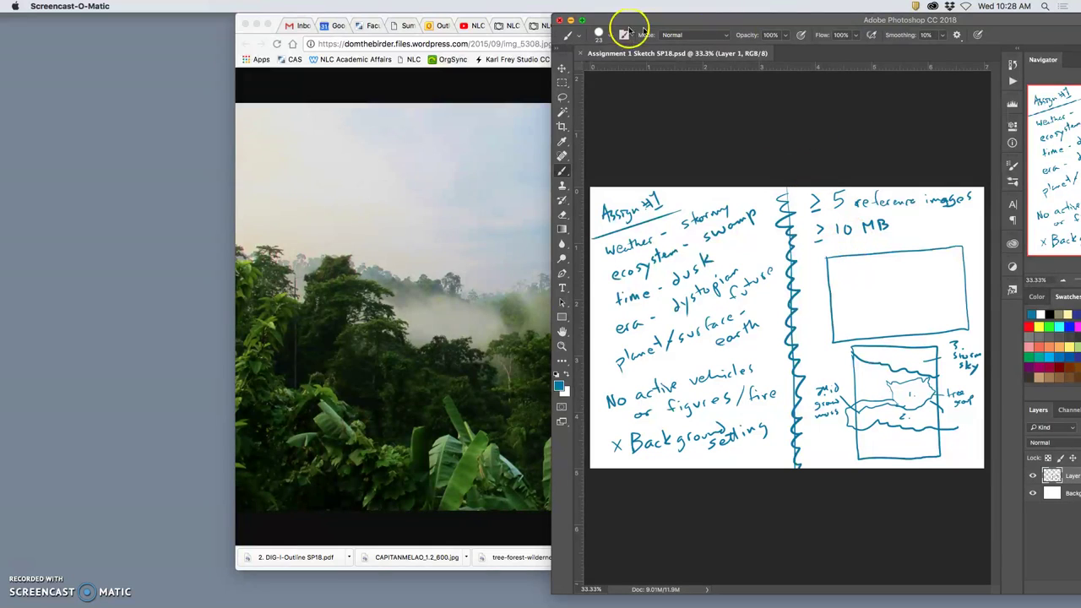
Find the Firefox 'Unable to Update' warning among the open windows and dismiss it with OK.
{"action": "mouse_move", "coordinate": [760, 597]}
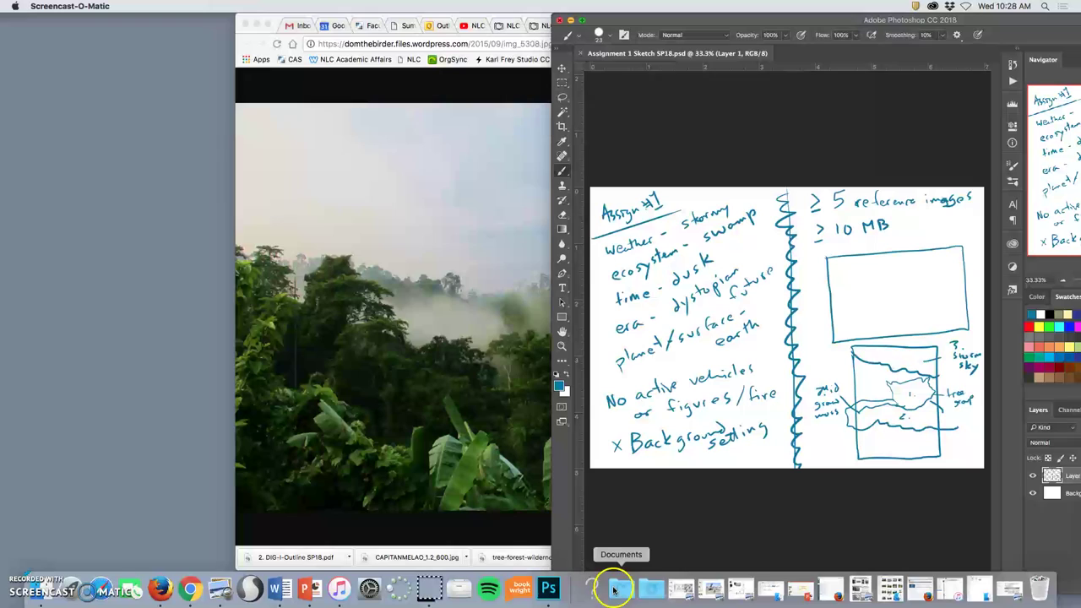
{"action": "key", "text": "ctrl+Up"}
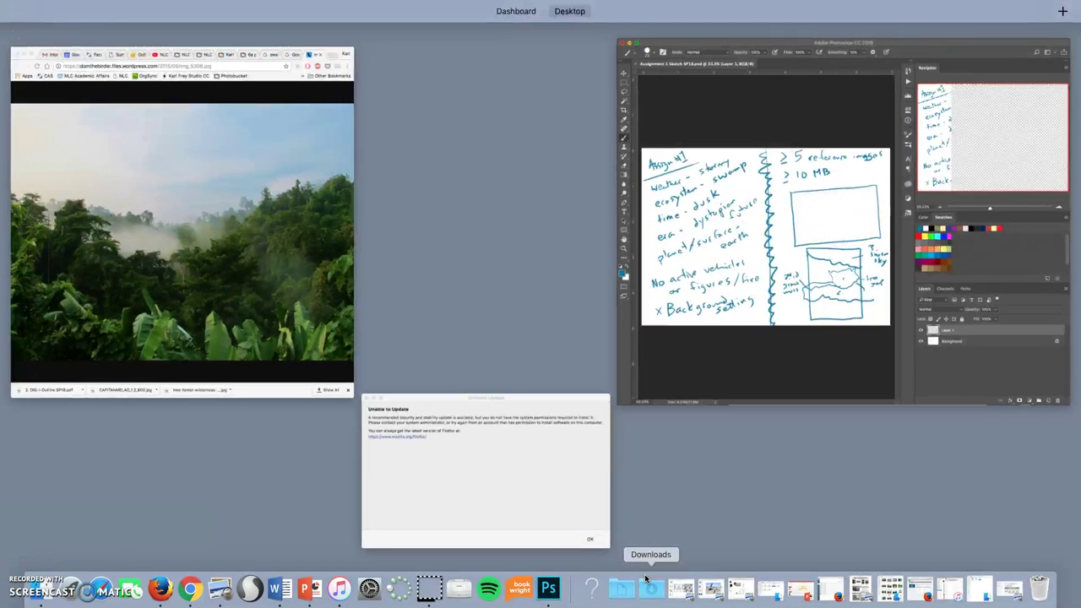
{"action": "left_click", "coordinate": [522, 488]}
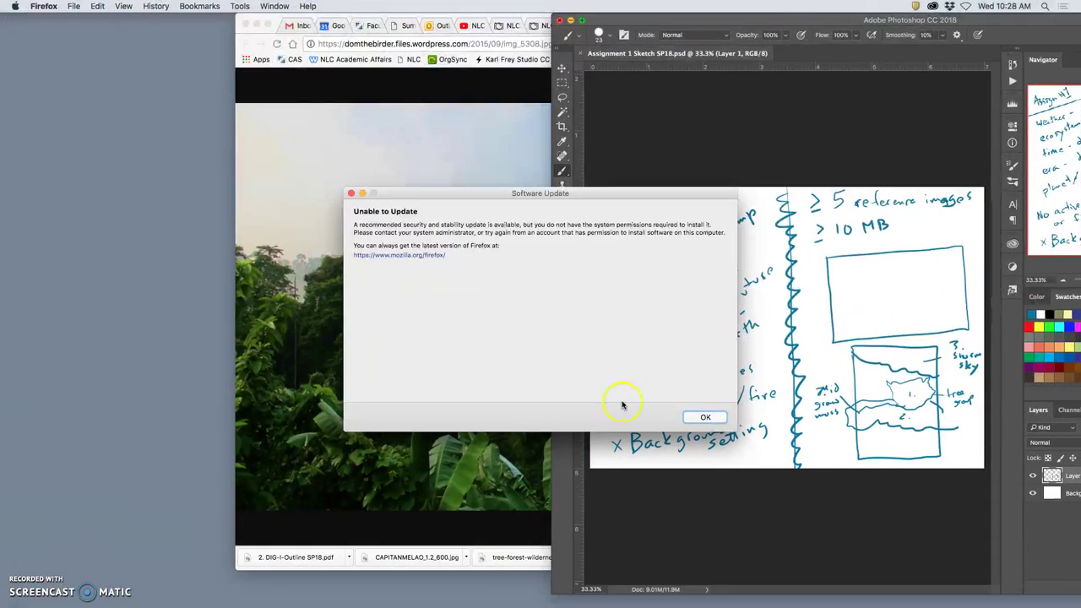
{"action": "left_click", "coordinate": [706, 417]}
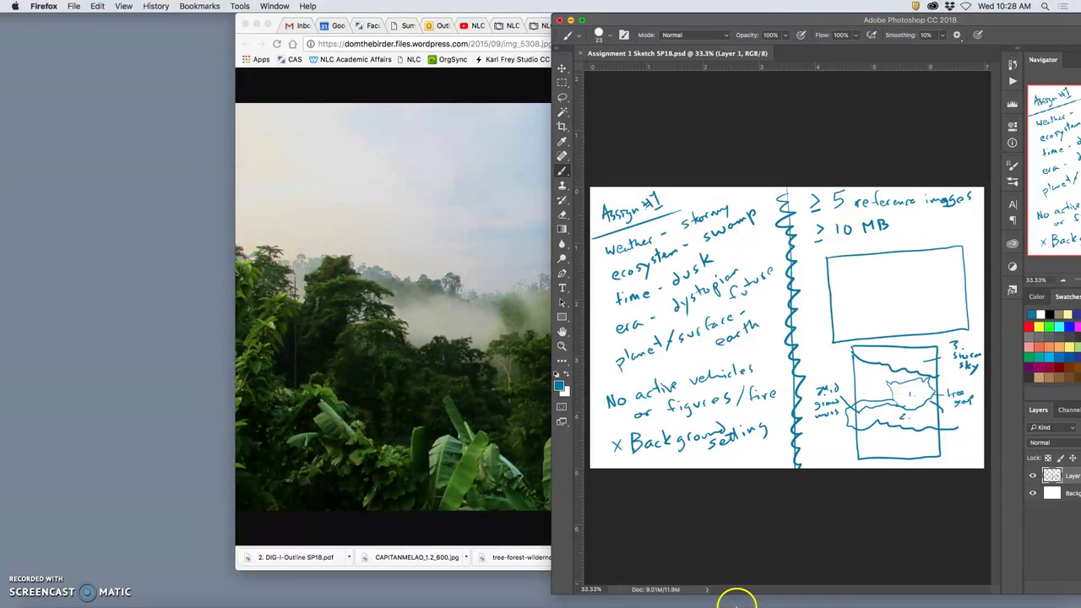
Move the 'Assign 1 reference images' folder from the Documents course folder onto the desktop.
{"action": "mouse_move", "coordinate": [650, 595]}
{"action": "left_click", "coordinate": [618, 589]}
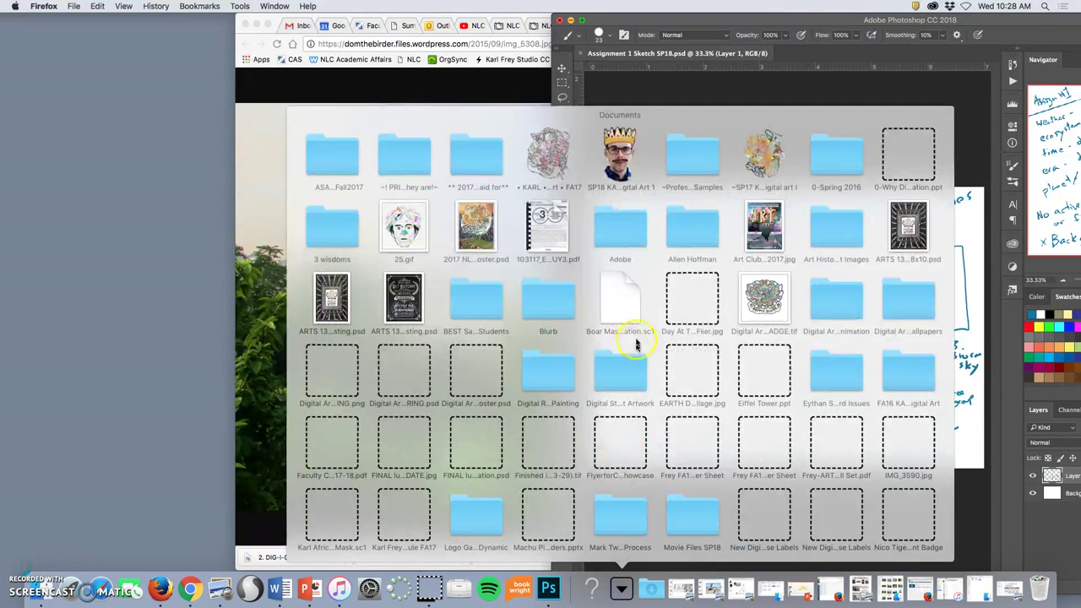
{"action": "left_click", "coordinate": [747, 427]}
{"action": "left_click", "coordinate": [728, 515]}
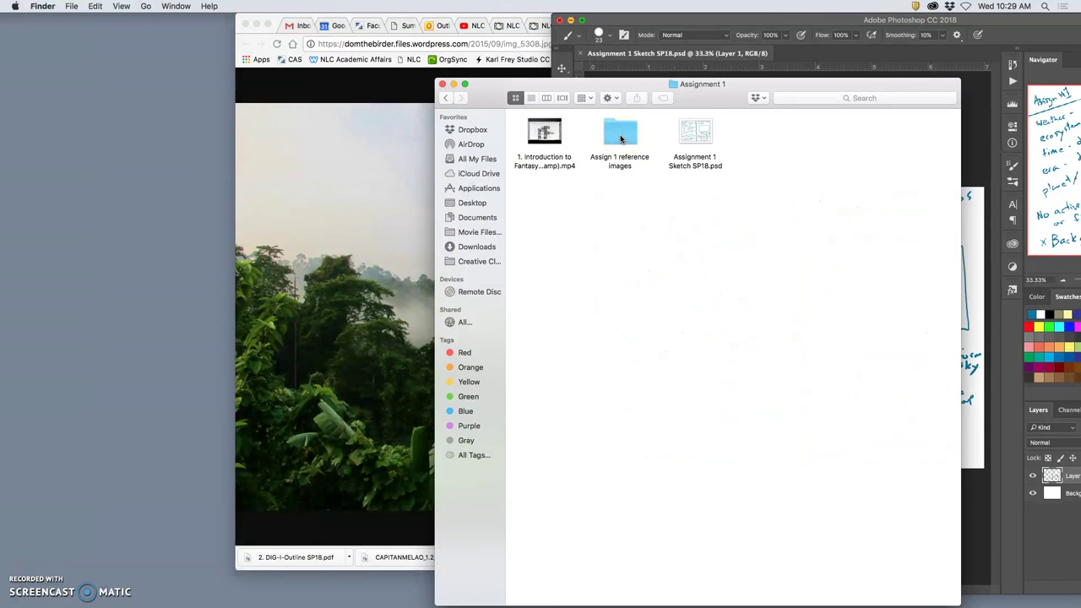
{"action": "left_click_drag", "start_coordinate": [621, 137], "coordinate": [121, 152]}
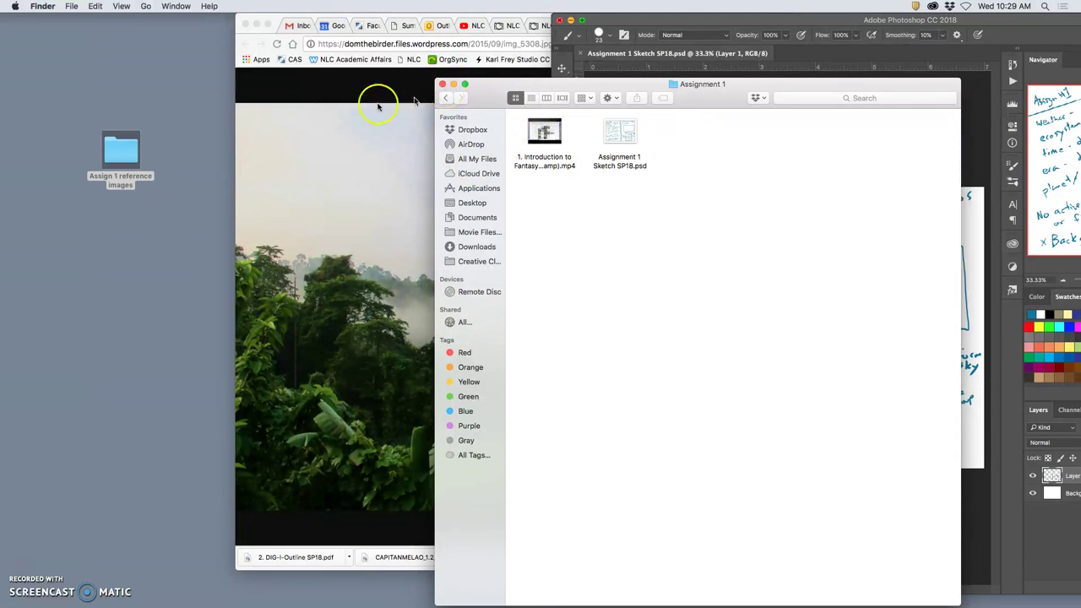
Open the reference images folder on the left side and close the Assignment 1 window.
{"action": "double_click", "coordinate": [121, 152]}
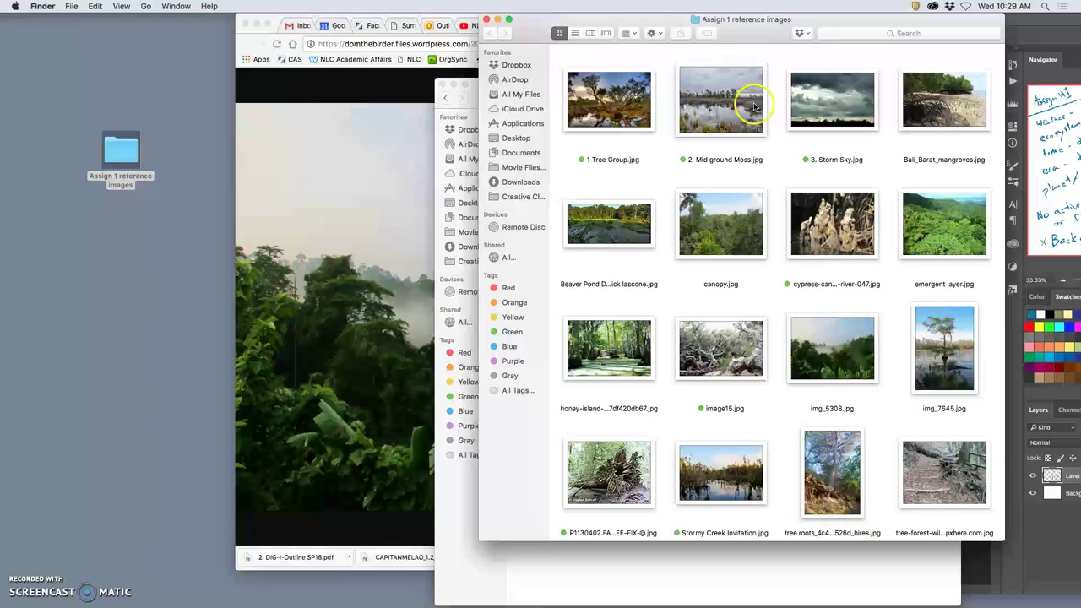
{"action": "left_click_drag", "start_coordinate": [767, 36], "coordinate": [263, 18]}
{"action": "left_click", "coordinate": [540, 84]}
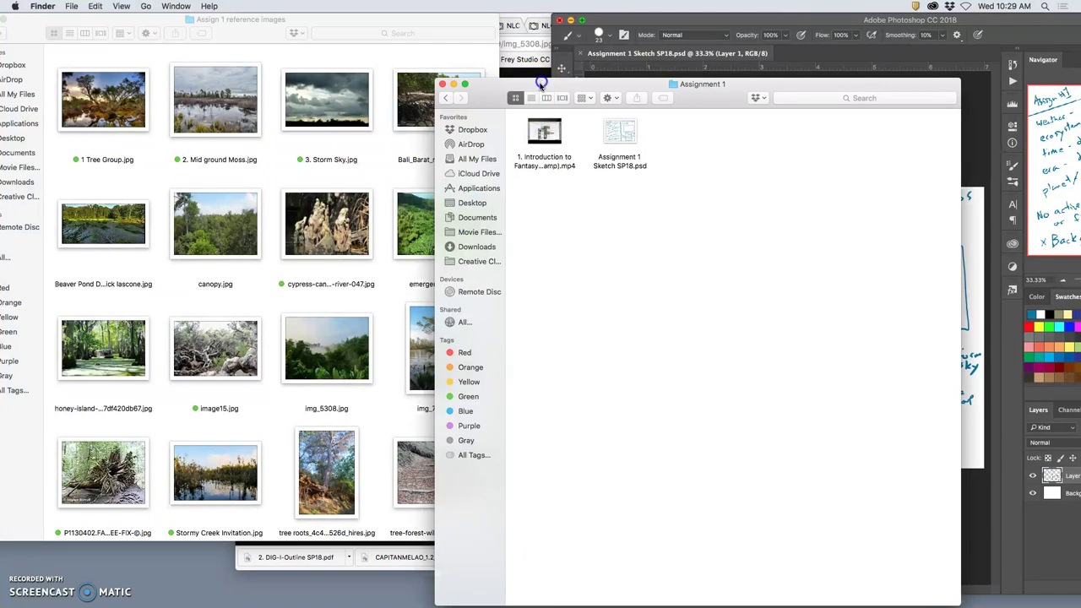
{"action": "left_click", "coordinate": [453, 83]}
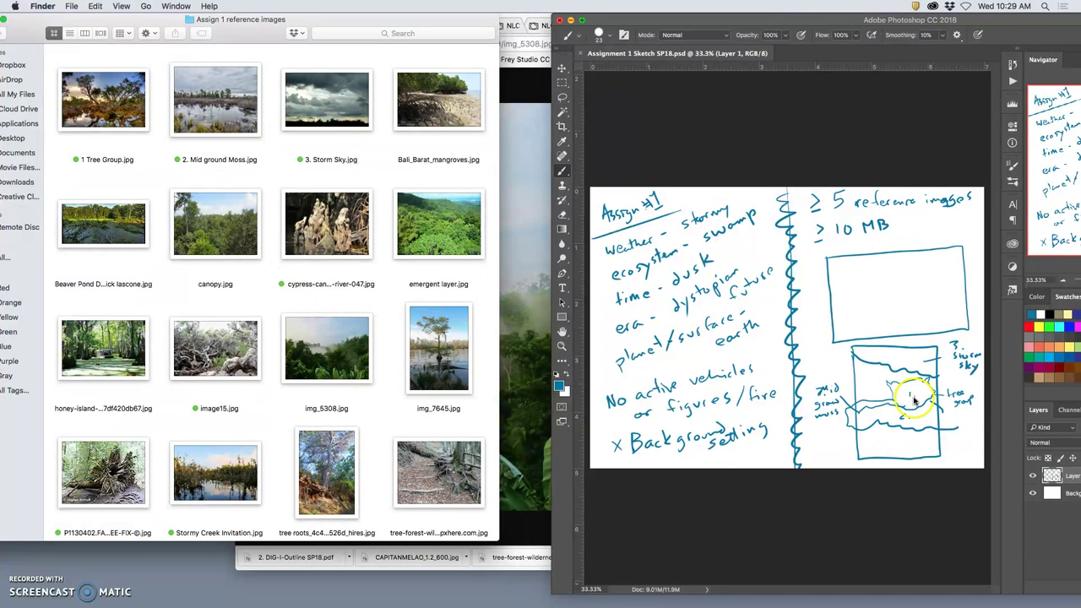
{"action": "double_click", "coordinate": [327, 236]}
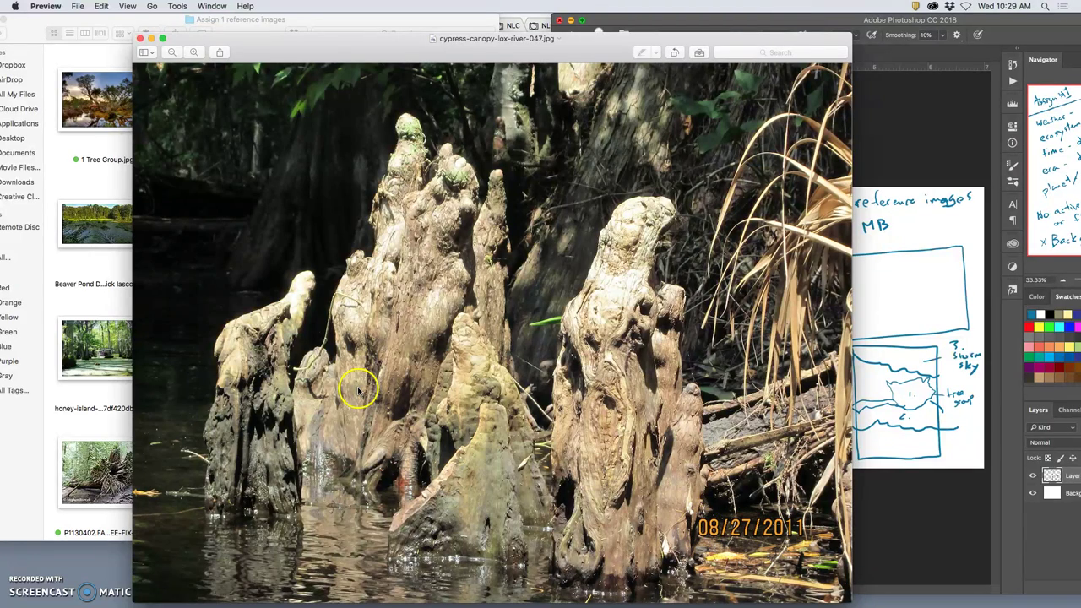
{"action": "left_click", "coordinate": [141, 38]}
{"action": "left_click", "coordinate": [178, 172]}
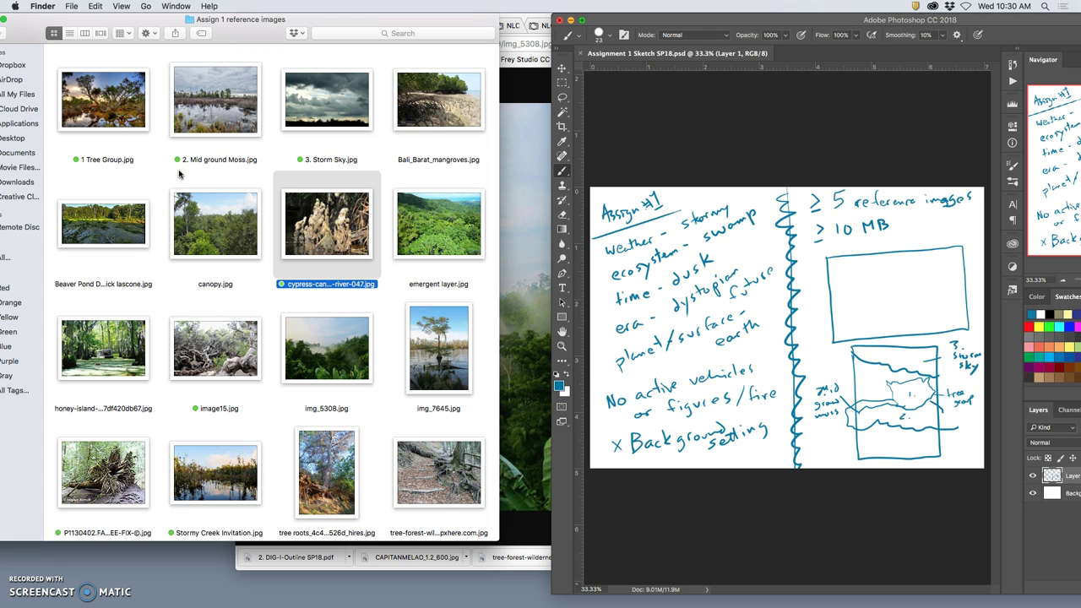
{"action": "left_click", "coordinate": [262, 174]}
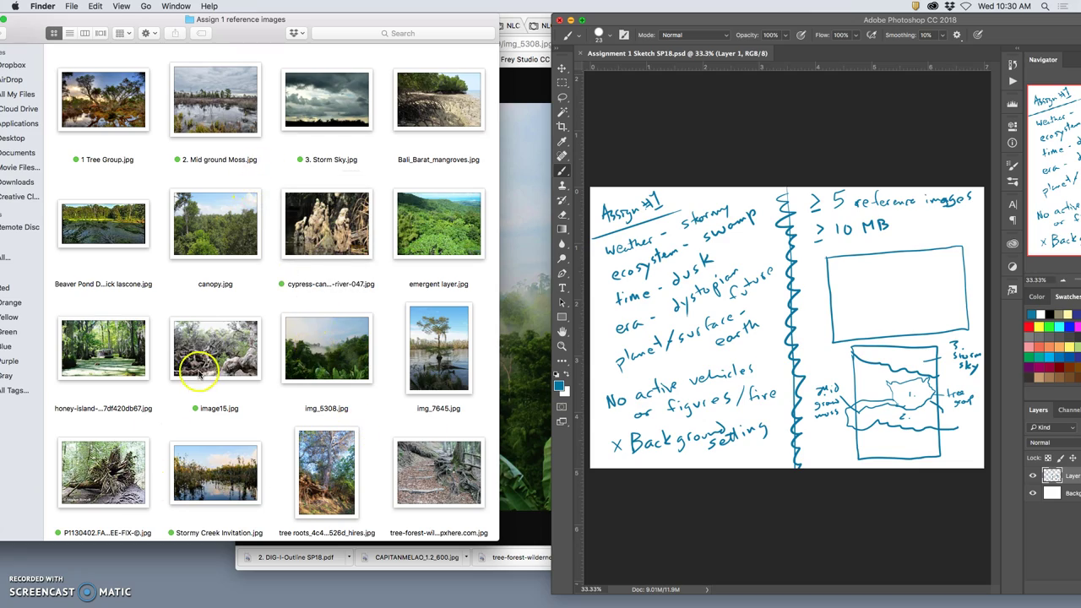
{"action": "left_click", "coordinate": [202, 365]}
{"action": "double_click", "coordinate": [202, 365]}
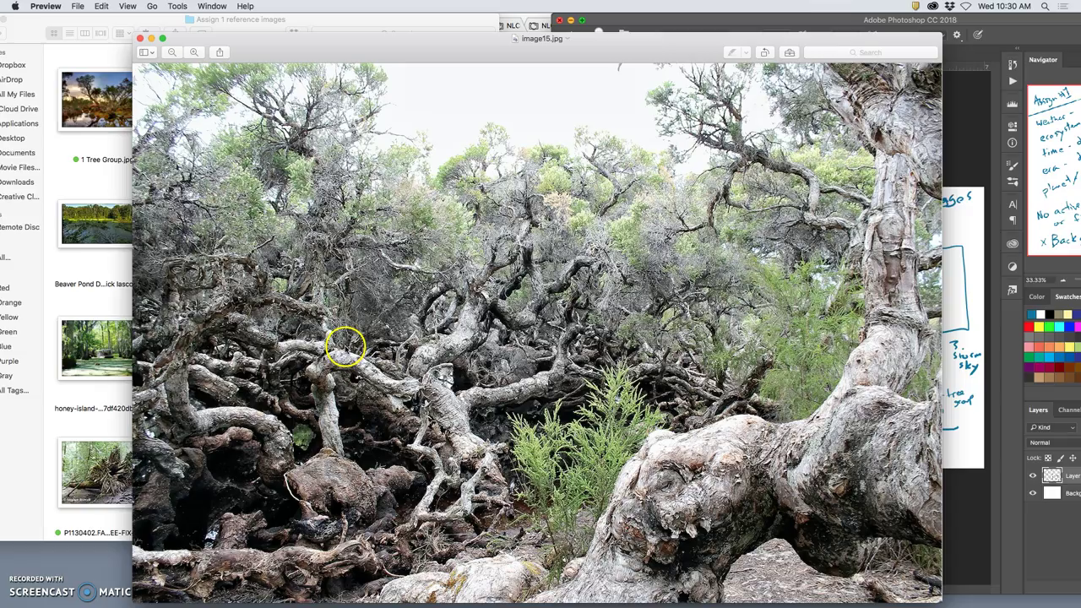
{"action": "scroll", "coordinate": [344, 344], "scroll_direction": "up", "scroll_amount": 10}
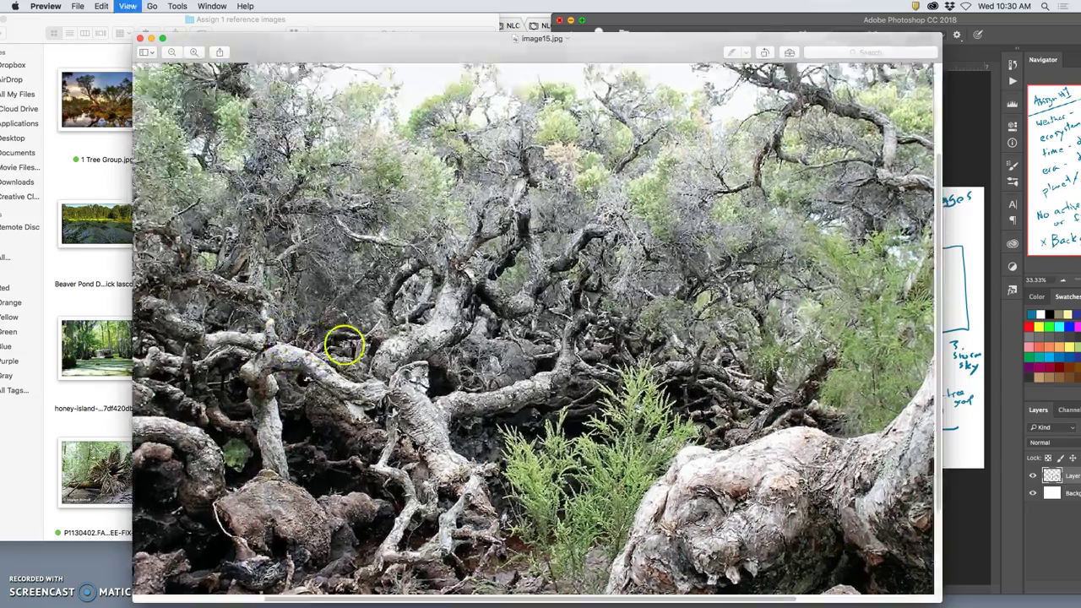
{"action": "scroll", "coordinate": [348, 343], "scroll_direction": "right", "scroll_amount": 10}
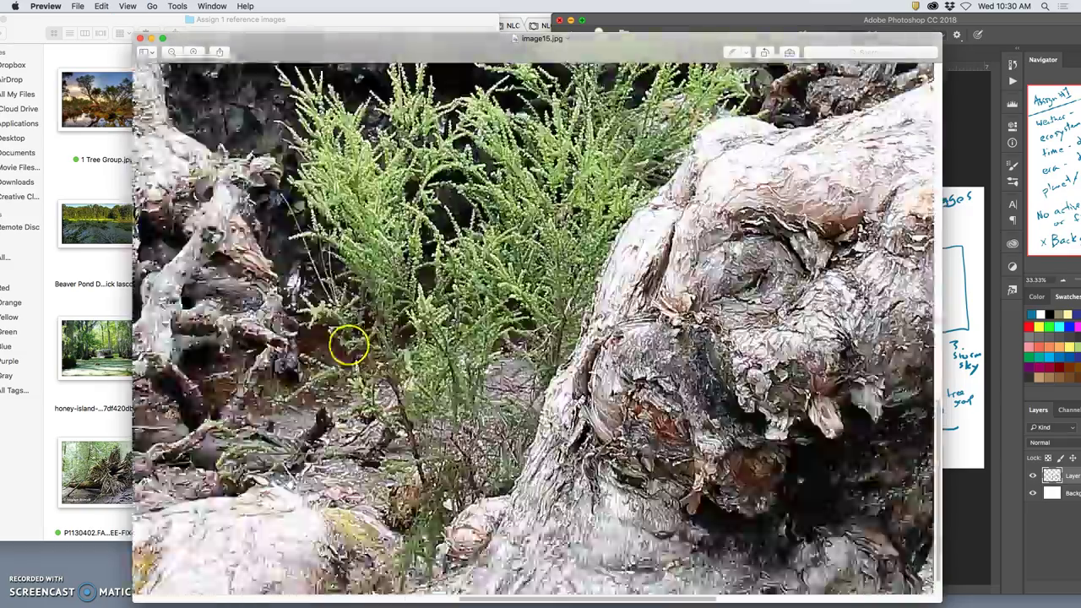
{"action": "scroll", "coordinate": [347, 343], "scroll_direction": "left", "scroll_amount": 10}
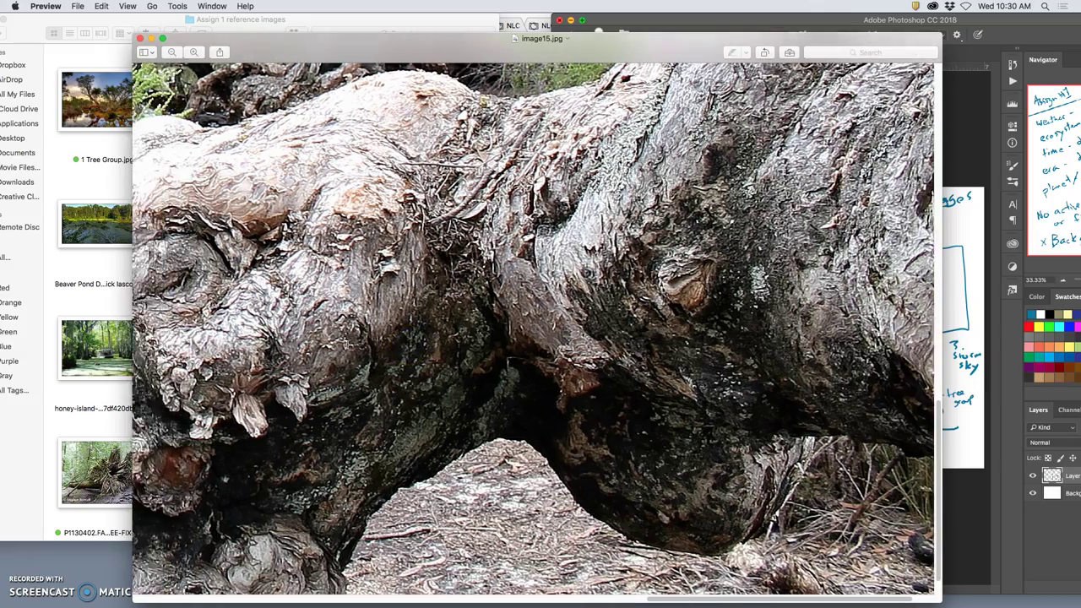
{"action": "scroll", "coordinate": [365, 342], "scroll_direction": "down", "scroll_amount": 5}
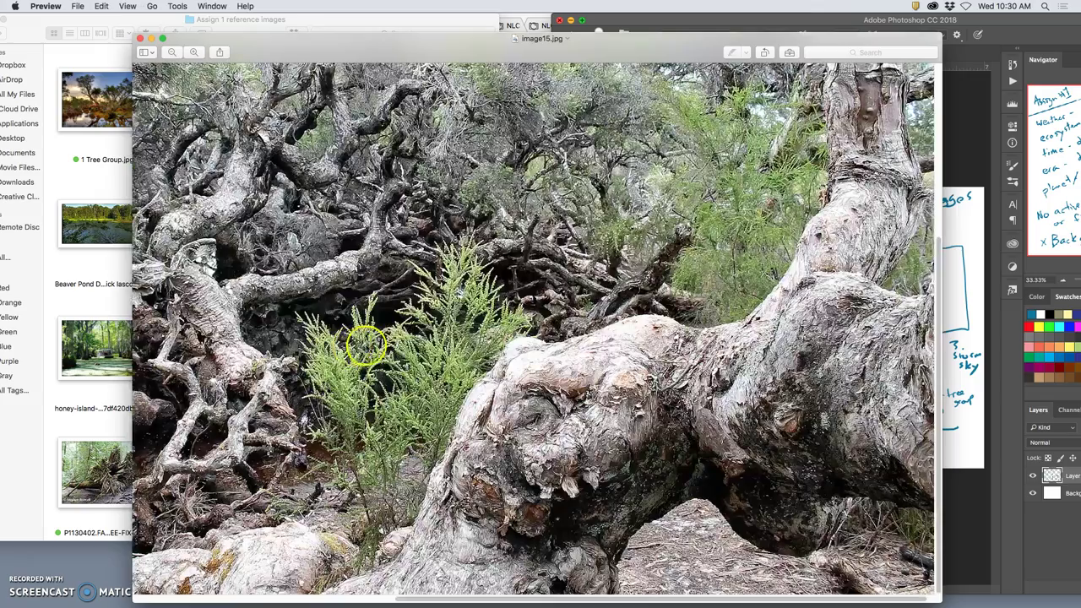
{"action": "scroll", "coordinate": [365, 344], "scroll_direction": "down", "scroll_amount": 3}
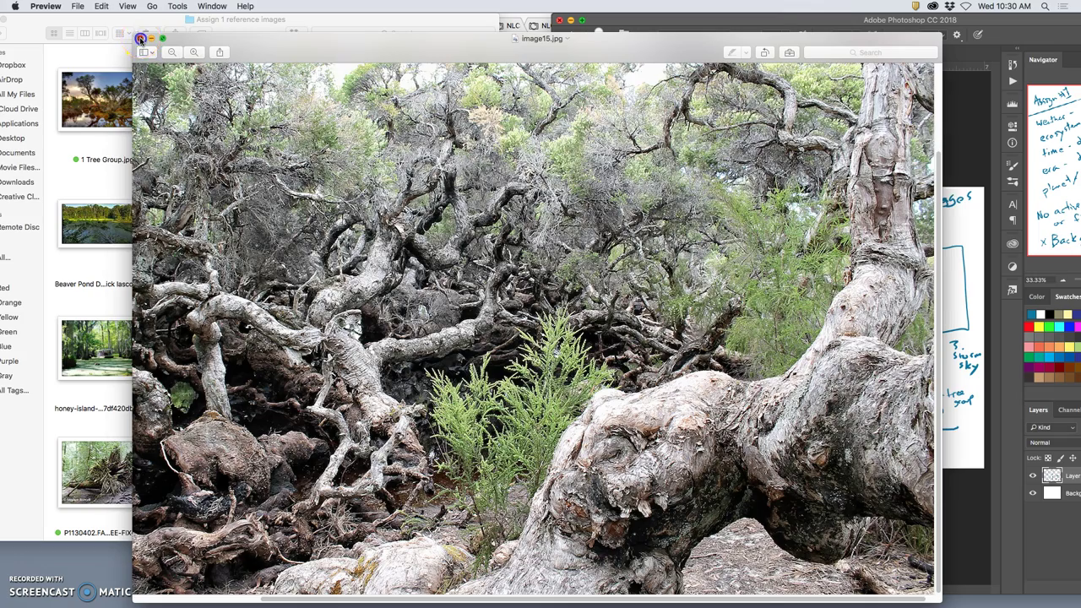
{"action": "left_click", "coordinate": [141, 38]}
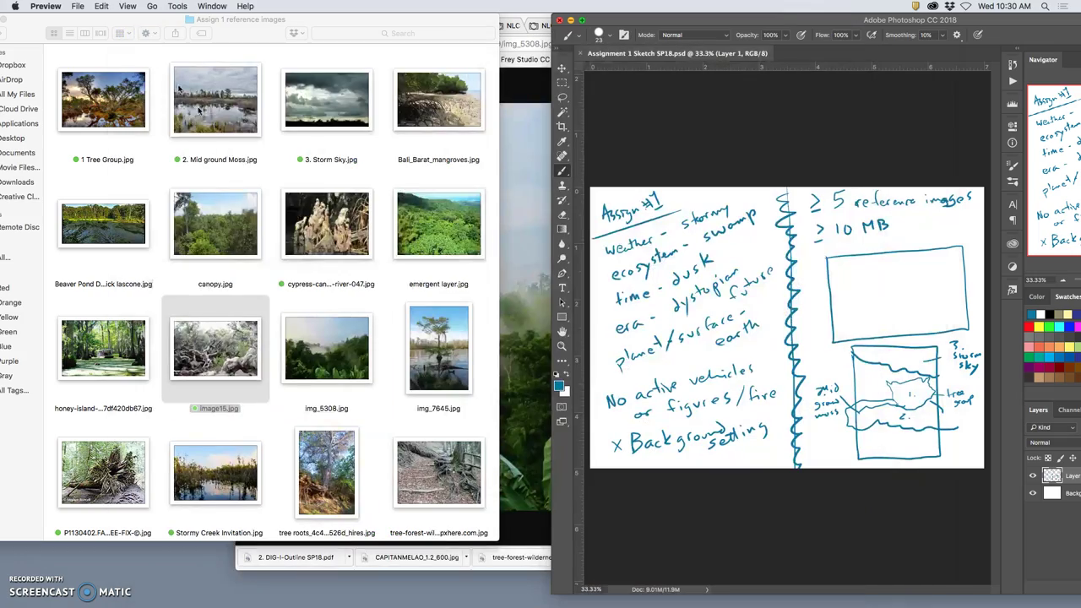
{"action": "double_click", "coordinate": [109, 466]}
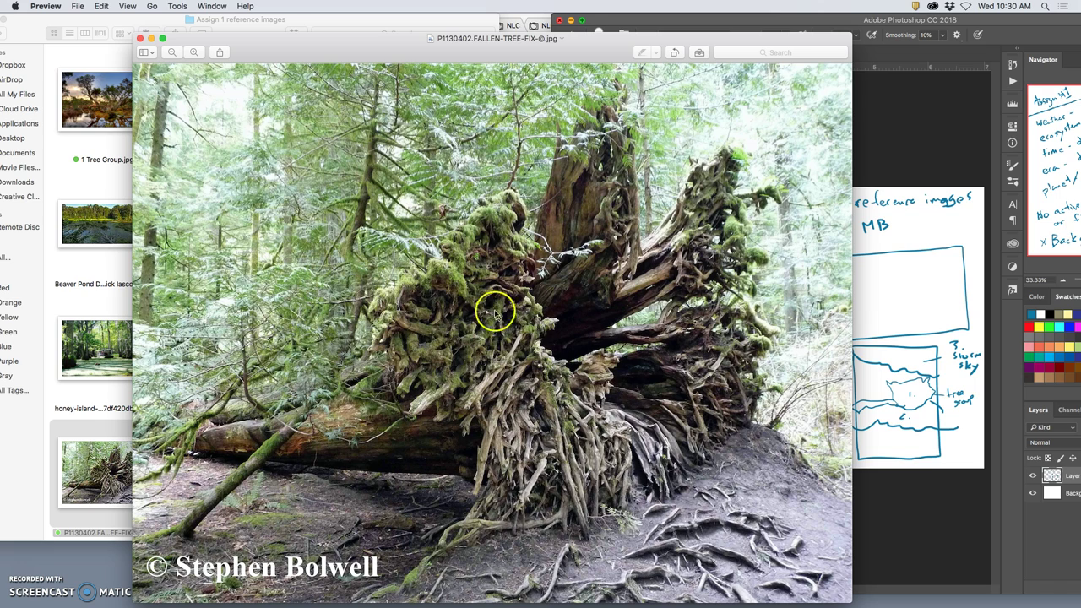
{"action": "left_click", "coordinate": [140, 39]}
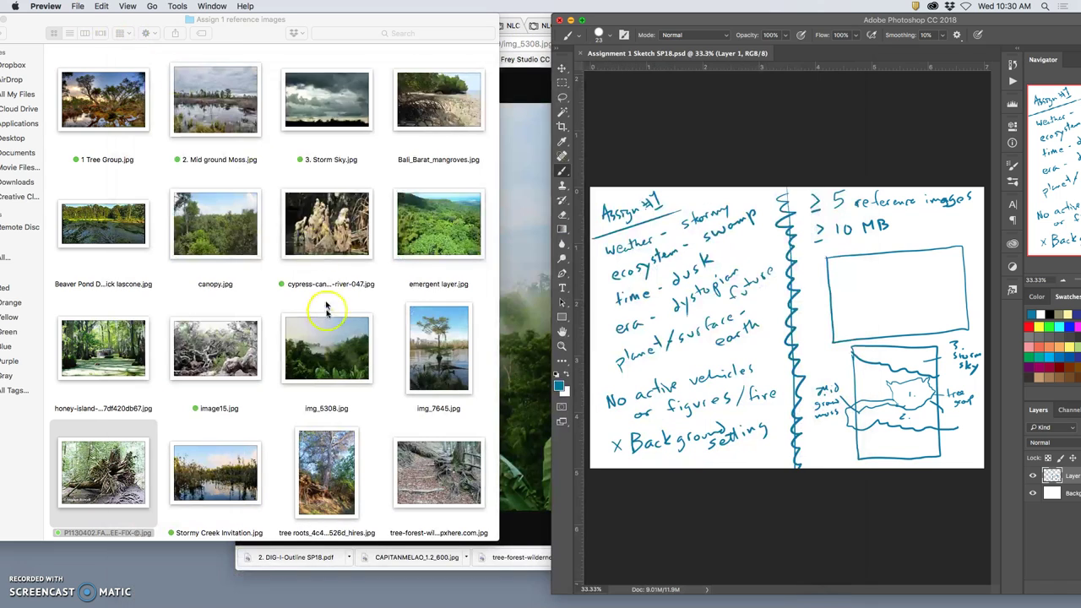
{"action": "left_click", "coordinate": [289, 295]}
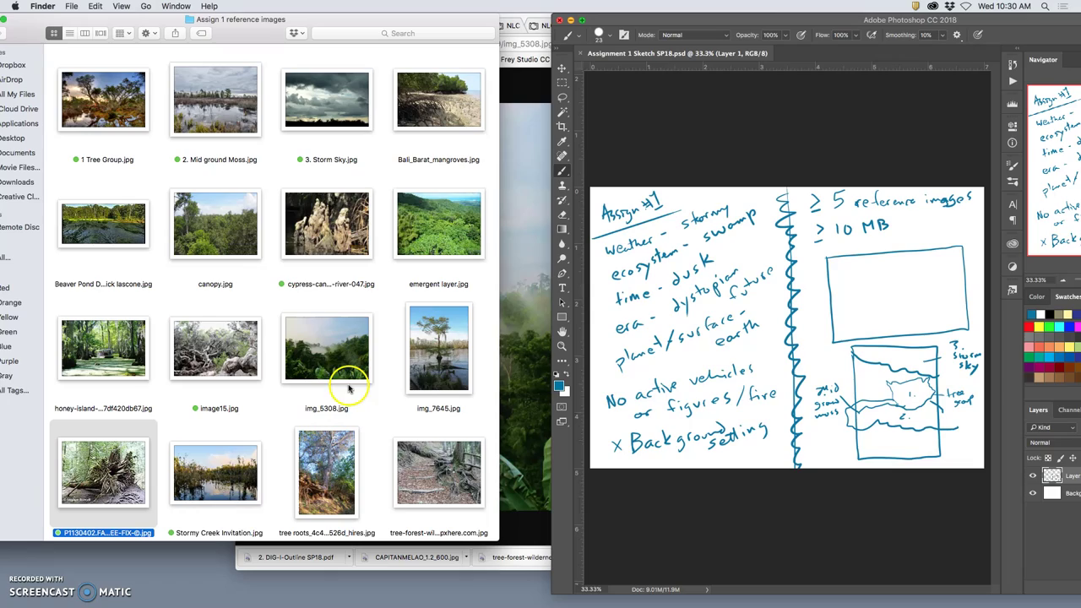
View the forest-path-with-roots photo and 1 Tree Group.jpg in Preview, closing each afterwards.
{"action": "double_click", "coordinate": [452, 479]}
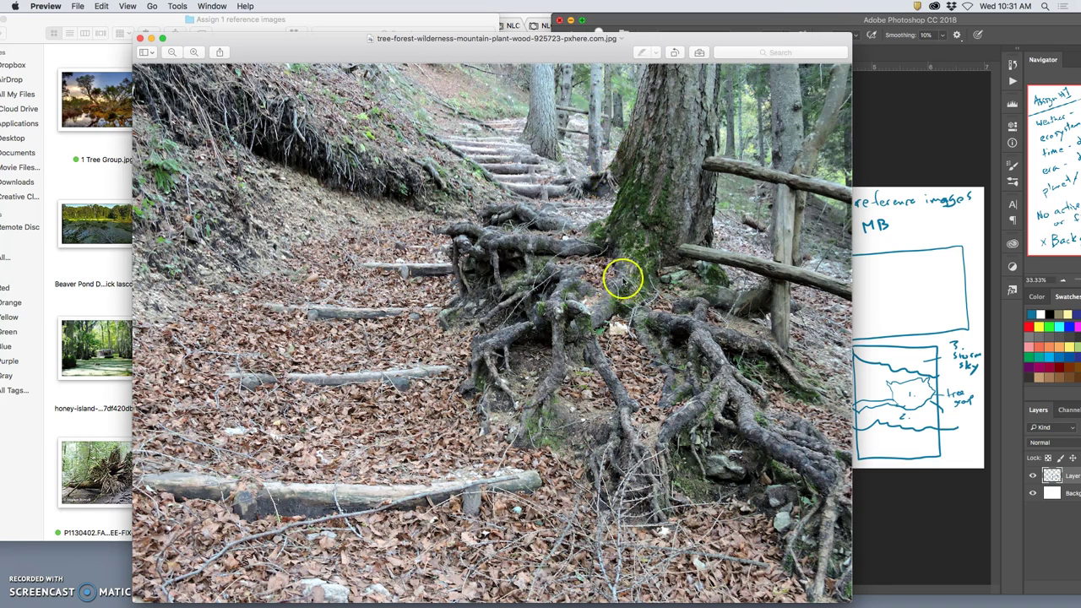
{"action": "left_click", "coordinate": [140, 38]}
{"action": "double_click", "coordinate": [113, 96]}
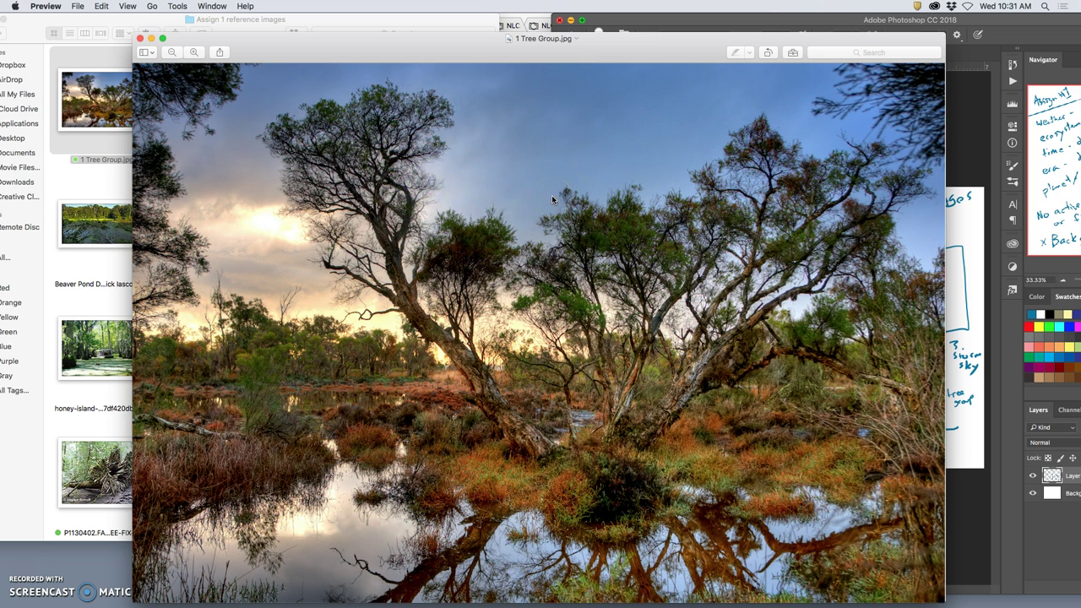
{"action": "left_click", "coordinate": [140, 38]}
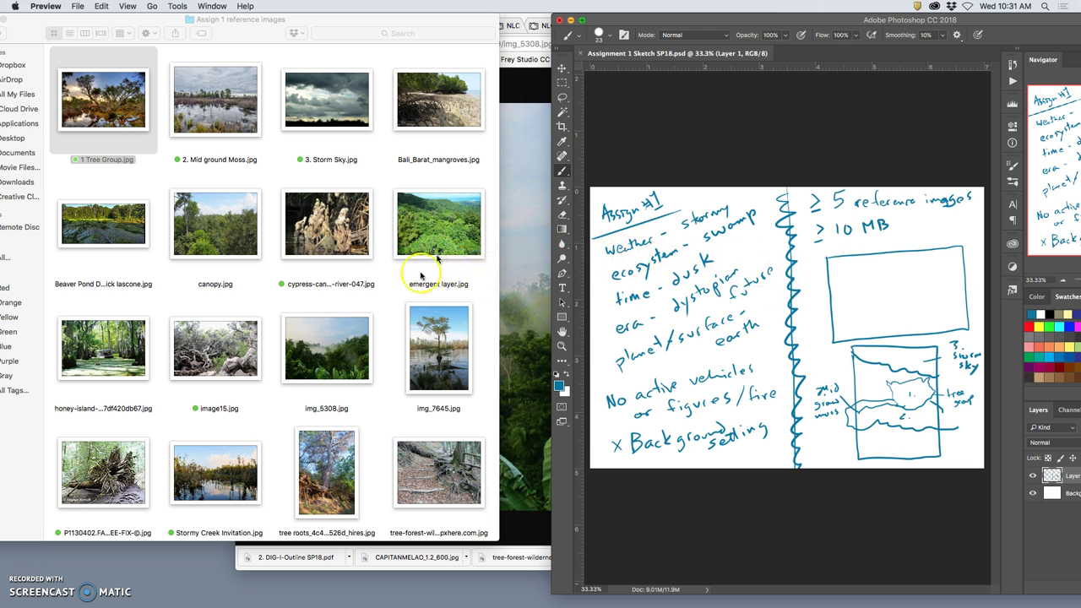
{"action": "left_click", "coordinate": [536, 189]}
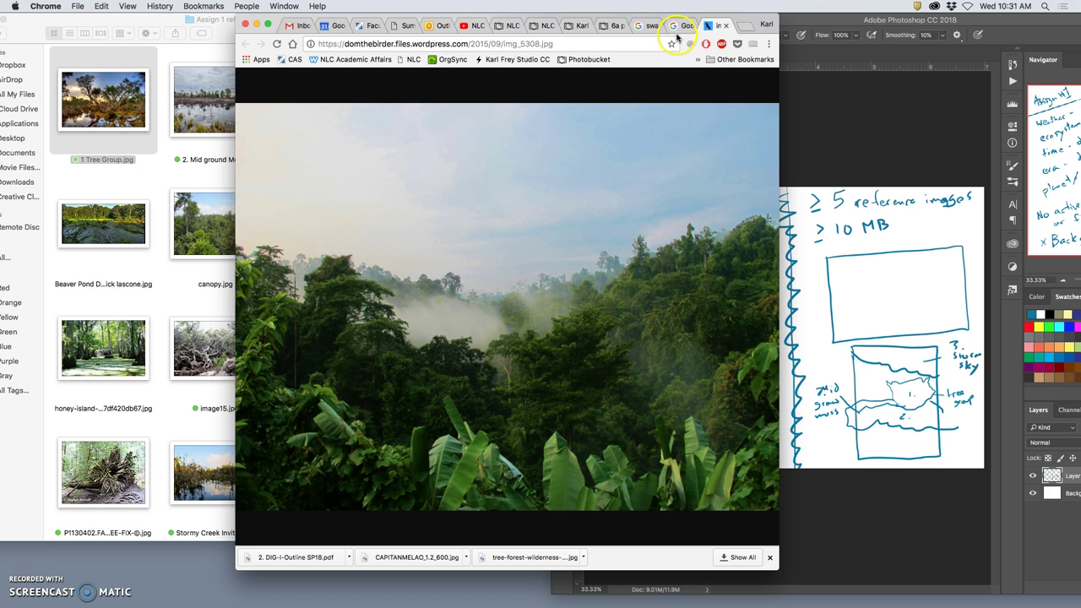
{"action": "left_click", "coordinate": [724, 26]}
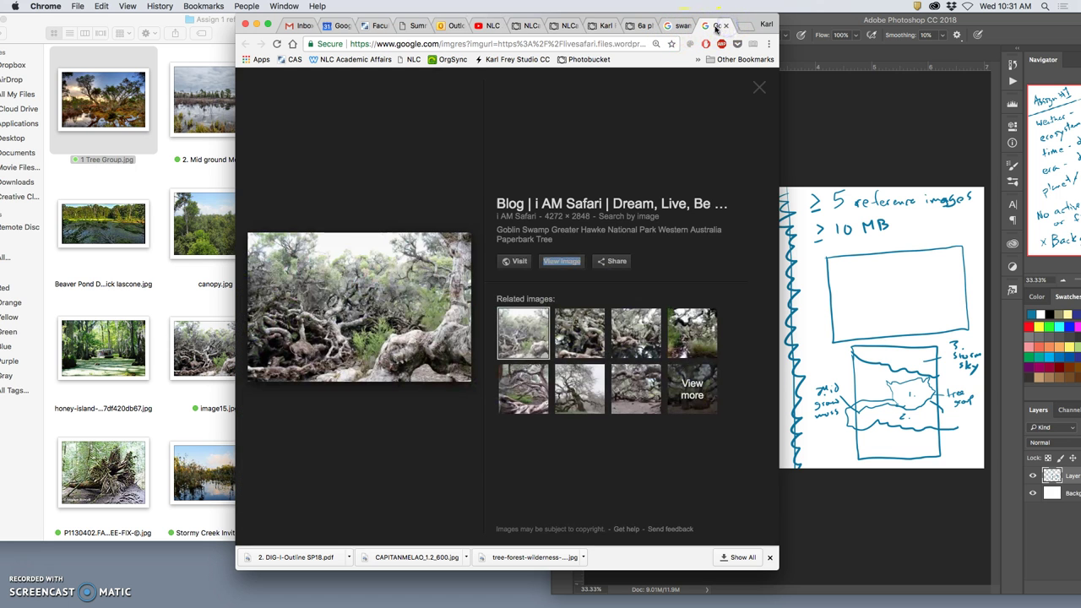
{"action": "left_click", "coordinate": [724, 25]}
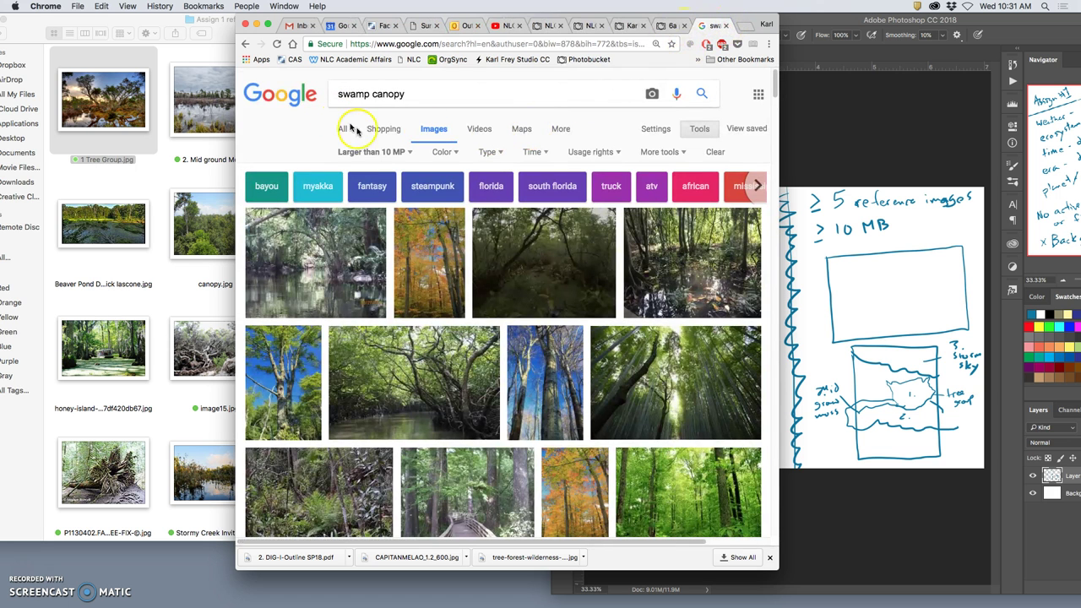
{"action": "left_click", "coordinate": [417, 94]}
{"action": "triple_click", "coordinate": [410, 95]}
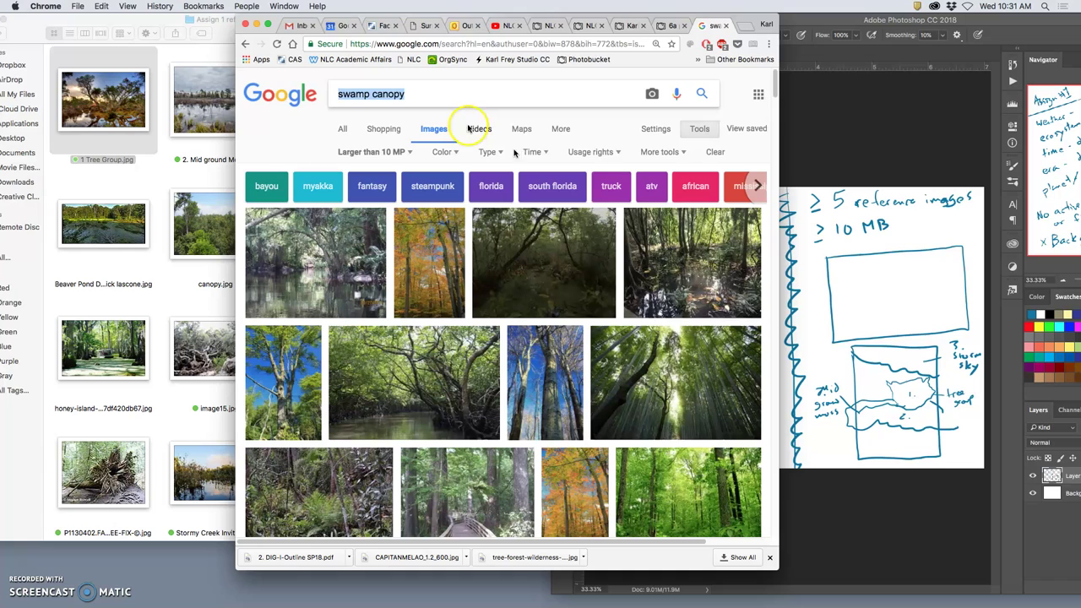
{"action": "left_click", "coordinate": [813, 245]}
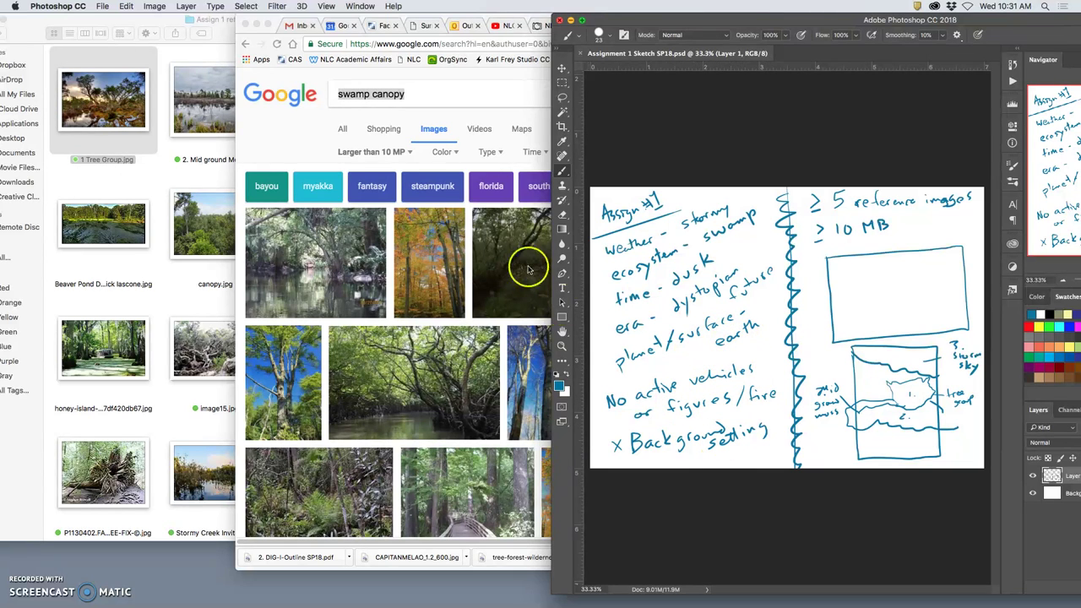
Replace the swamp canopy image search with the query 'distopian wreckage'.
{"action": "left_click", "coordinate": [308, 157]}
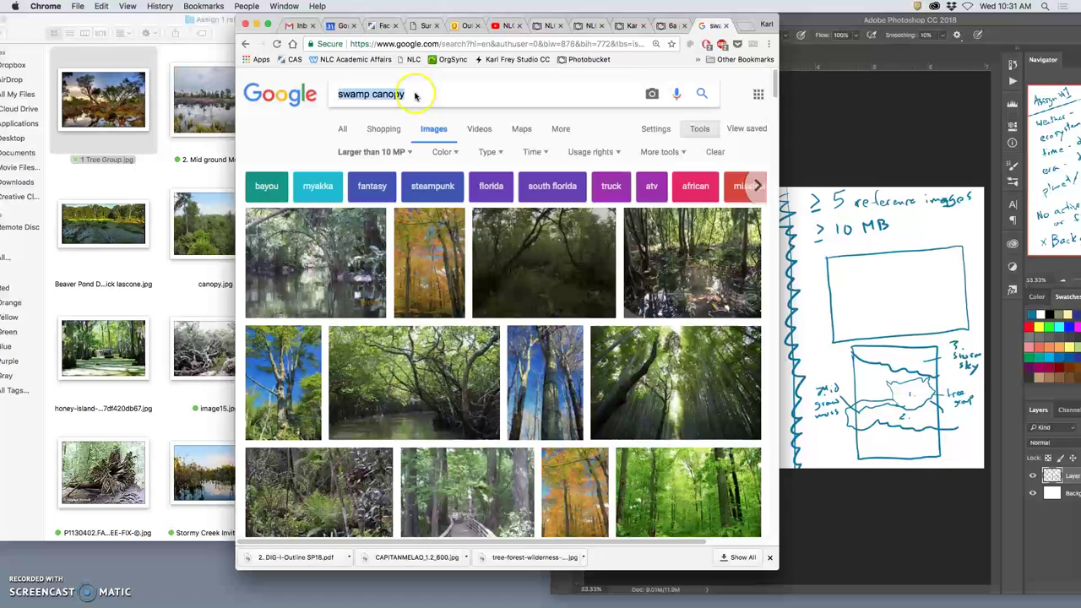
{"action": "left_click_drag", "start_coordinate": [410, 94], "coordinate": [321, 93]}
{"action": "type", "text": "distopian wreckage"}
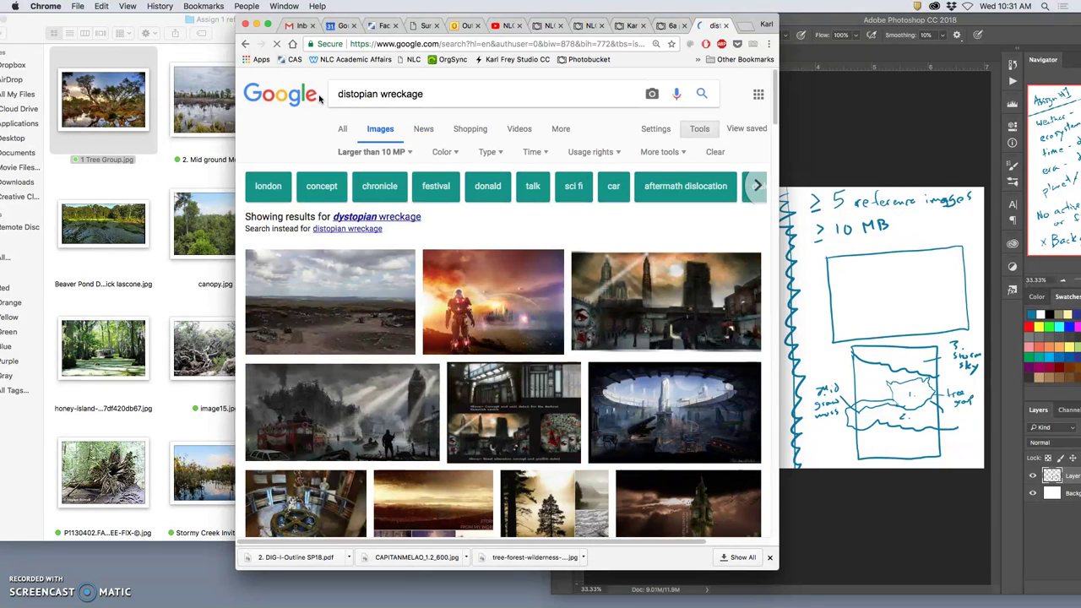
{"action": "left_click", "coordinate": [501, 321]}
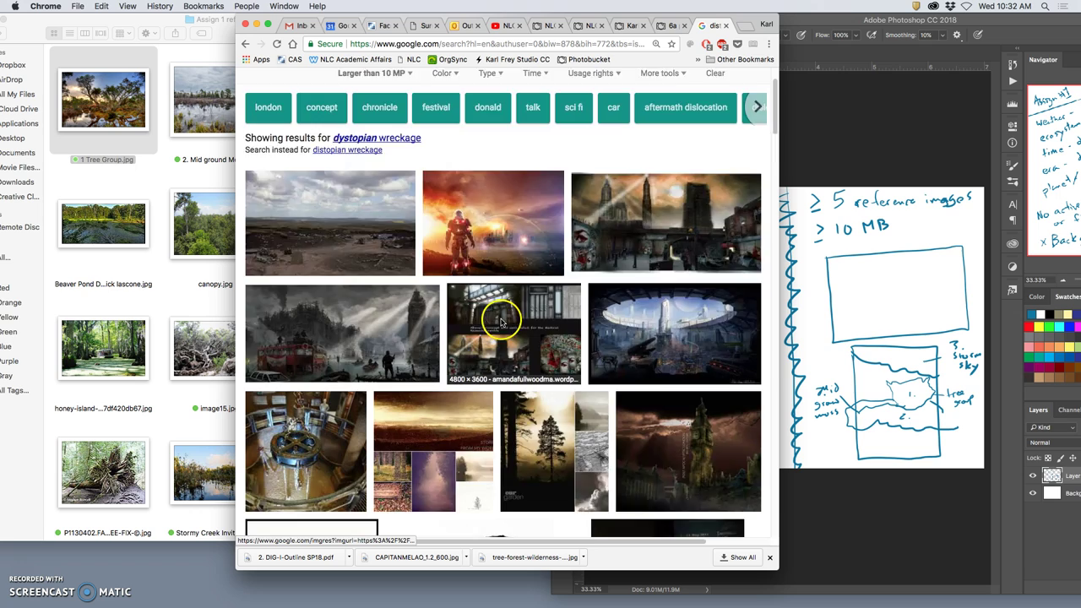
Scroll the large-image results and check the barren field image's options without choosing any.
{"action": "scroll", "coordinate": [501, 322], "scroll_direction": "down", "scroll_amount": 5}
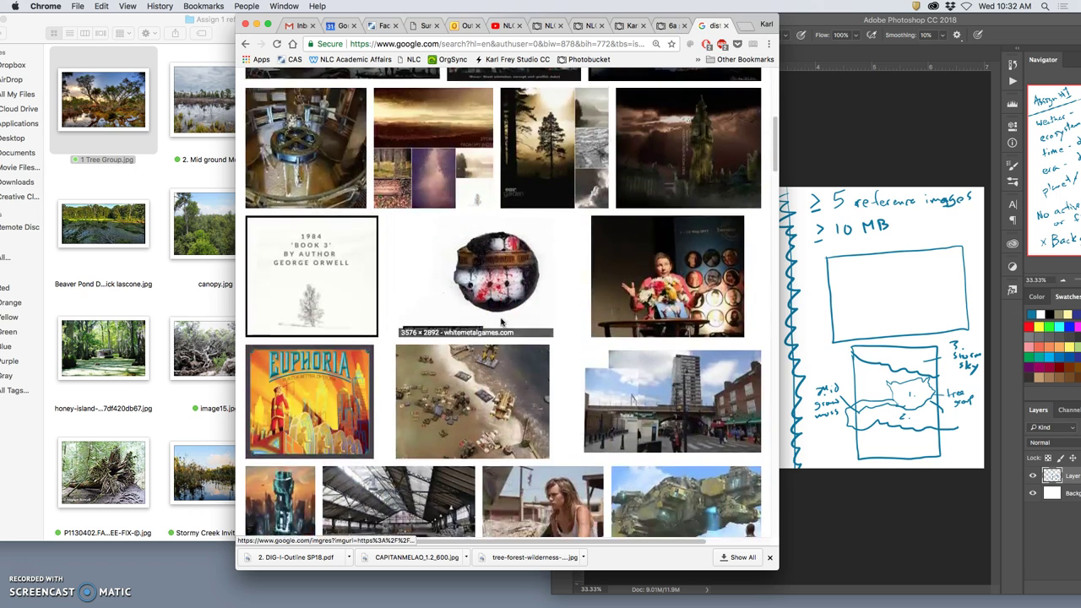
{"action": "scroll", "coordinate": [501, 322], "scroll_direction": "down", "scroll_amount": 4}
{"action": "scroll", "coordinate": [501, 321], "scroll_direction": "down", "scroll_amount": 5}
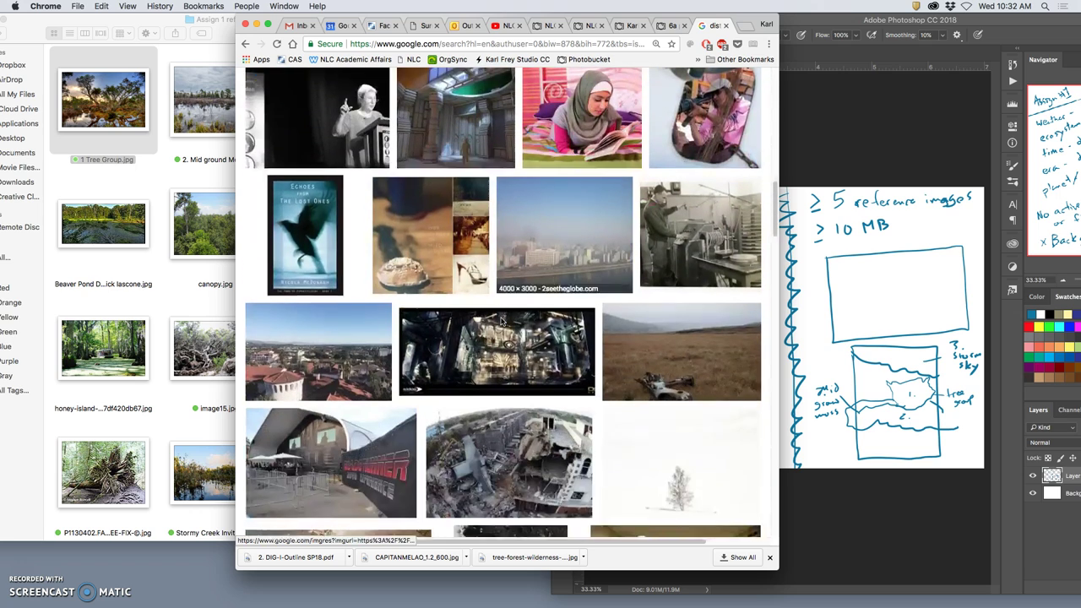
{"action": "scroll", "coordinate": [500, 321], "scroll_direction": "down", "scroll_amount": 3}
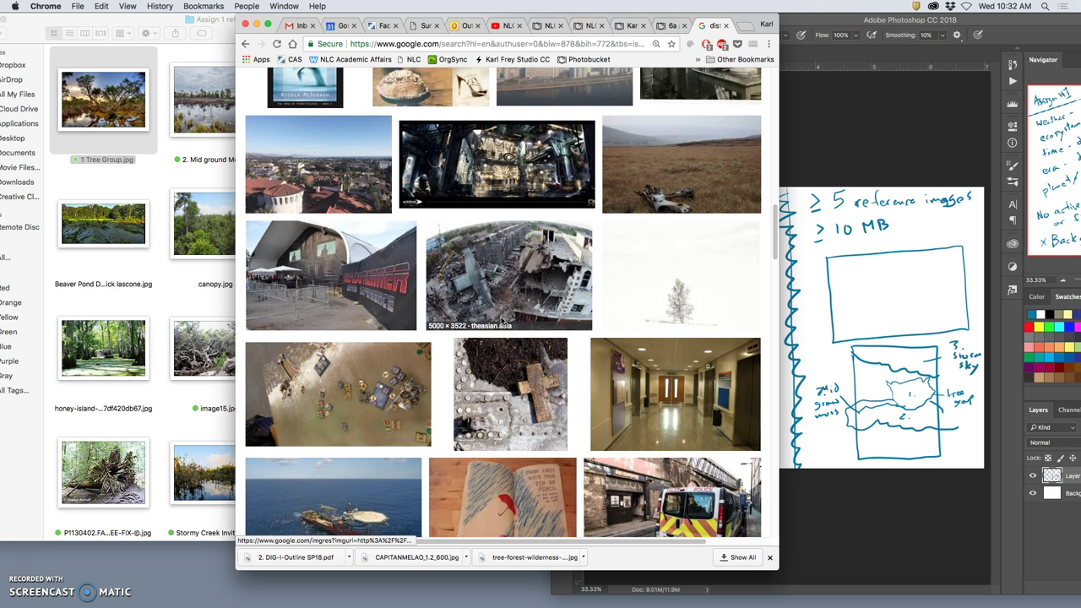
{"action": "right_click", "coordinate": [645, 183]}
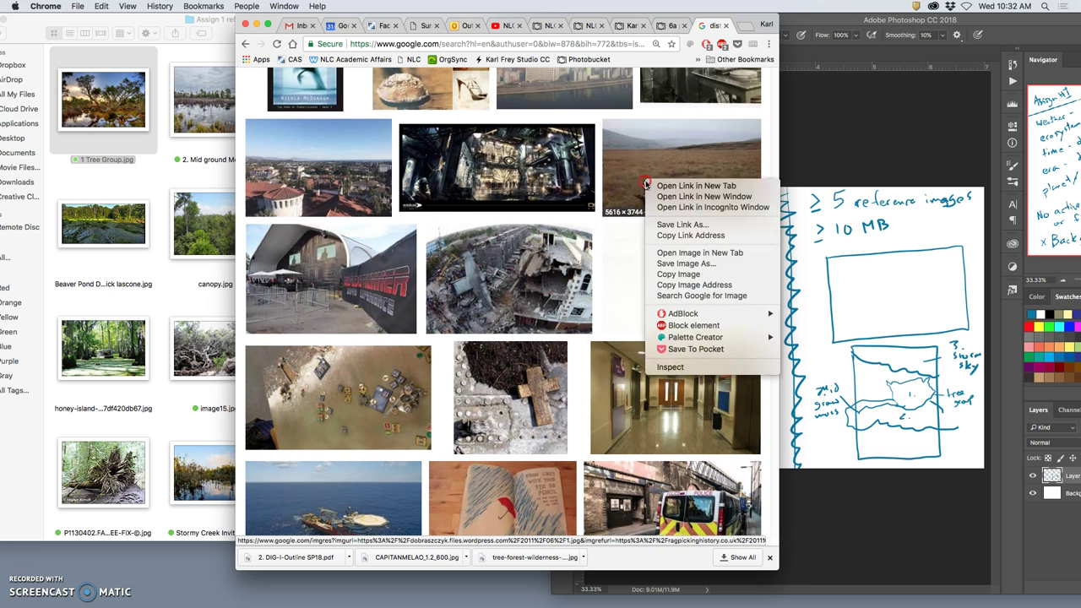
{"action": "left_click", "coordinate": [526, 265]}
Browse further down the results, then return and select 'wreckage' in the query.
{"action": "scroll", "coordinate": [528, 270], "scroll_direction": "down", "scroll_amount": 8}
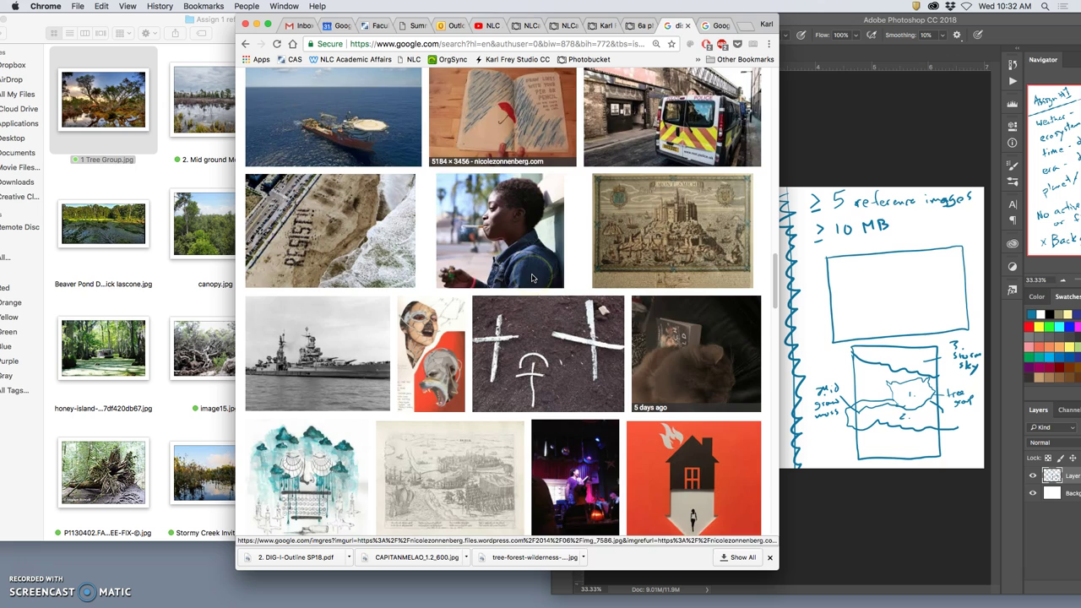
{"action": "scroll", "coordinate": [532, 277], "scroll_direction": "down", "scroll_amount": 5}
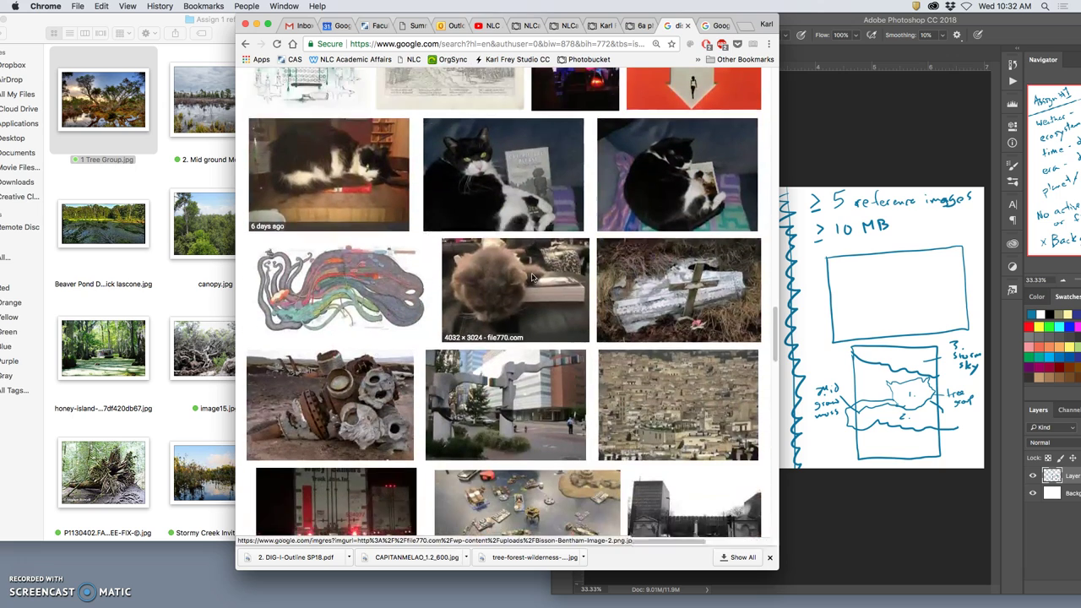
{"action": "scroll", "coordinate": [532, 276], "scroll_direction": "down", "scroll_amount": 3}
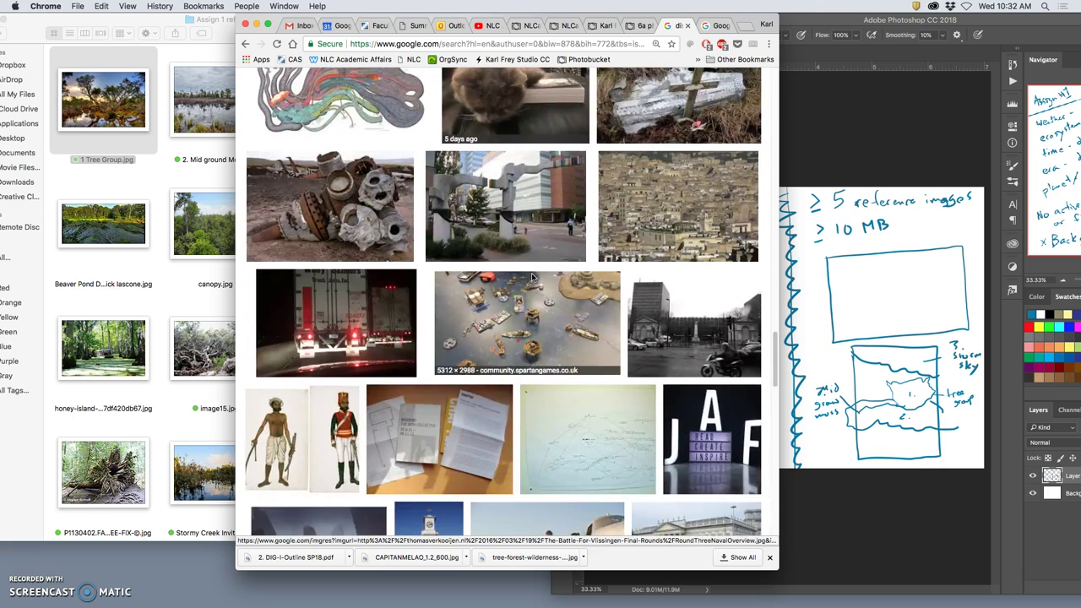
{"action": "scroll", "coordinate": [532, 277], "scroll_direction": "down", "scroll_amount": 7}
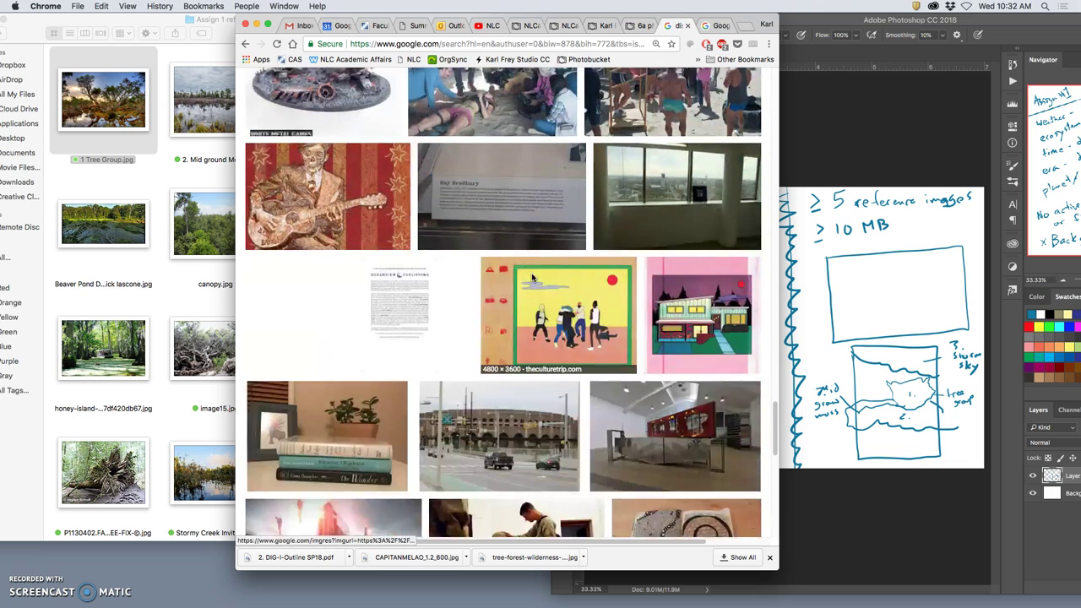
{"action": "scroll", "coordinate": [531, 277], "scroll_direction": "down", "scroll_amount": 15}
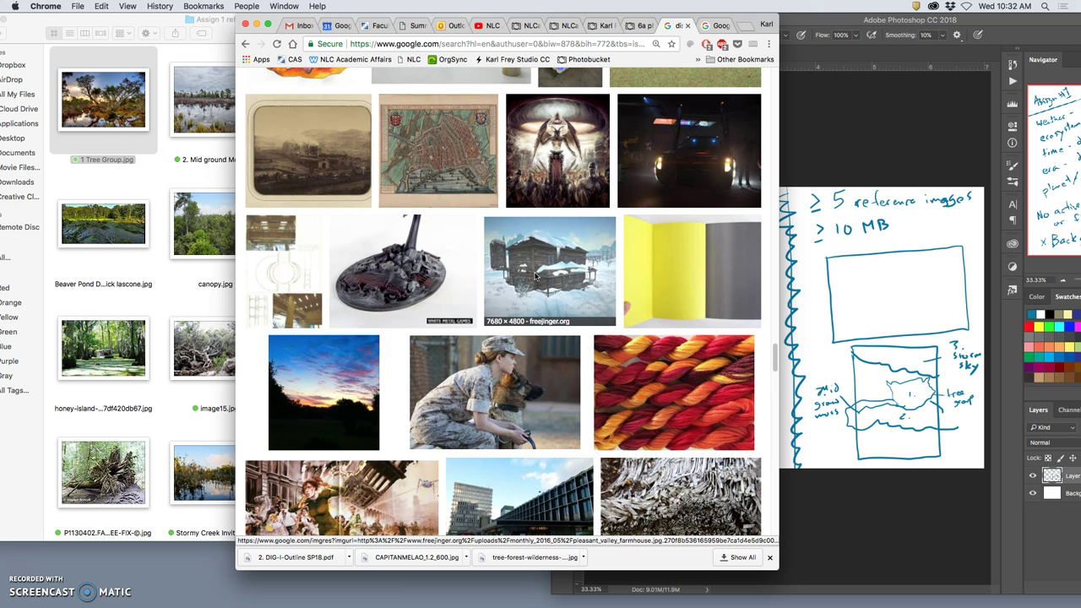
{"action": "scroll", "coordinate": [535, 276], "scroll_direction": "down", "scroll_amount": 2}
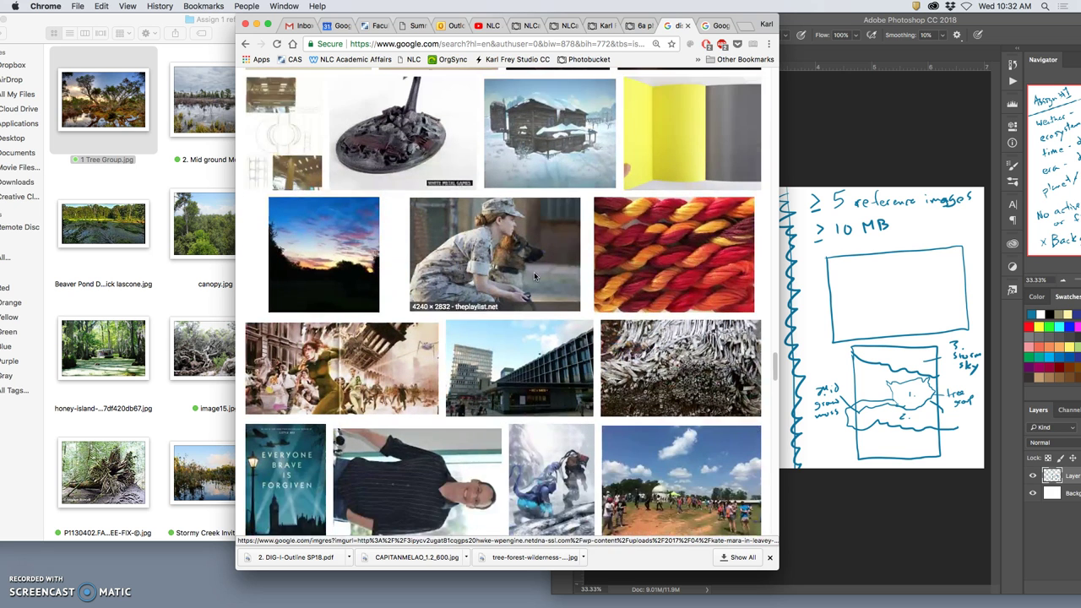
{"action": "scroll", "coordinate": [534, 276], "scroll_direction": "down", "scroll_amount": 5}
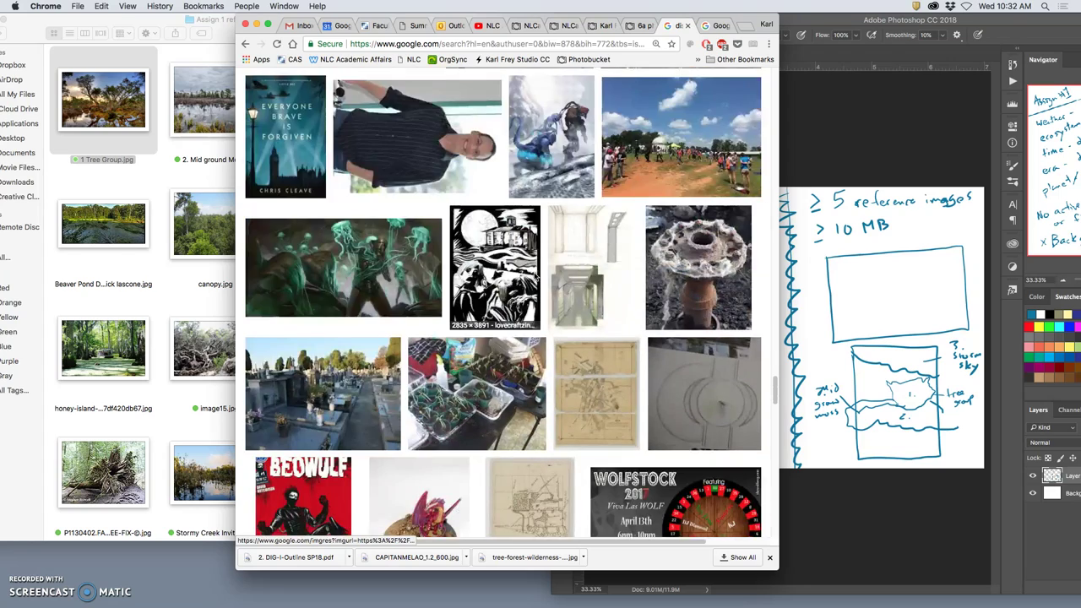
{"action": "scroll", "coordinate": [533, 276], "scroll_direction": "down", "scroll_amount": 8}
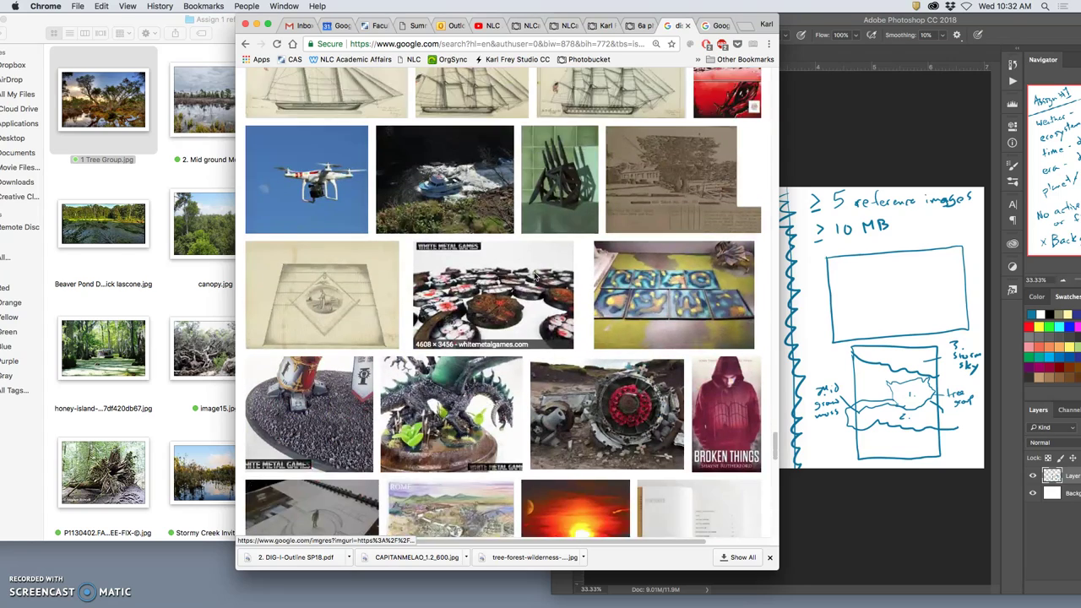
{"action": "scroll", "coordinate": [534, 276], "scroll_direction": "down", "scroll_amount": 10}
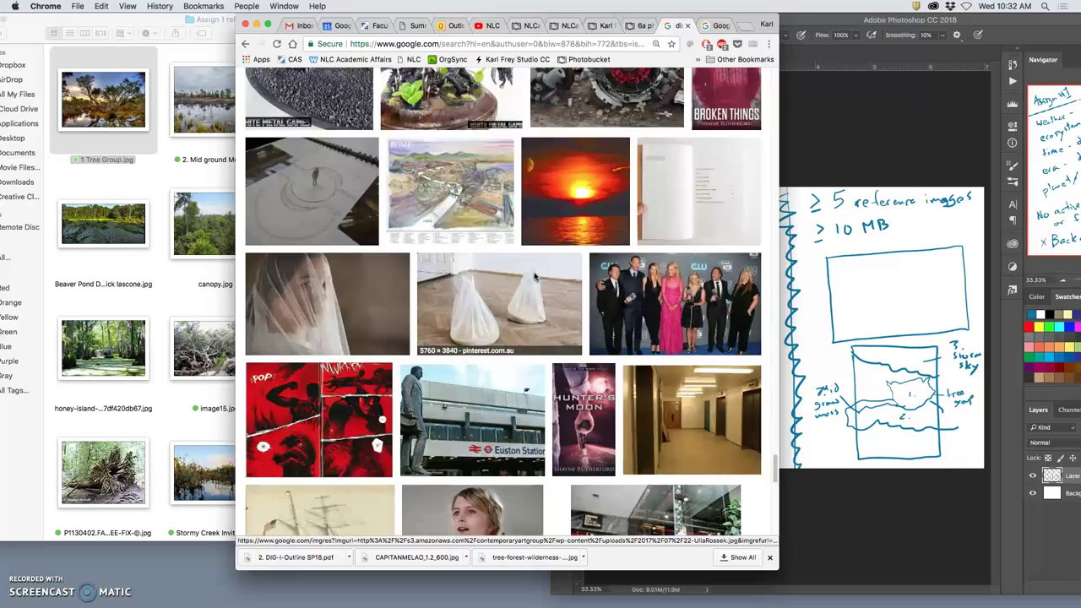
{"action": "scroll", "coordinate": [534, 276], "scroll_direction": "down", "scroll_amount": 10}
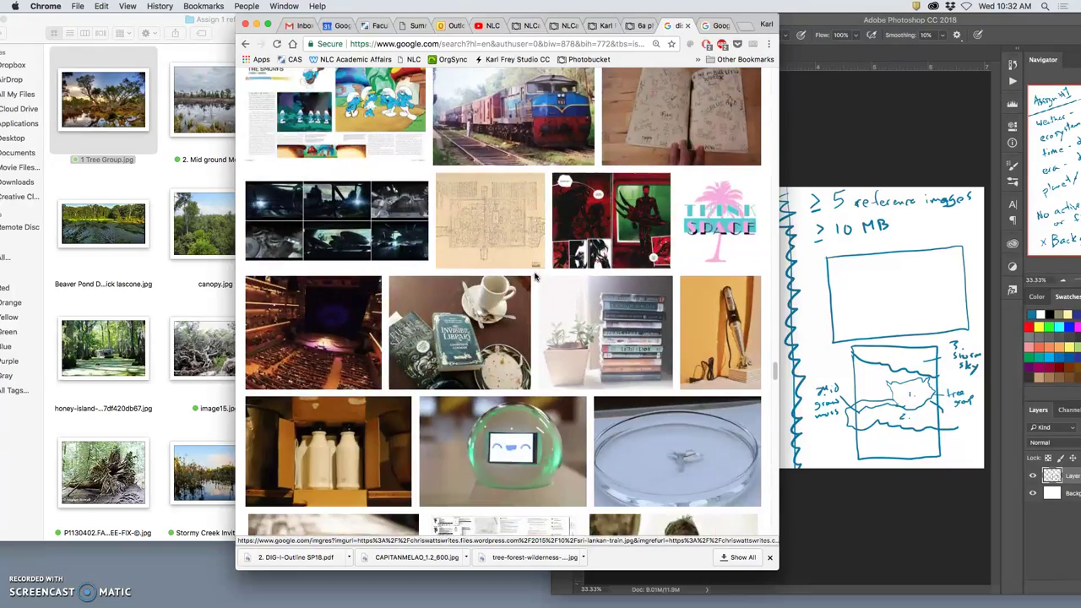
{"action": "scroll", "coordinate": [535, 276], "scroll_direction": "down", "scroll_amount": 10}
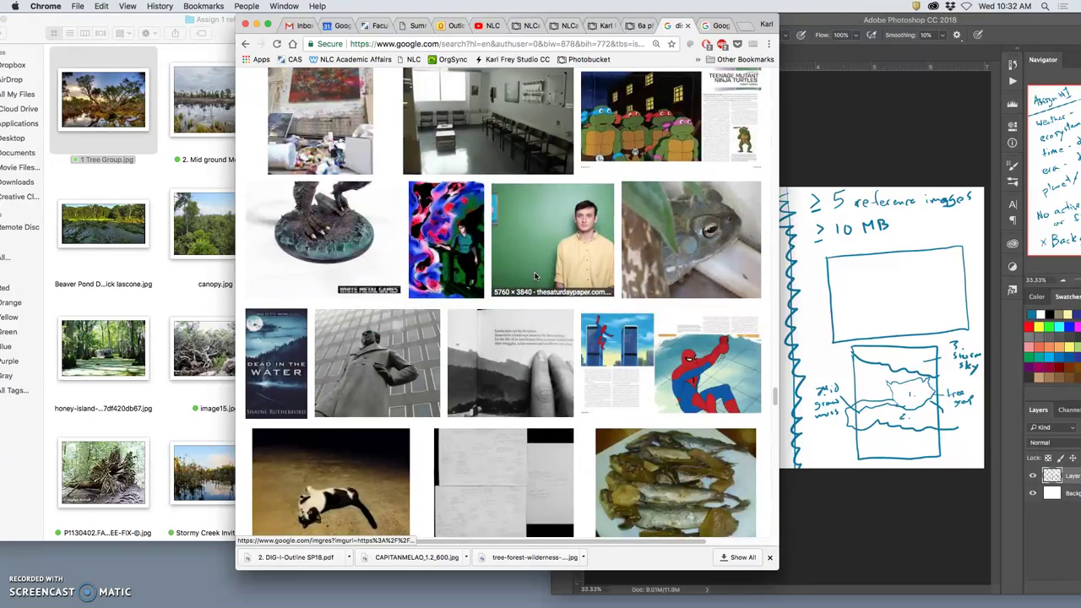
{"action": "scroll", "coordinate": [534, 276], "scroll_direction": "down", "scroll_amount": 10}
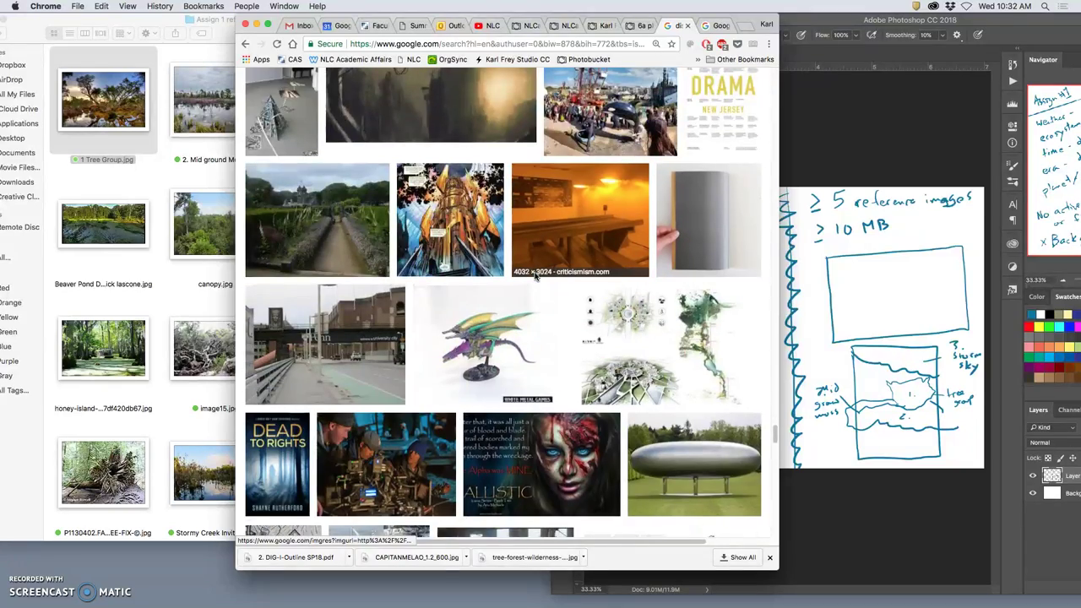
{"action": "scroll", "coordinate": [535, 276], "scroll_direction": "down", "scroll_amount": 10}
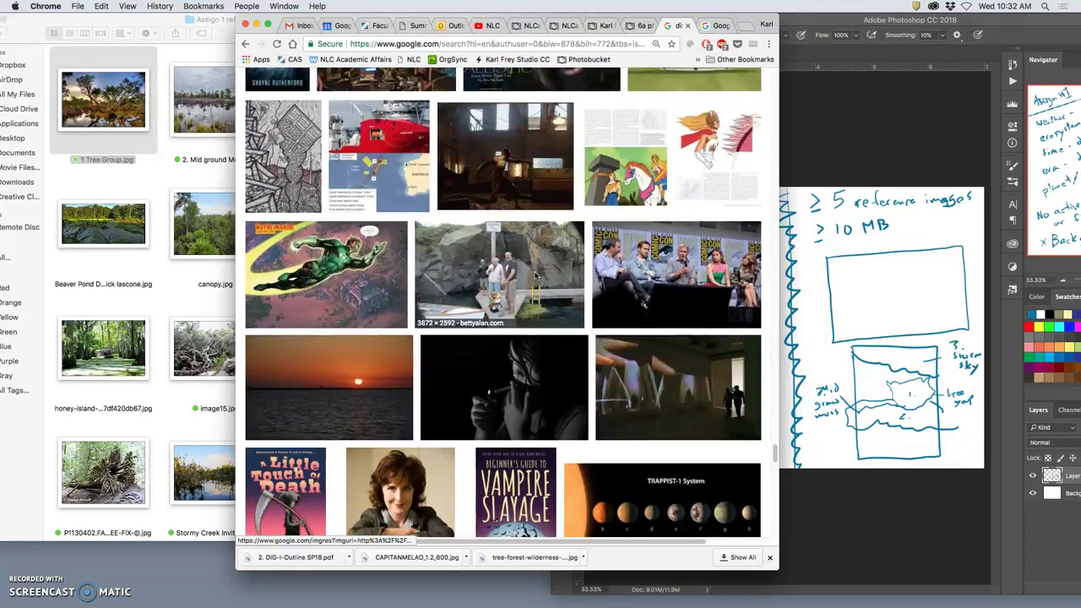
{"action": "scroll", "coordinate": [535, 274], "scroll_direction": "down", "scroll_amount": 5}
{"action": "scroll", "coordinate": [534, 275], "scroll_direction": "up", "scroll_amount": 20}
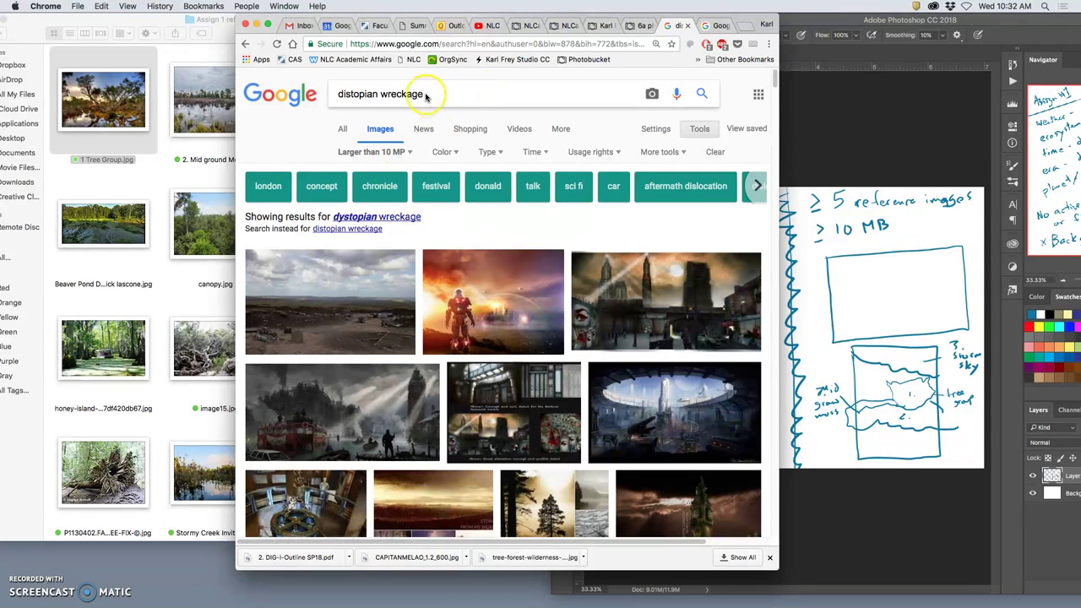
{"action": "double_click", "coordinate": [391, 96]}
Switch the query to 'distopian debris' and look over the rubble image's options unused.
{"action": "left_click", "coordinate": [555, 260]}
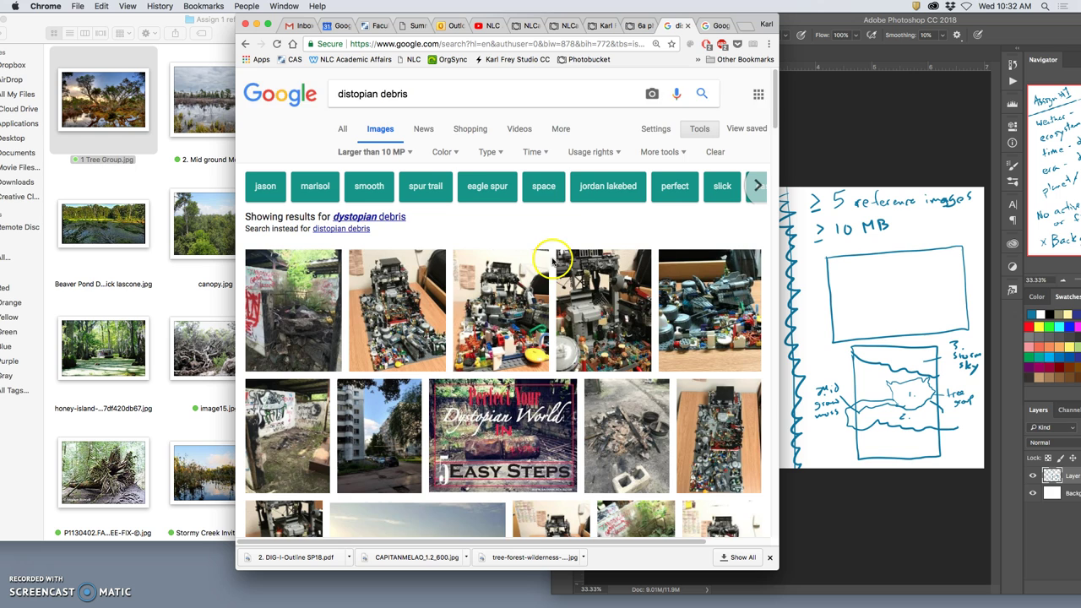
{"action": "right_click", "coordinate": [623, 377]}
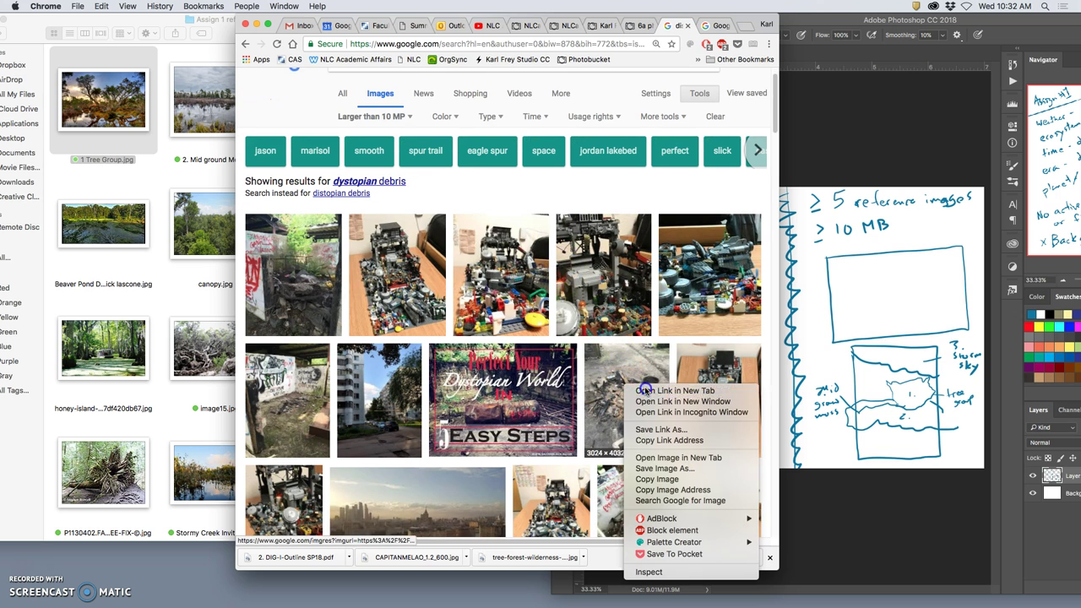
{"action": "left_click", "coordinate": [553, 381]}
Open the crashed aircraft wreckage and plane wreckage results in new tabs.
{"action": "scroll", "coordinate": [554, 381], "scroll_direction": "down", "scroll_amount": 10}
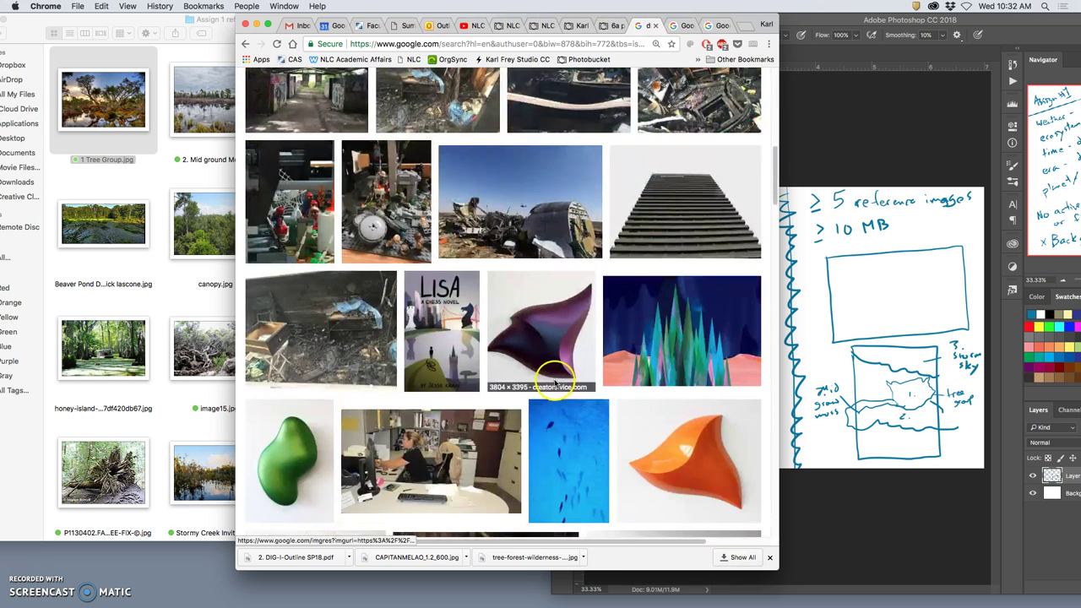
{"action": "right_click", "coordinate": [482, 207]}
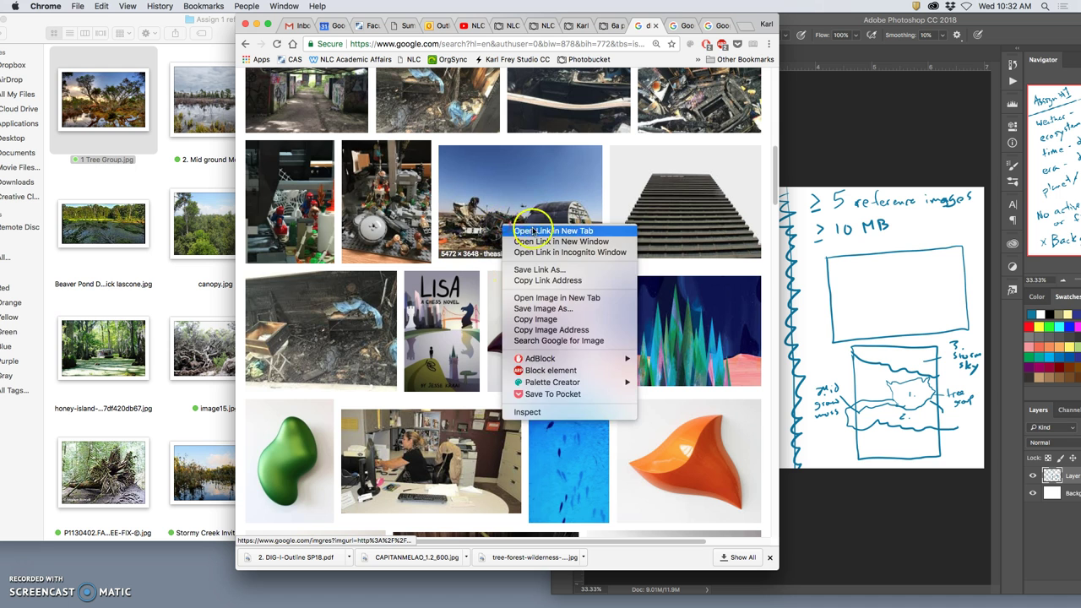
{"action": "left_click", "coordinate": [517, 214]}
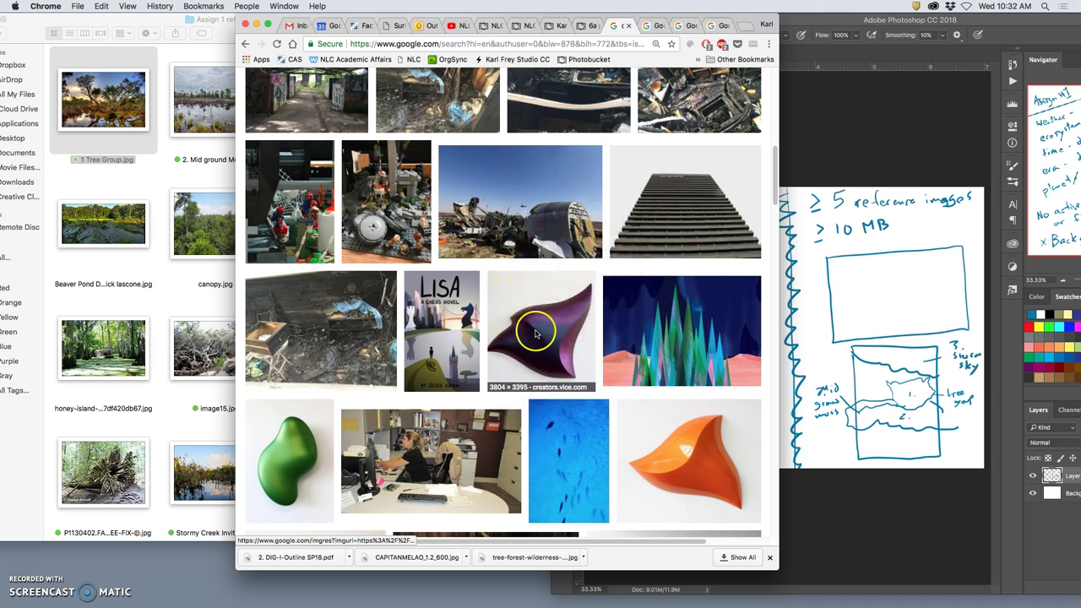
{"action": "scroll", "coordinate": [536, 328], "scroll_direction": "down", "scroll_amount": 5}
{"action": "scroll", "coordinate": [537, 329], "scroll_direction": "down", "scroll_amount": 10}
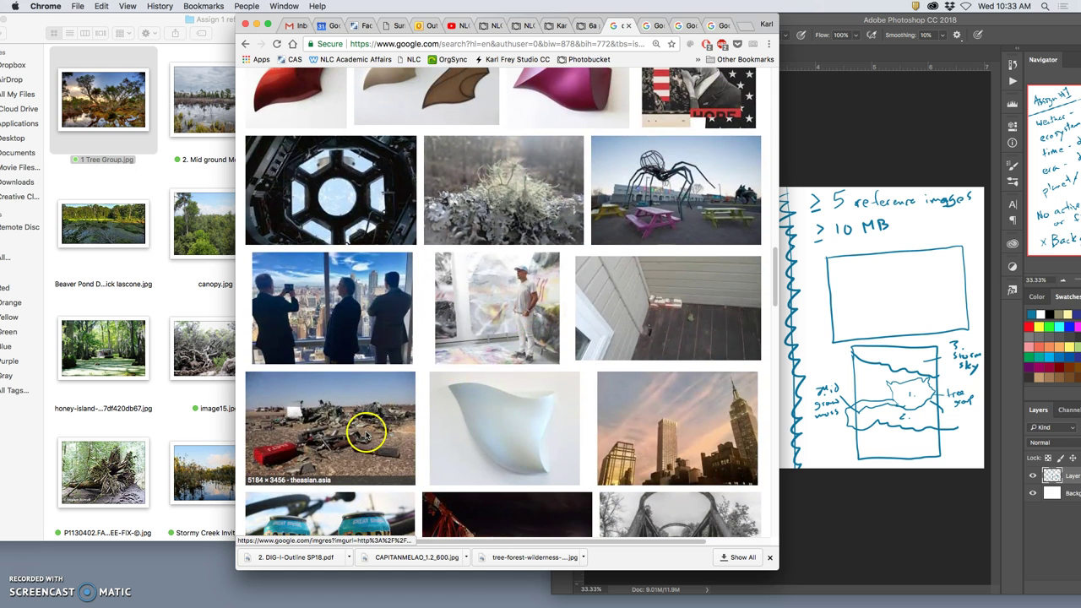
{"action": "right_click", "coordinate": [360, 428]}
{"action": "left_click", "coordinate": [396, 413]}
Scroll further through the results and open the 8000 × 3000 smoky ruins result in a new tab.
{"action": "scroll", "coordinate": [467, 425], "scroll_direction": "down", "scroll_amount": 7}
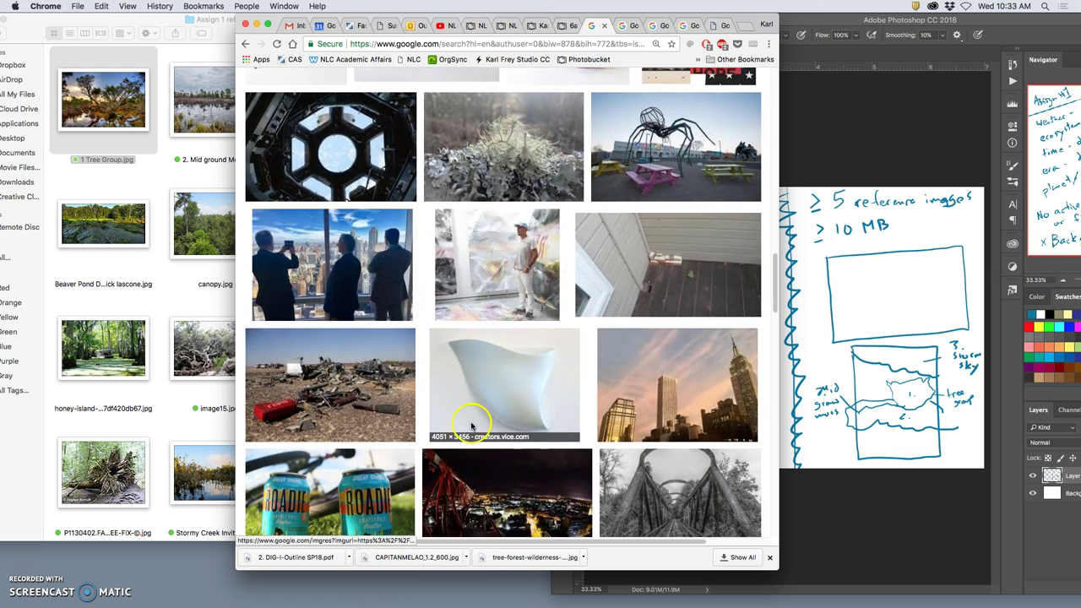
{"action": "scroll", "coordinate": [468, 424], "scroll_direction": "down", "scroll_amount": 5}
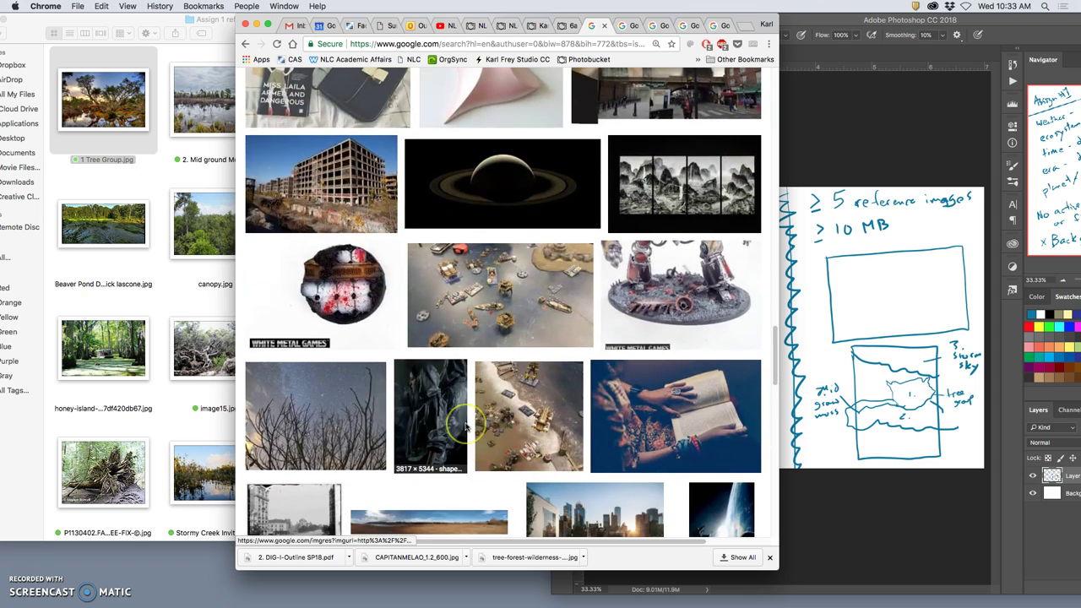
{"action": "scroll", "coordinate": [466, 428], "scroll_direction": "down", "scroll_amount": 5}
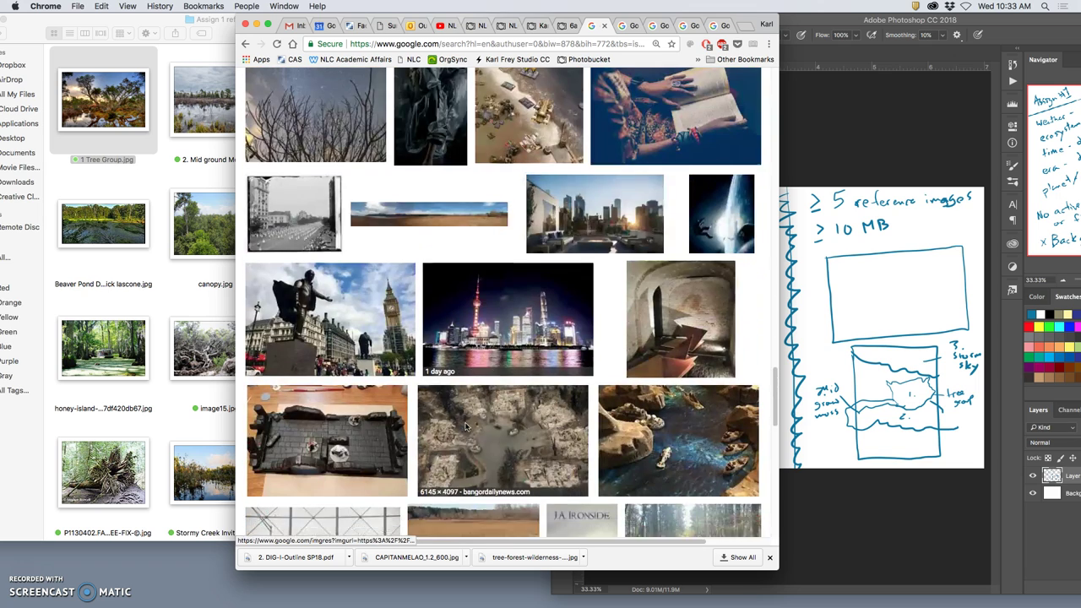
{"action": "scroll", "coordinate": [465, 427], "scroll_direction": "down", "scroll_amount": 6}
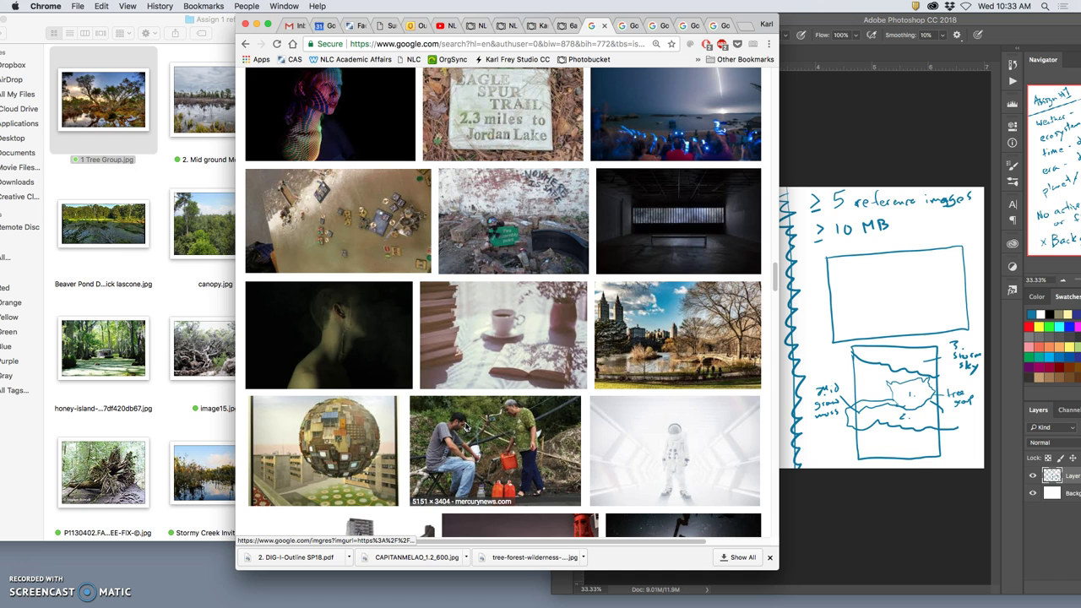
{"action": "scroll", "coordinate": [466, 426], "scroll_direction": "down", "scroll_amount": 6}
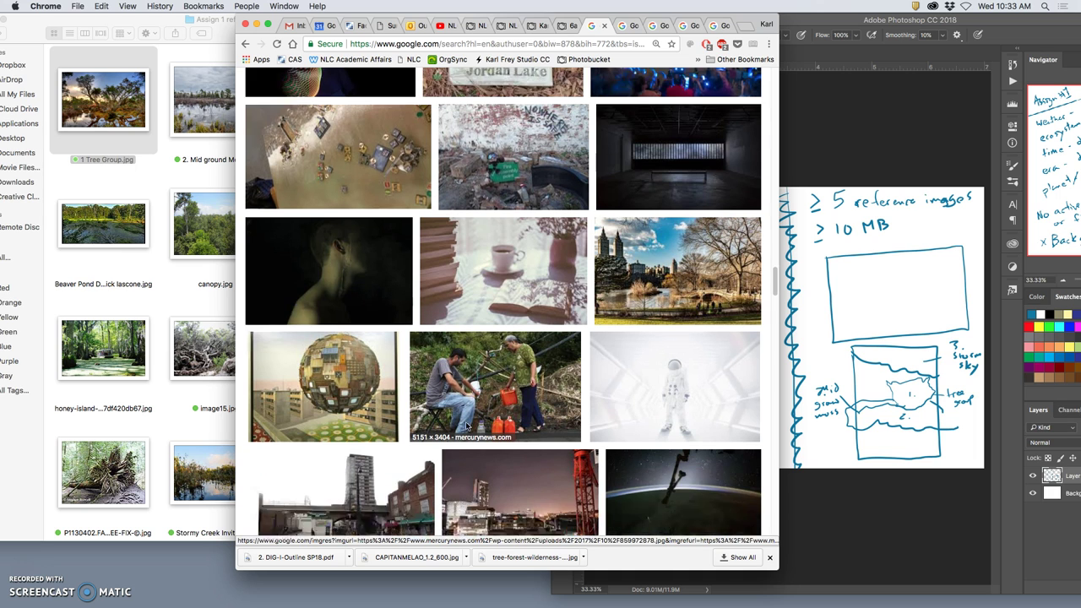
{"action": "scroll", "coordinate": [466, 427], "scroll_direction": "down", "scroll_amount": 12}
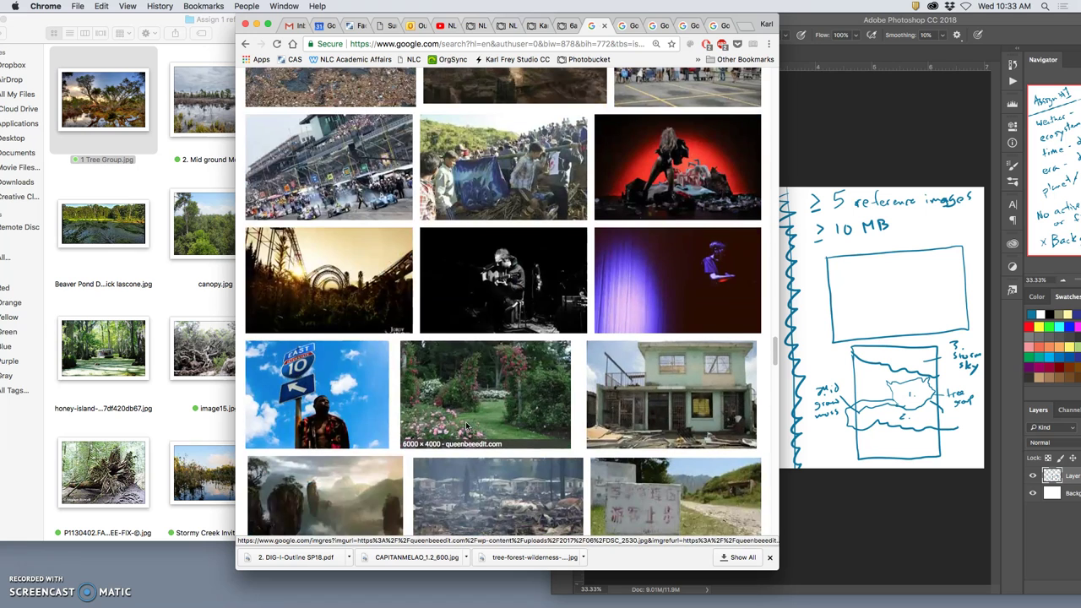
{"action": "scroll", "coordinate": [502, 254], "scroll_direction": "up", "scroll_amount": 1}
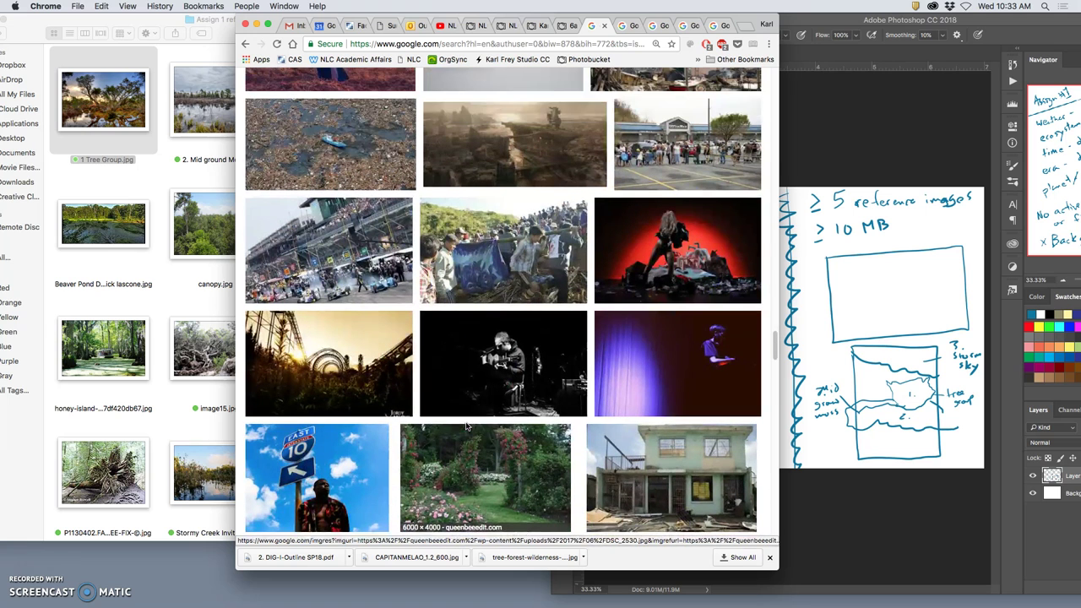
{"action": "right_click", "coordinate": [529, 156]}
{"action": "left_click", "coordinate": [567, 161]}
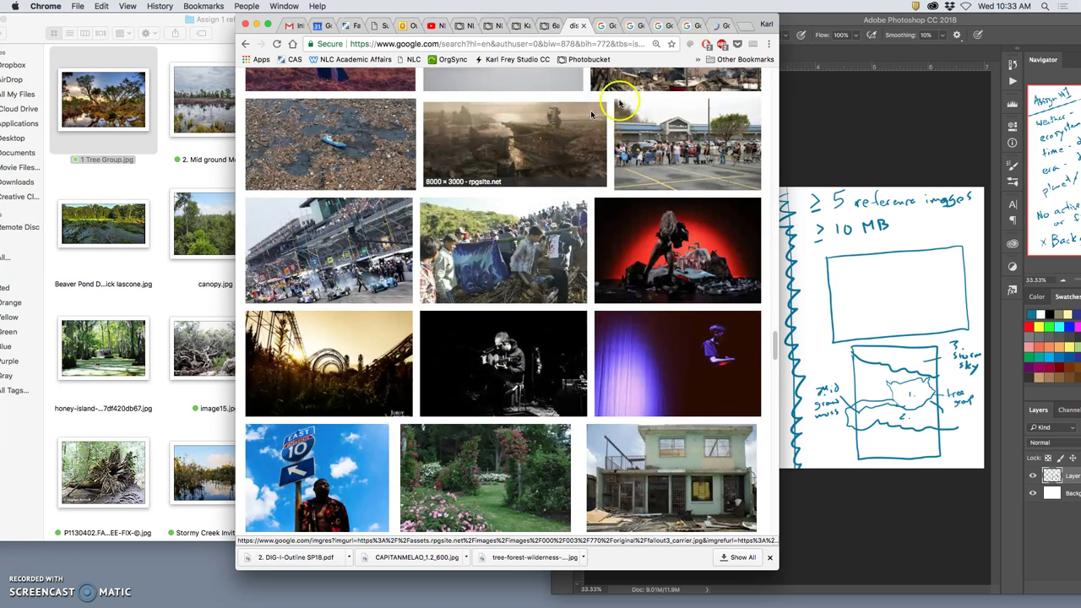
Open the fallout3_carrier image at full resolution and zoom the page so it fills the width.
{"action": "left_click", "coordinate": [724, 26]}
{"action": "left_click", "coordinate": [558, 256]}
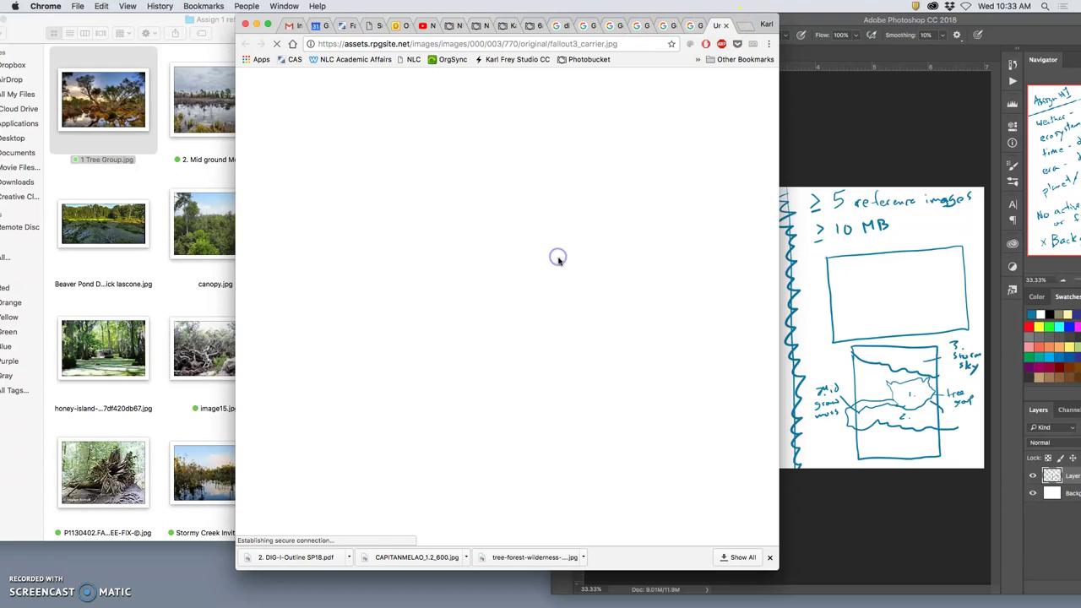
{"action": "left_click", "coordinate": [554, 277]}
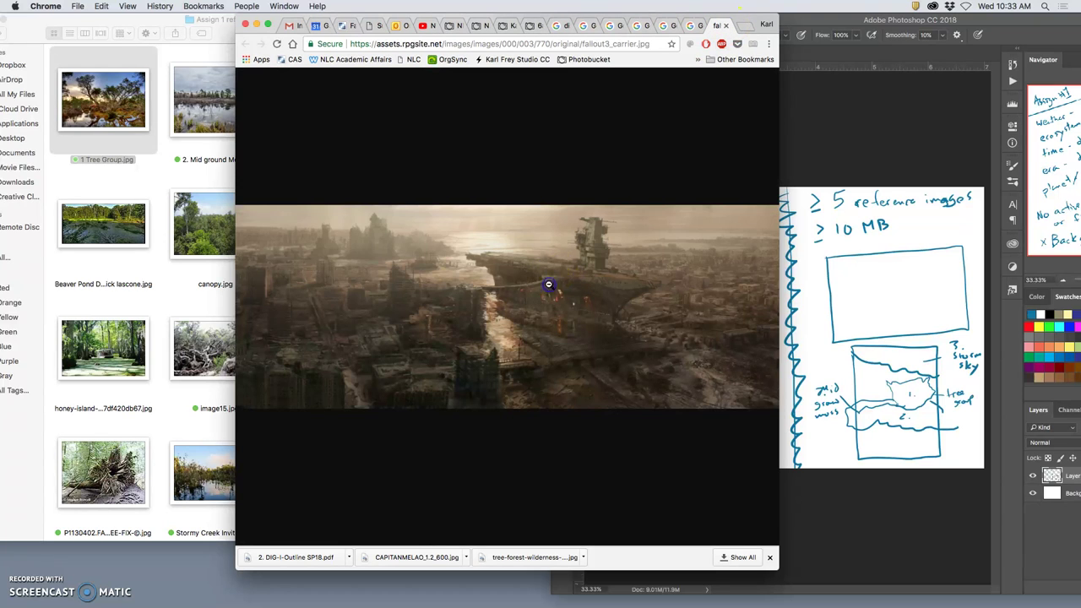
{"action": "scroll", "coordinate": [546, 304], "scroll_direction": "down", "scroll_amount": 5}
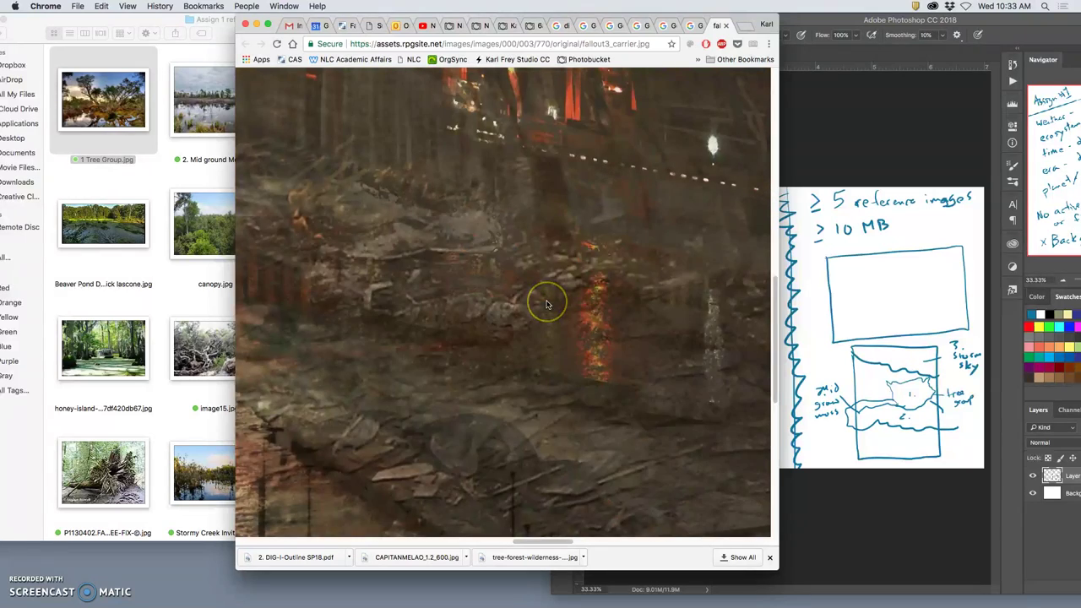
{"action": "key", "text": "super+minus"}
{"action": "key", "text": "super+minus"}
{"action": "key", "text": "super+minus"}
{"action": "key", "text": "super+minus"}
{"action": "key", "text": "super+minus"}
{"action": "key", "text": "super+minus"}
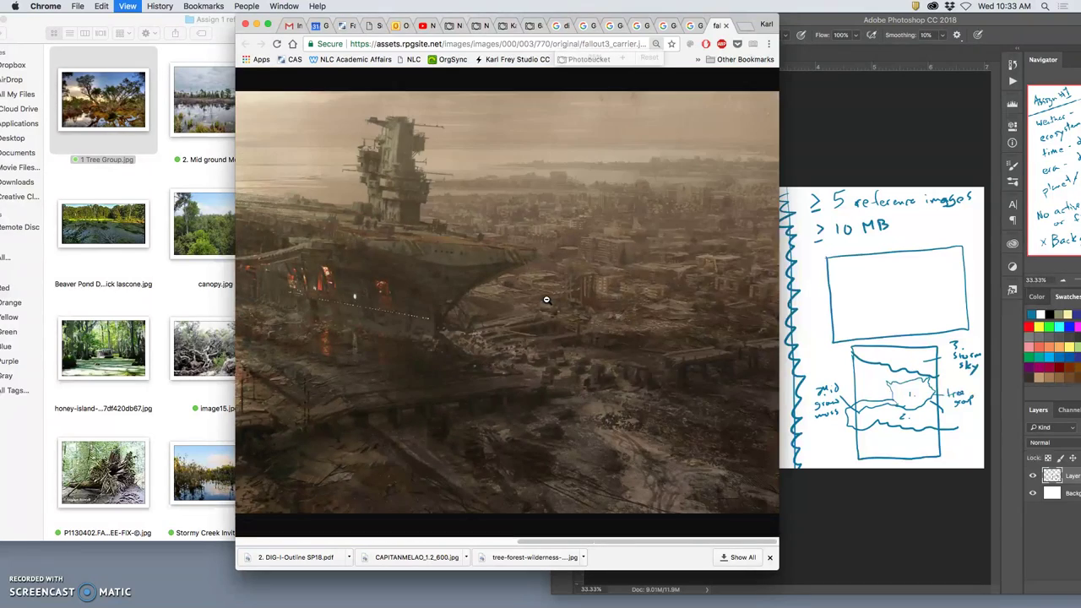
{"action": "left_click", "coordinate": [536, 295]}
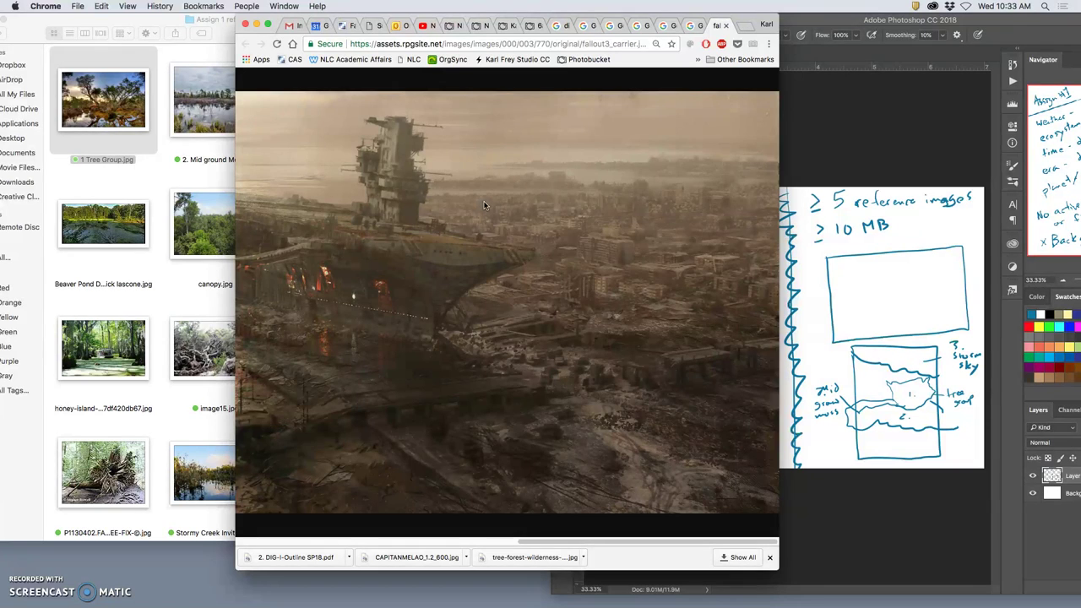
{"action": "scroll", "coordinate": [483, 205], "scroll_direction": "left", "scroll_amount": 10}
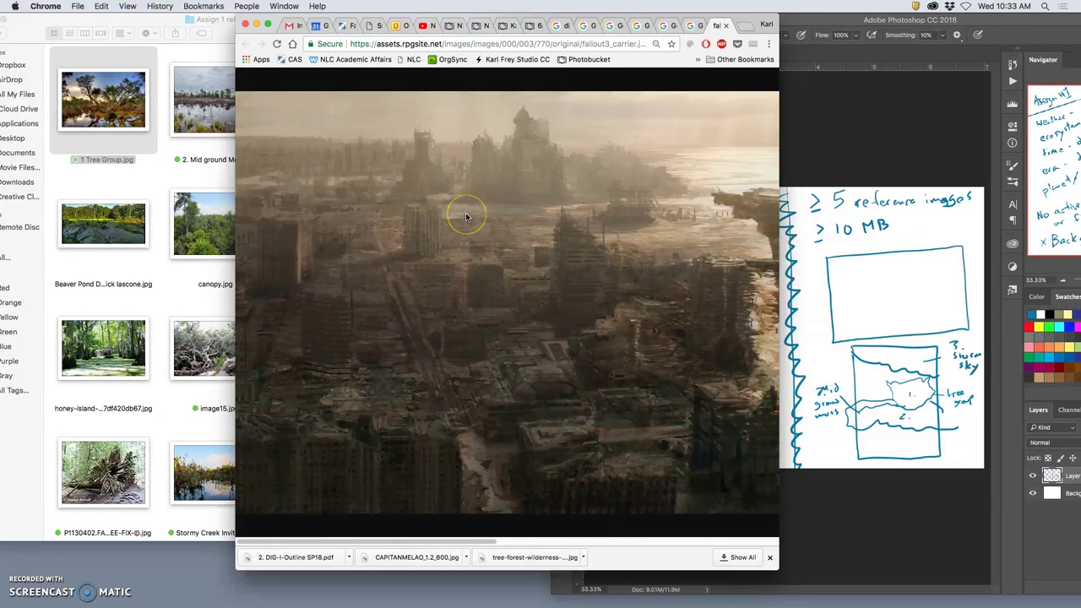
{"action": "scroll", "coordinate": [511, 220], "scroll_direction": "right", "scroll_amount": 10}
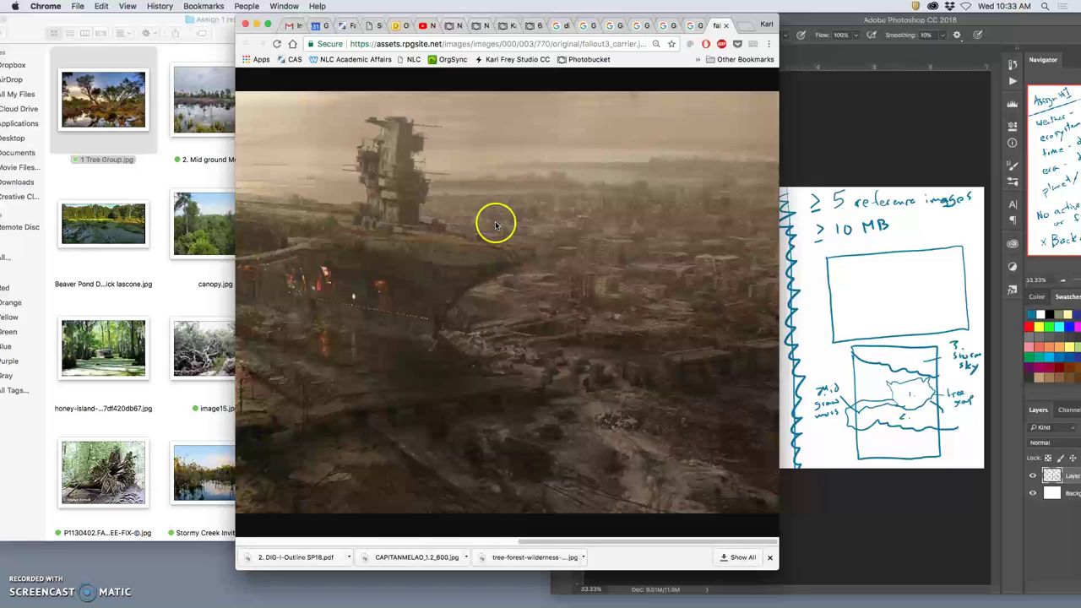
{"action": "left_click", "coordinate": [493, 222]}
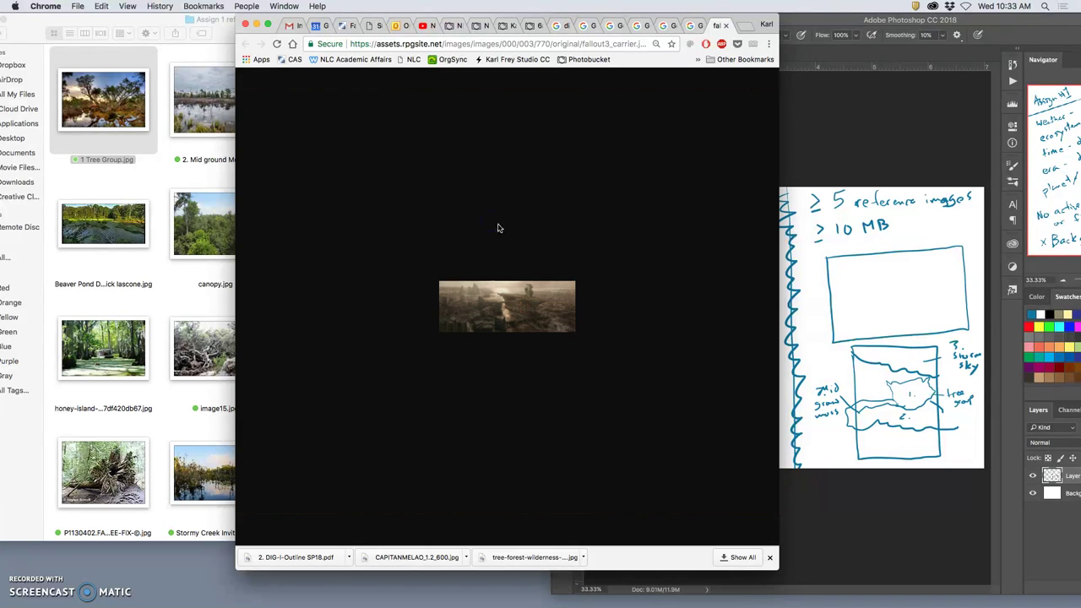
{"action": "key", "text": "super+equal"}
{"action": "key", "text": "super+equal"}
{"action": "key", "text": "super+equal"}
{"action": "key", "text": "super+equal"}
{"action": "key", "text": "super+equal"}
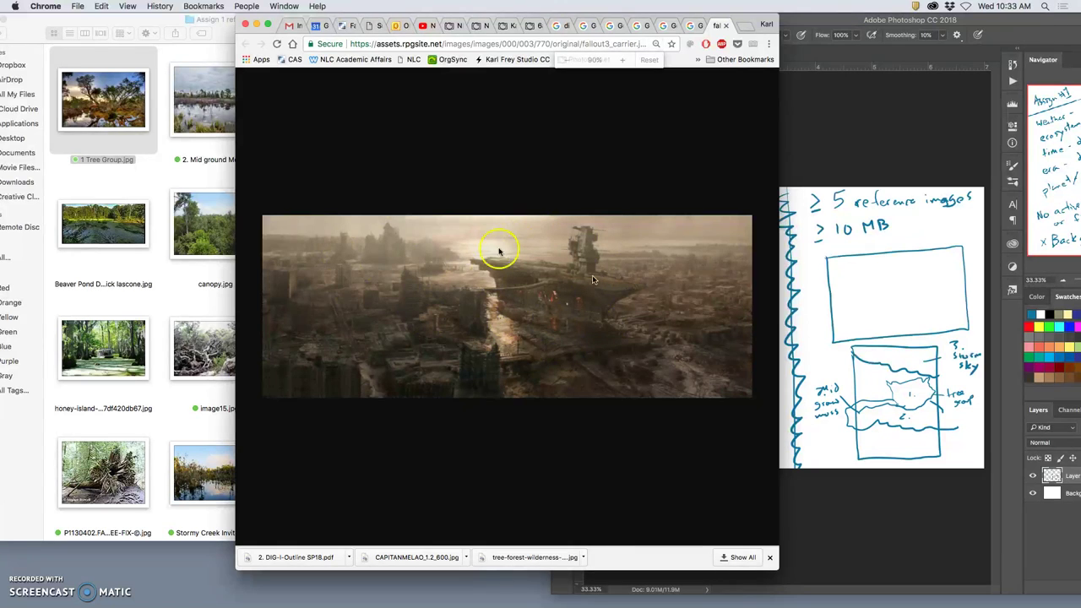
Open the Russian plane crash result's photo at its full original size.
{"action": "left_click", "coordinate": [698, 26]}
{"action": "left_click", "coordinate": [667, 26]}
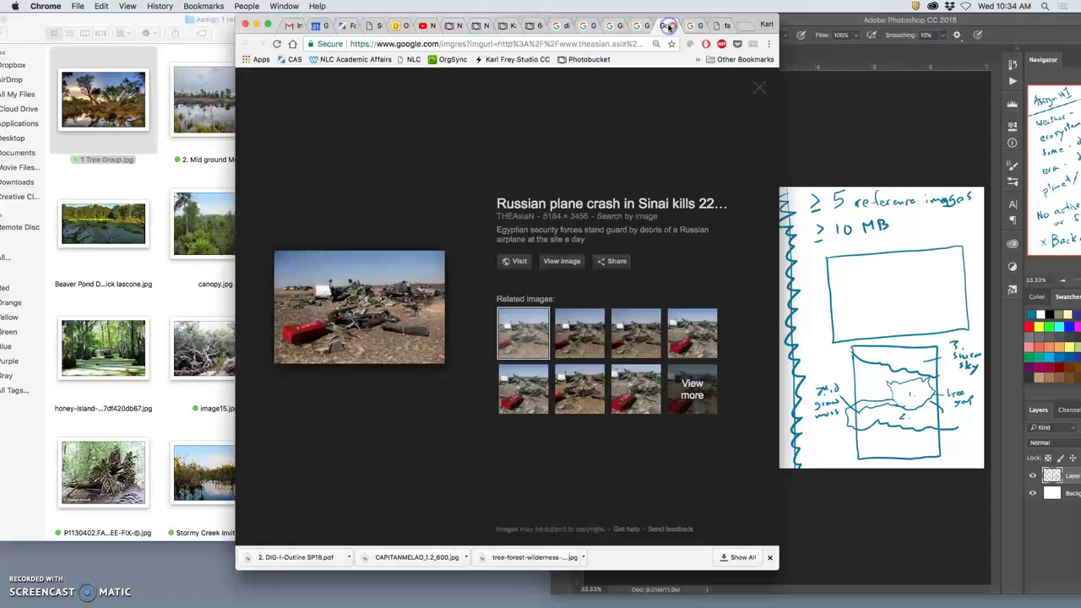
{"action": "left_click", "coordinate": [561, 261]}
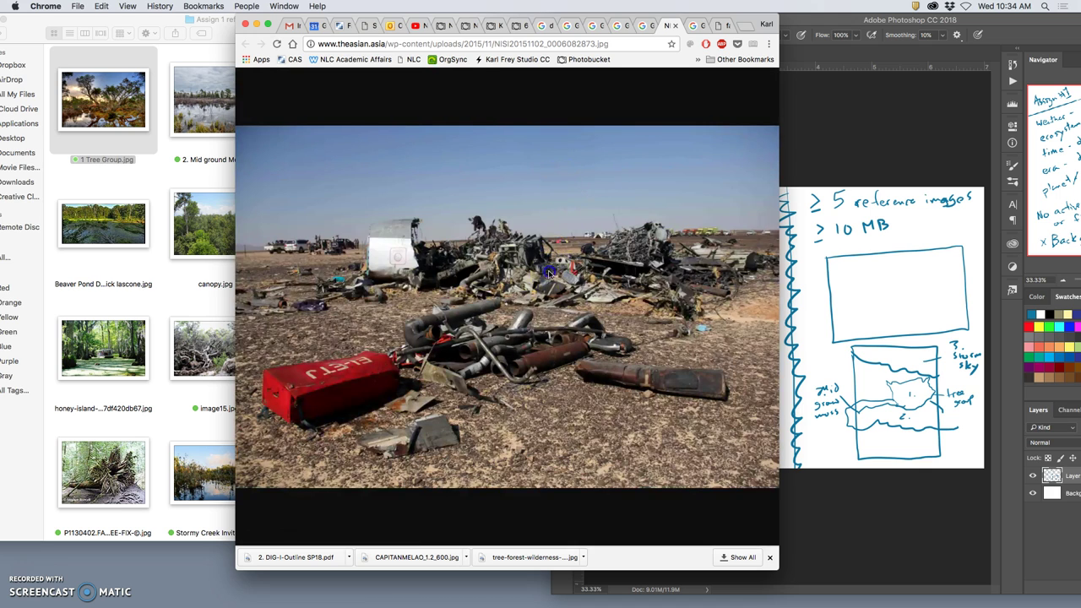
{"action": "left_click", "coordinate": [548, 272]}
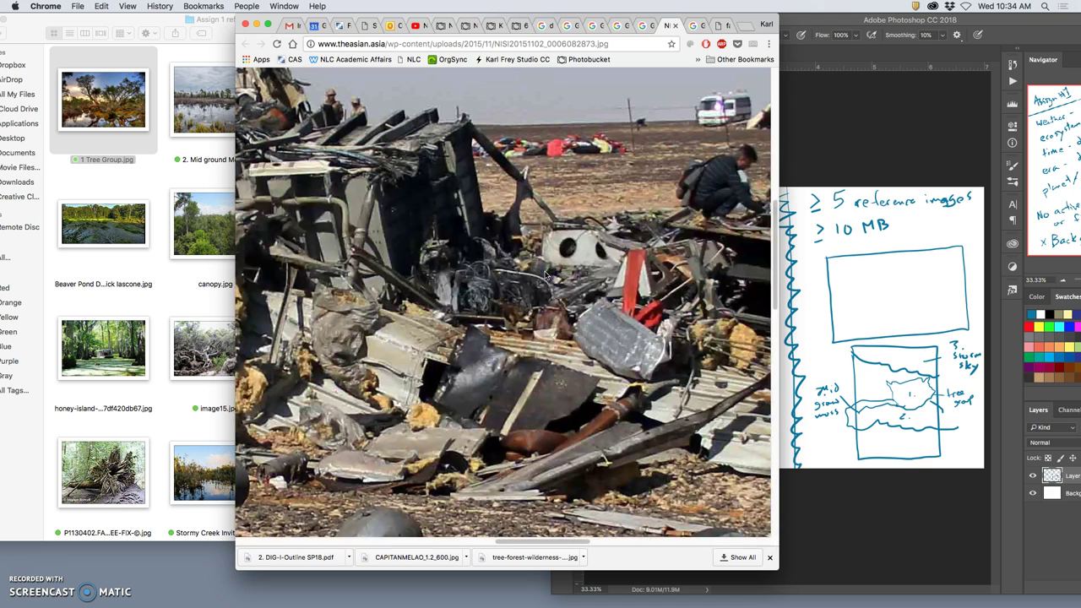
Pan around the crash photo and zoom out twice to see the whole debris field.
{"action": "scroll", "coordinate": [513, 275], "scroll_direction": "down", "scroll_amount": 10}
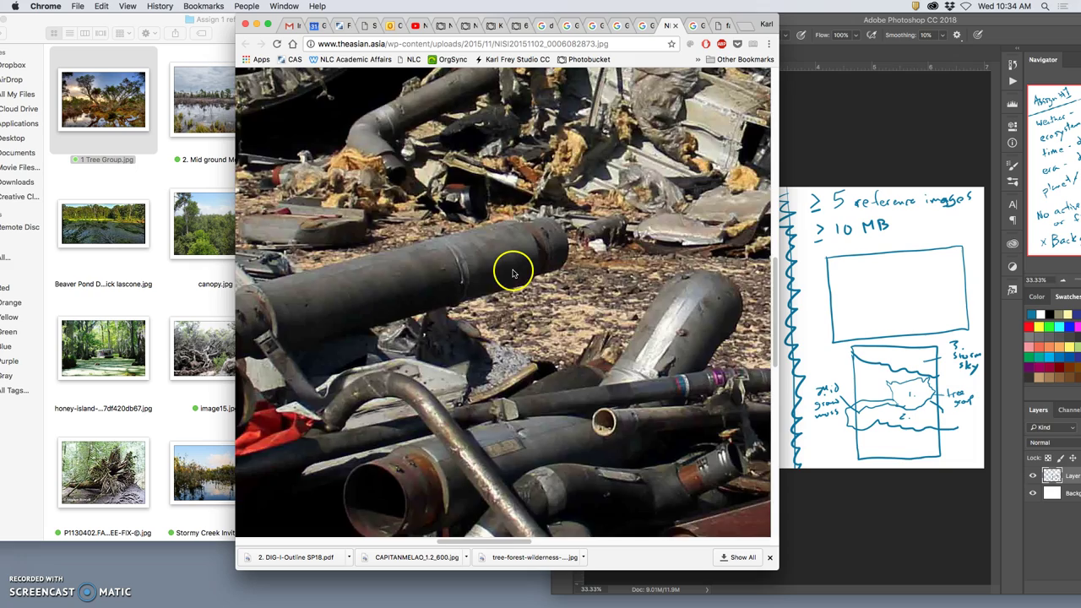
{"action": "scroll", "coordinate": [512, 273], "scroll_direction": "down", "scroll_amount": 10}
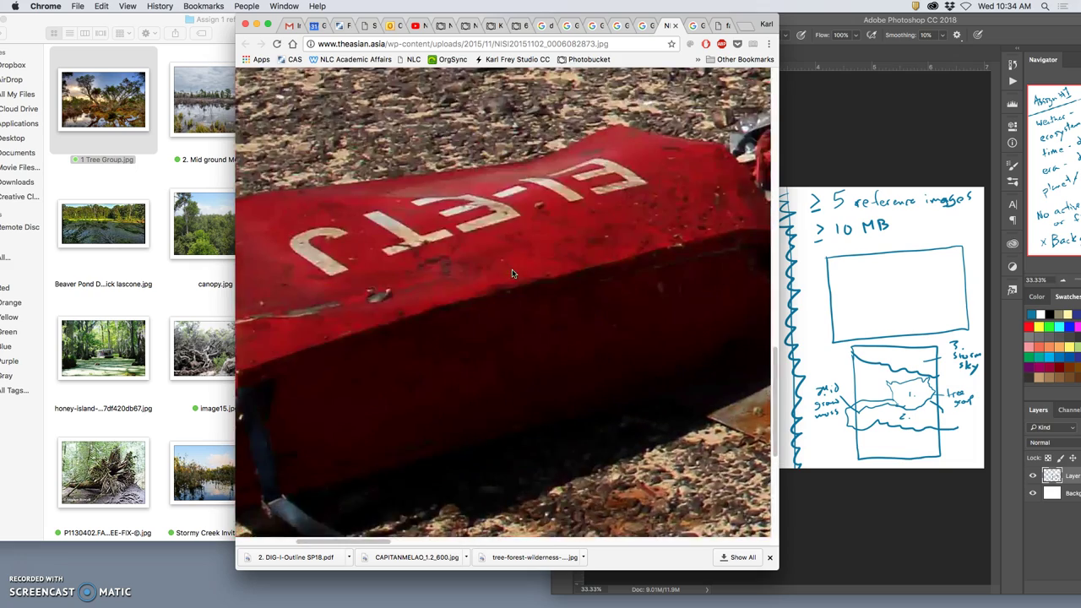
{"action": "scroll", "coordinate": [513, 274], "scroll_direction": "right", "scroll_amount": 3}
{"action": "left_click", "coordinate": [514, 274]}
{"action": "scroll", "coordinate": [551, 263], "scroll_direction": "right", "scroll_amount": 5}
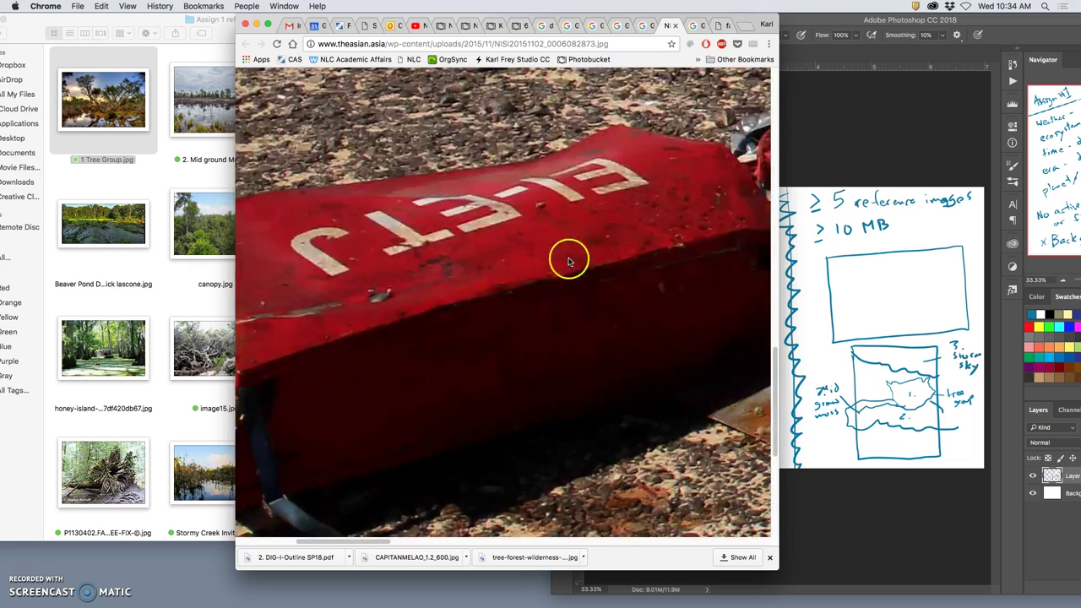
{"action": "scroll", "coordinate": [569, 256], "scroll_direction": "up", "scroll_amount": 2}
{"action": "scroll", "coordinate": [492, 239], "scroll_direction": "down", "scroll_amount": 5}
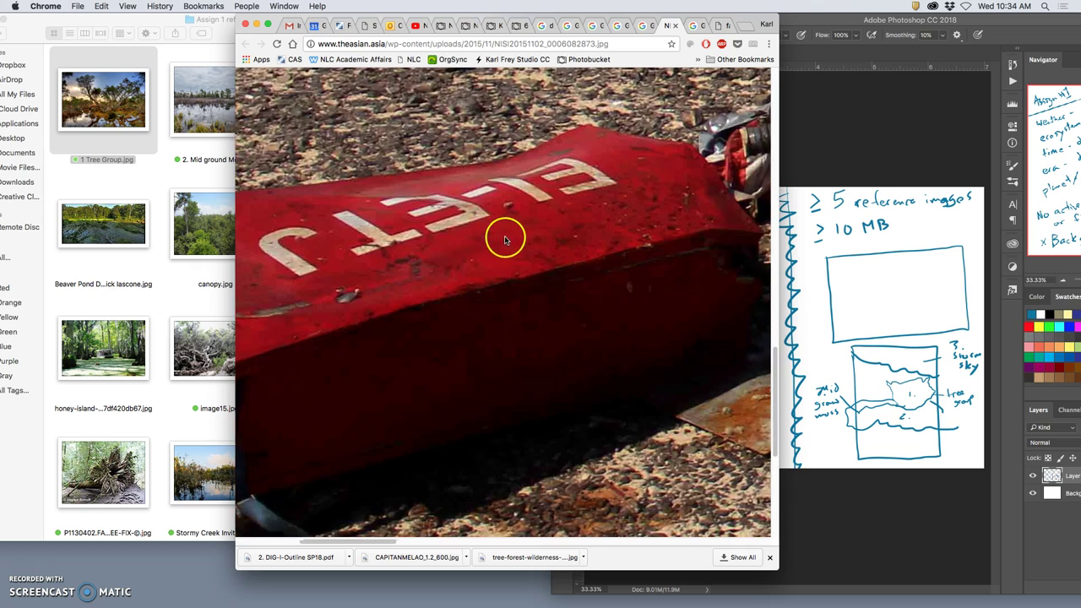
{"action": "scroll", "coordinate": [498, 239], "scroll_direction": "right", "scroll_amount": 5}
{"action": "scroll", "coordinate": [502, 242], "scroll_direction": "up", "scroll_amount": 10}
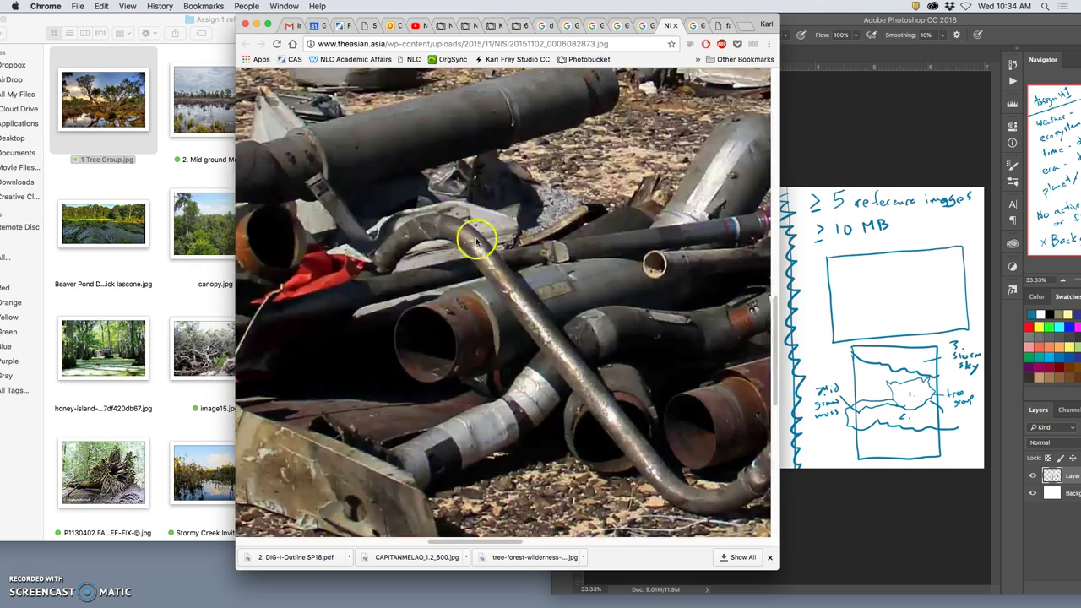
{"action": "scroll", "coordinate": [525, 243], "scroll_direction": "down", "scroll_amount": 5}
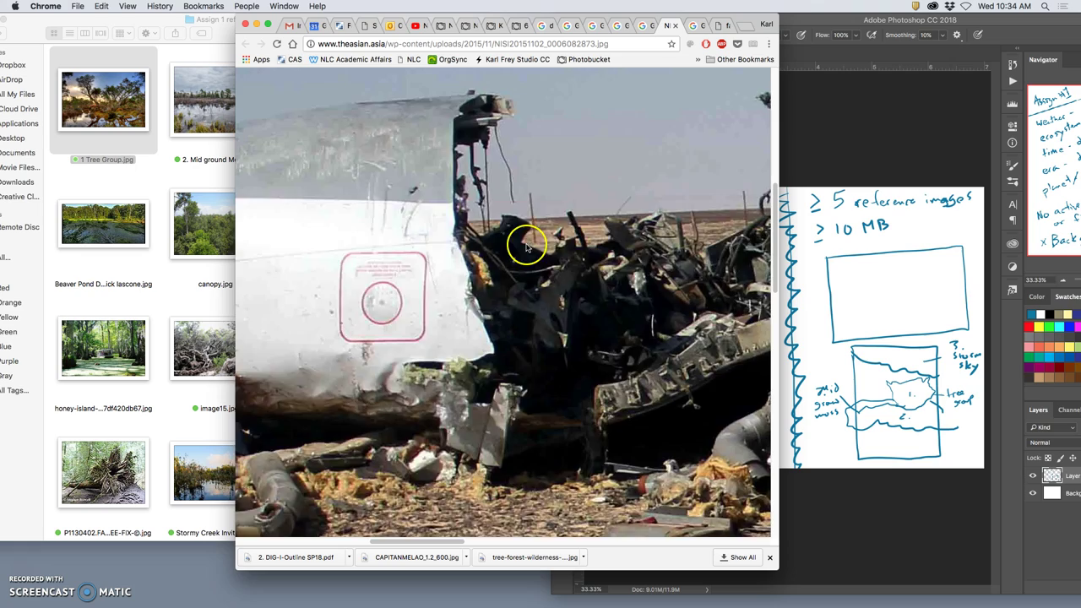
{"action": "scroll", "coordinate": [510, 244], "scroll_direction": "up", "scroll_amount": 2}
{"action": "key", "text": "super+minus"}
{"action": "scroll", "coordinate": [494, 244], "scroll_direction": "down", "scroll_amount": 5}
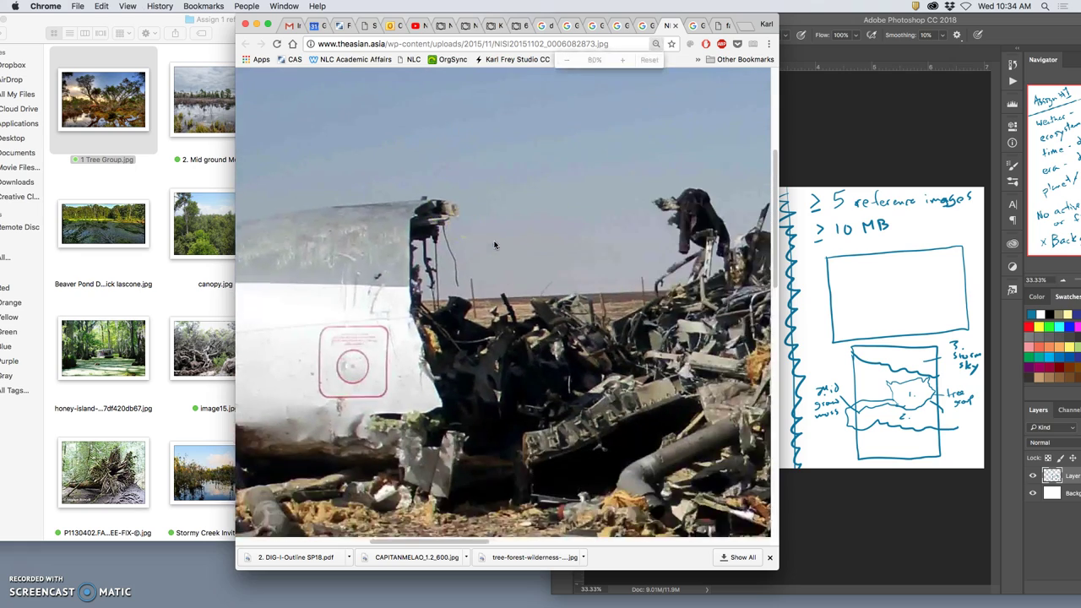
{"action": "key", "text": "super+minus"}
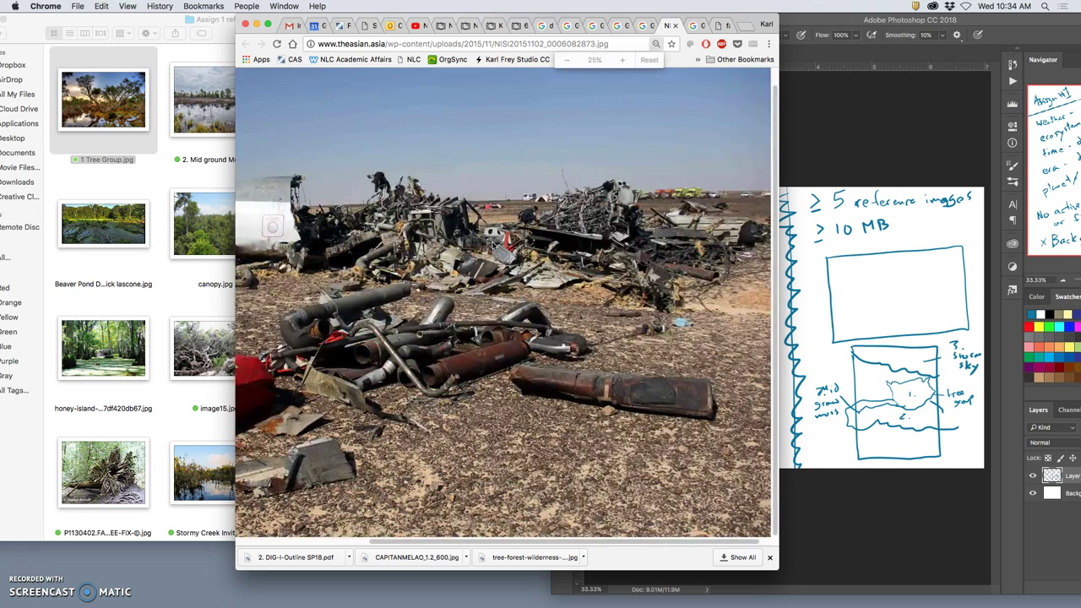
{"action": "scroll", "coordinate": [382, 198], "scroll_direction": "left", "scroll_amount": 4}
{"action": "scroll", "coordinate": [532, 253], "scroll_direction": "right", "scroll_amount": 3}
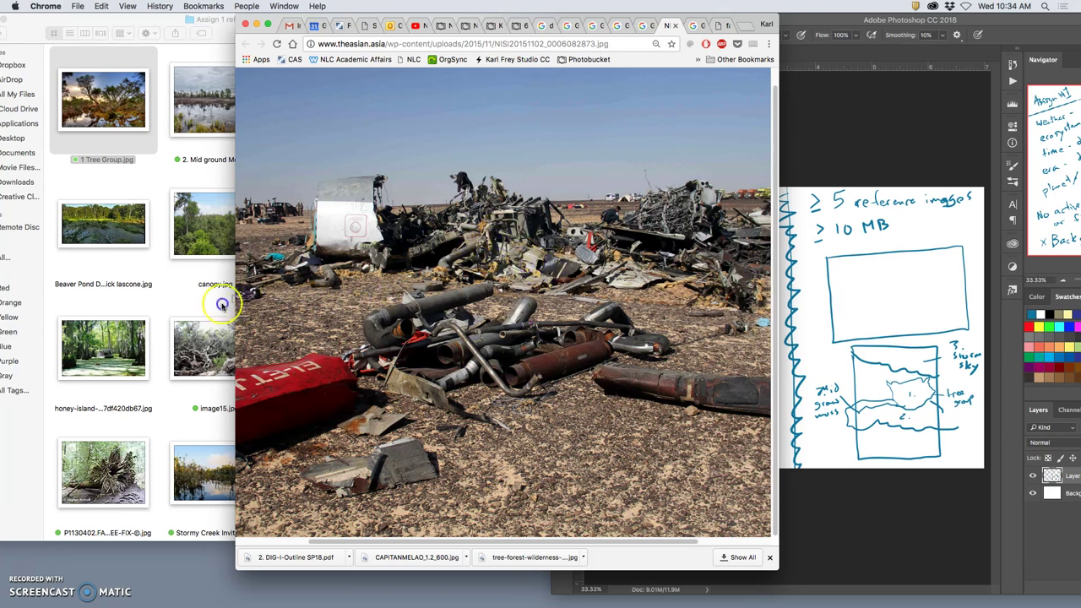
Save the full-size crash photo into the Finder reference folder by dragging it from Chrome.
{"action": "left_click_drag", "start_coordinate": [221, 305], "coordinate": [218, 304]}
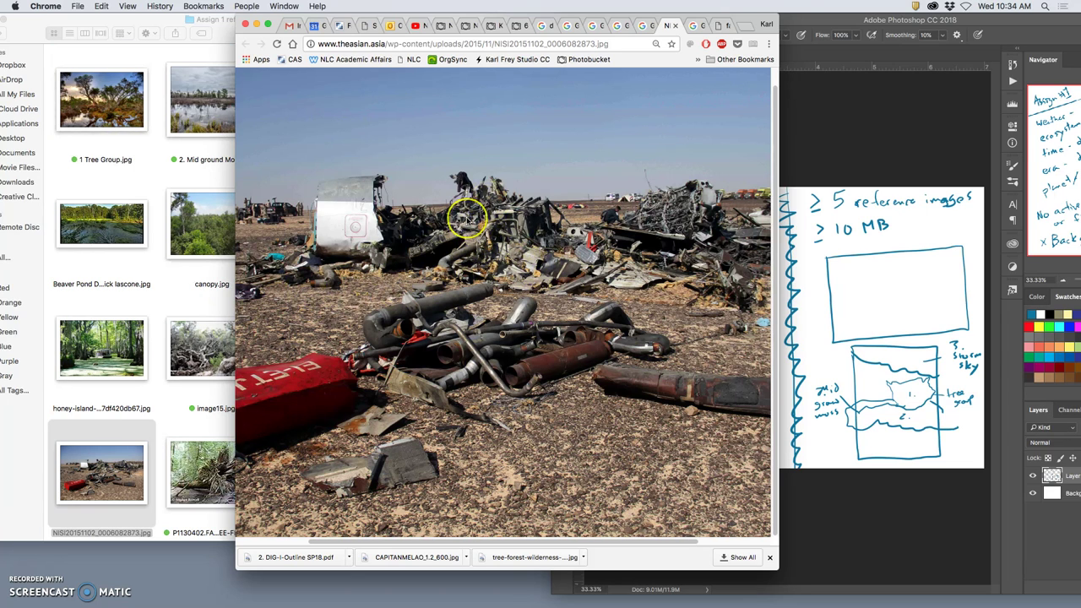
{"action": "scroll", "coordinate": [467, 218], "scroll_direction": "left", "scroll_amount": 4}
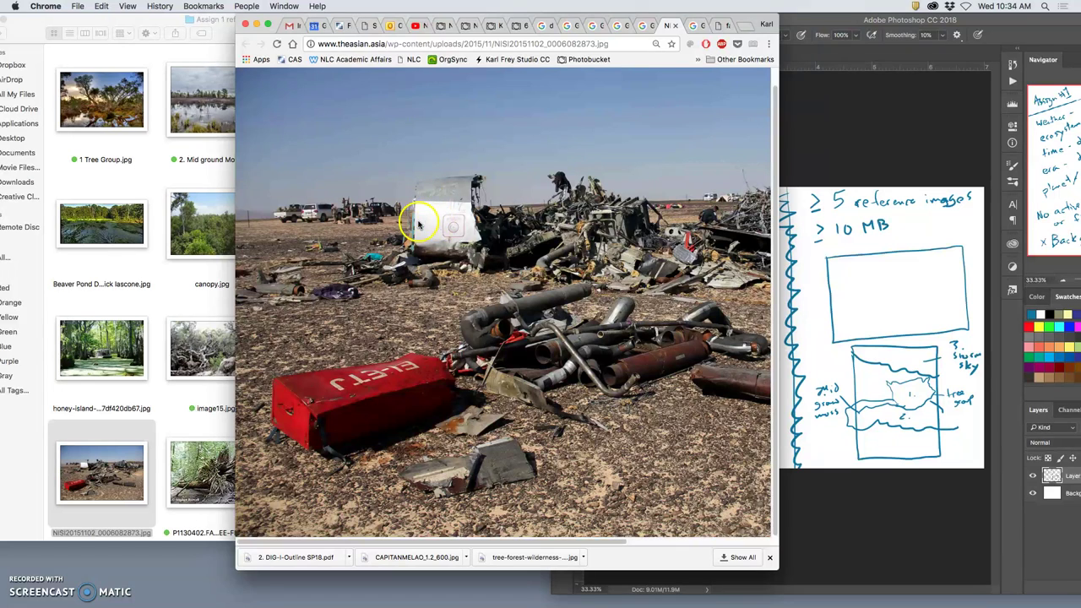
{"action": "scroll", "coordinate": [428, 225], "scroll_direction": "right", "scroll_amount": 2}
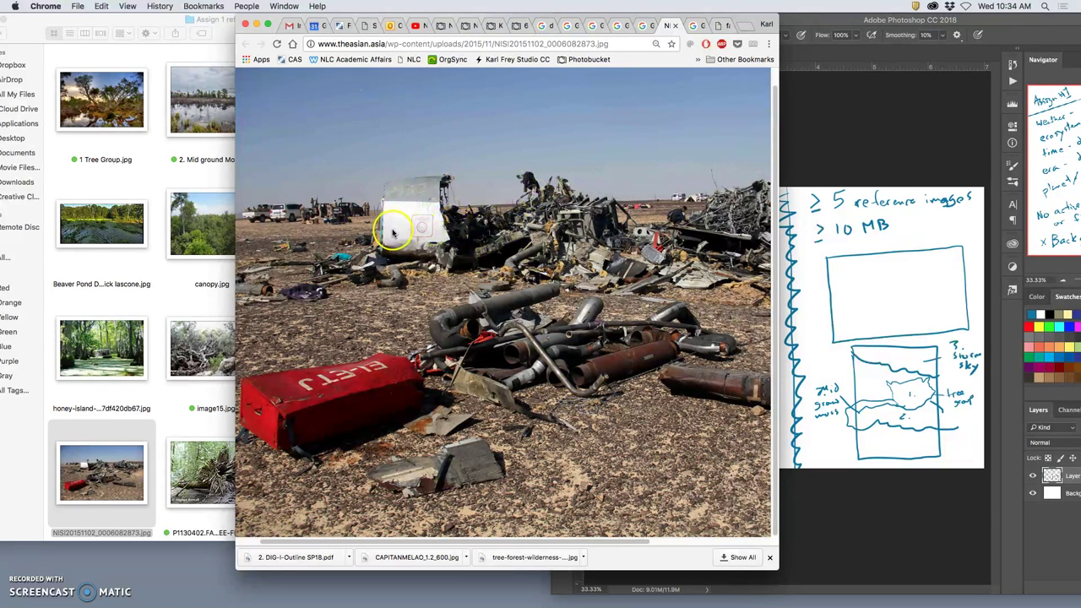
Step through the crash result tabs and close the unneeded Fallout image tab.
{"action": "left_click", "coordinate": [678, 26]}
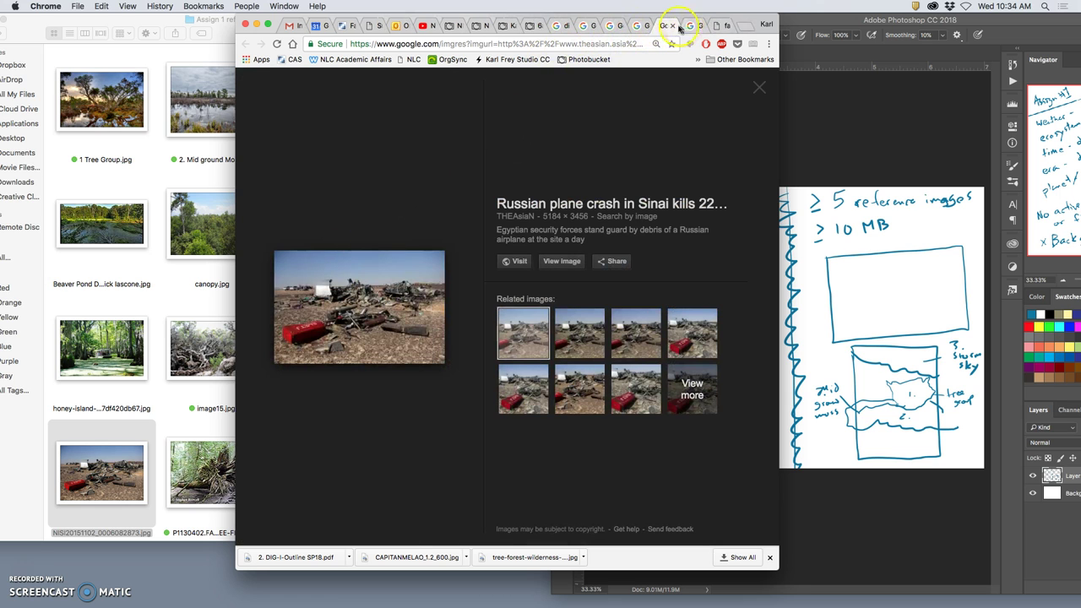
{"action": "left_click", "coordinate": [678, 26]}
{"action": "left_click", "coordinate": [646, 26]}
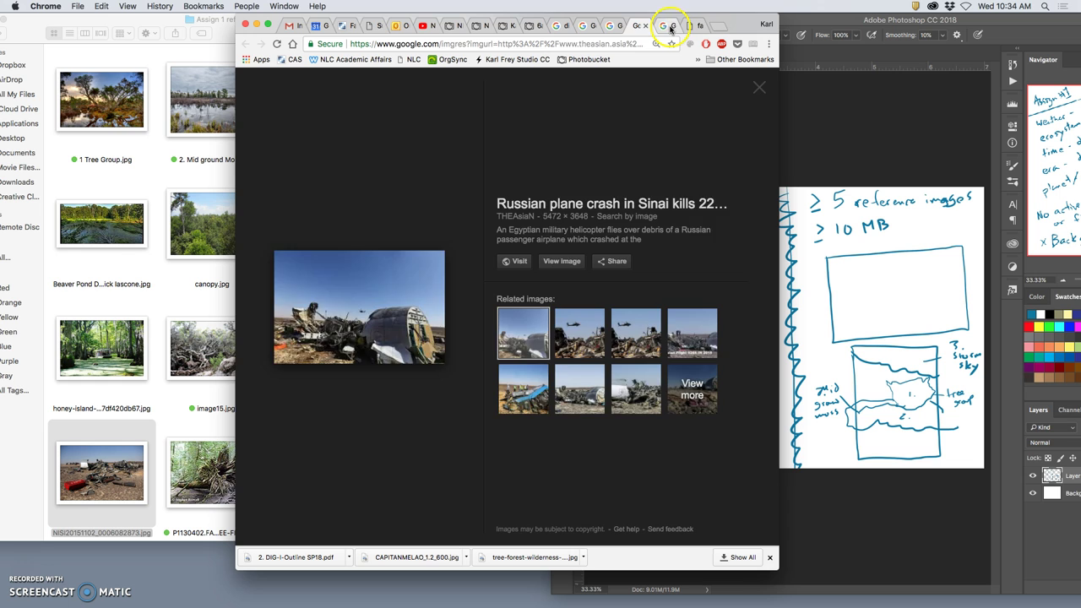
{"action": "left_click", "coordinate": [671, 27]}
{"action": "left_click", "coordinate": [673, 27]}
{"action": "left_click", "coordinate": [672, 26]}
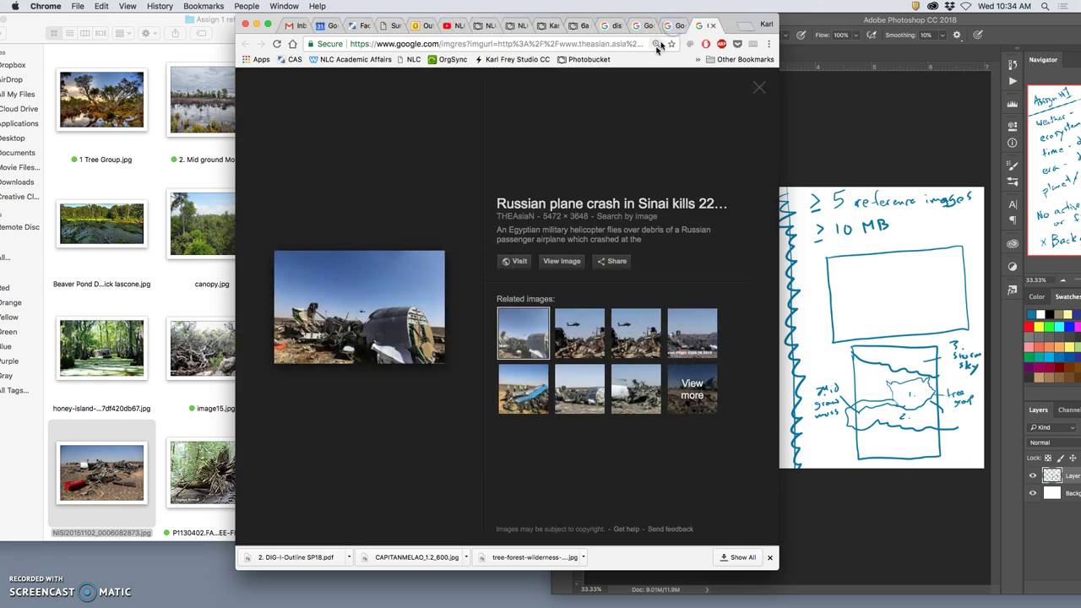
Save the full-size helicopter crash photo into the folder, then close its image and result tabs.
{"action": "left_click", "coordinate": [567, 264]}
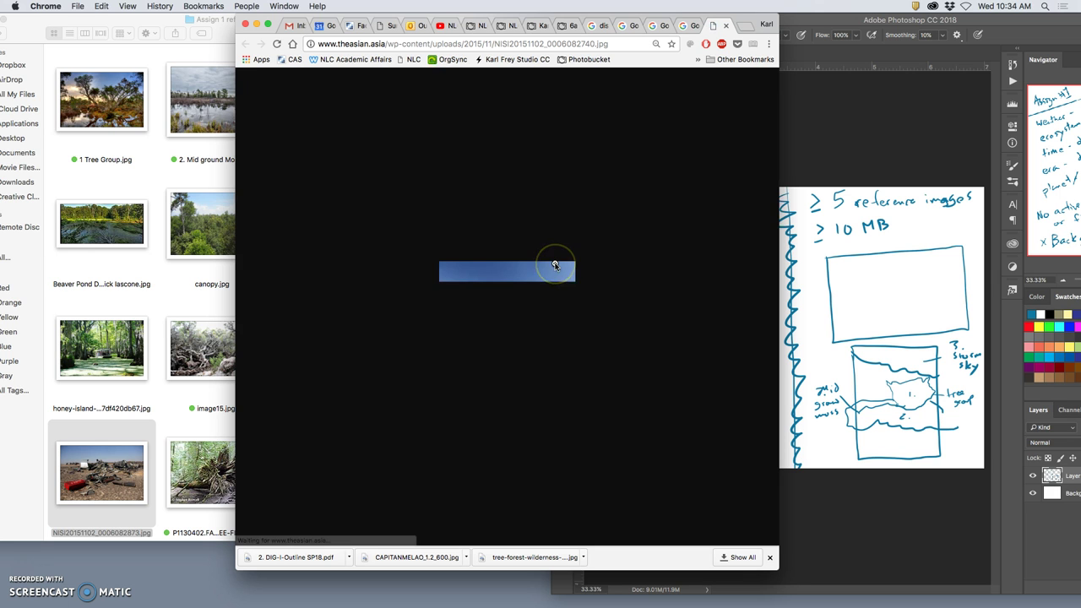
{"action": "left_click", "coordinate": [527, 324]}
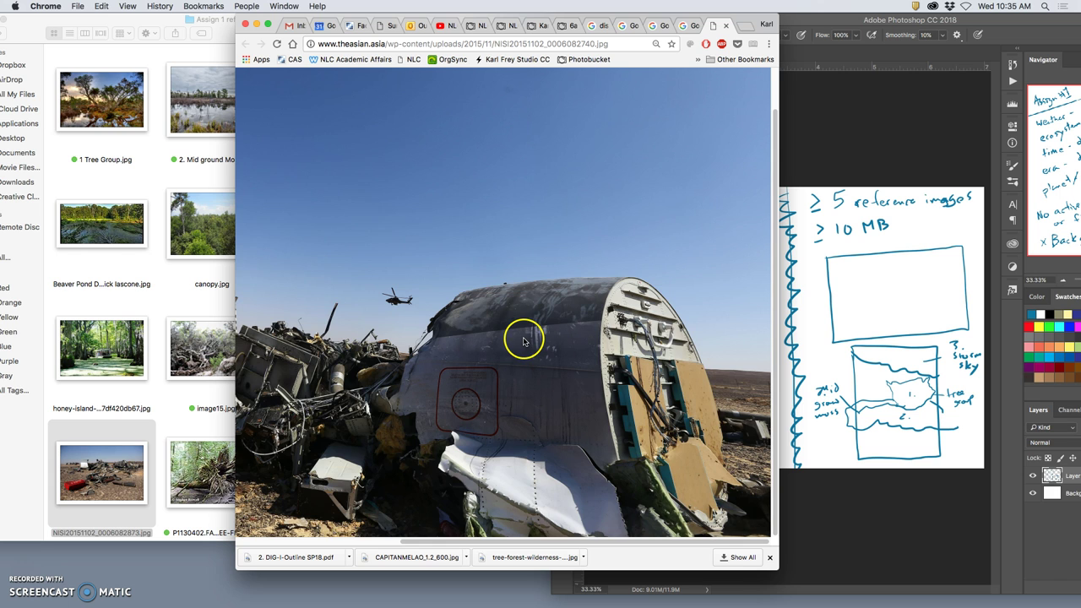
{"action": "scroll", "coordinate": [504, 339], "scroll_direction": "left", "scroll_amount": 5}
{"action": "scroll", "coordinate": [498, 337], "scroll_direction": "right", "scroll_amount": 1}
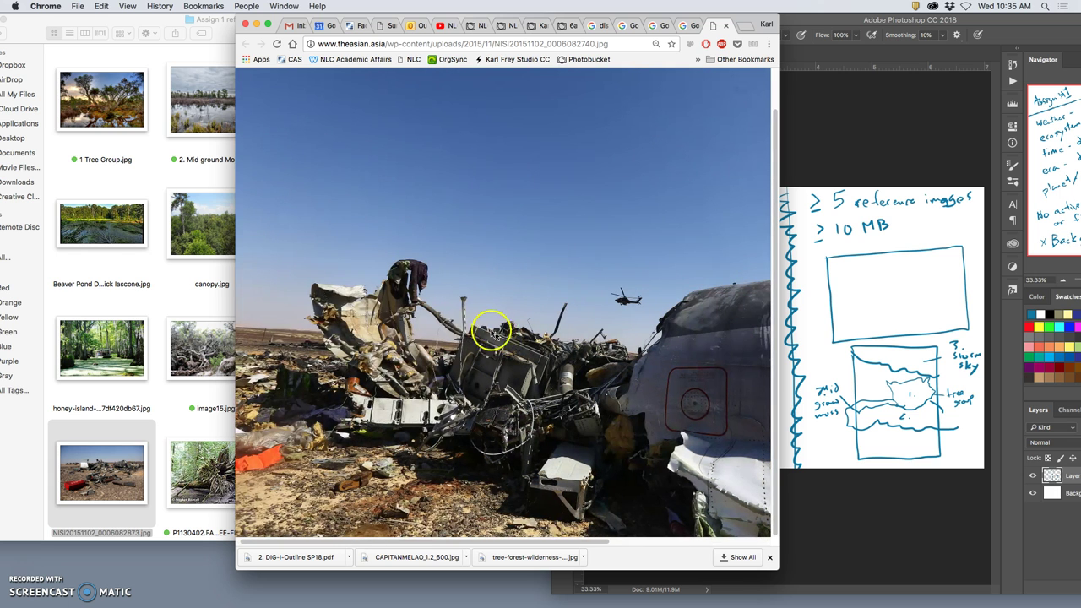
{"action": "left_click_drag", "start_coordinate": [561, 348], "coordinate": [188, 297]}
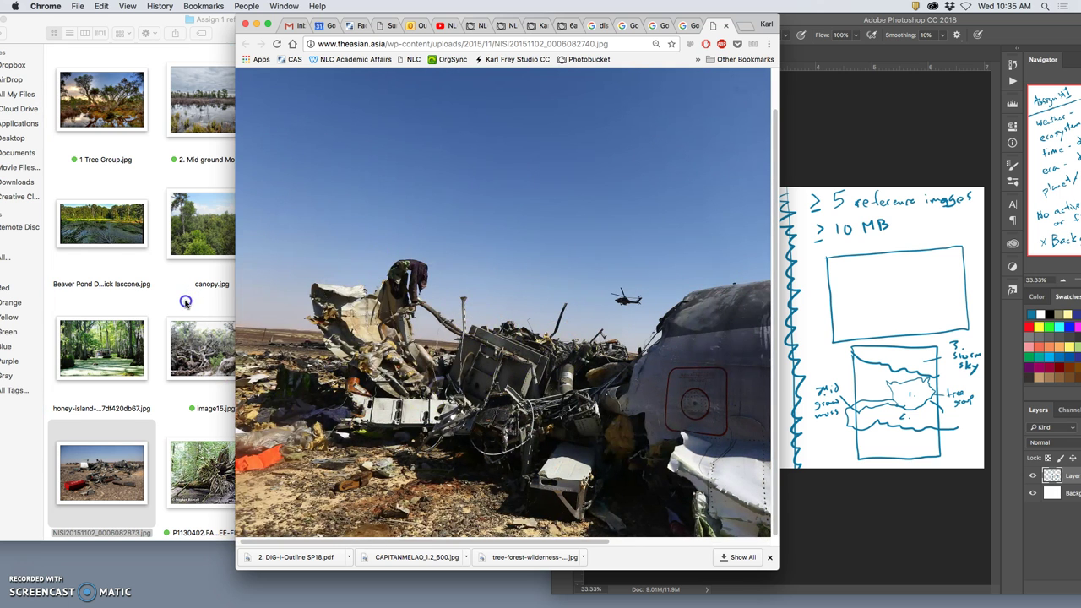
{"action": "left_click", "coordinate": [724, 26]}
{"action": "left_click", "coordinate": [724, 26]}
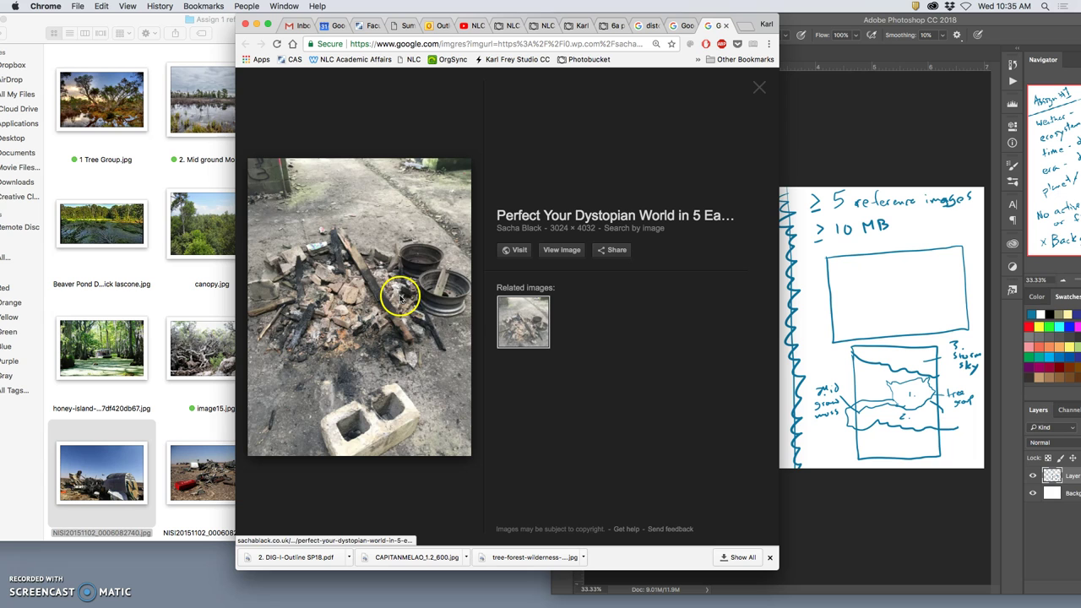
Inspect the burnt rubble photo at full size, then close it and its result unsaved.
{"action": "left_click", "coordinate": [566, 249]}
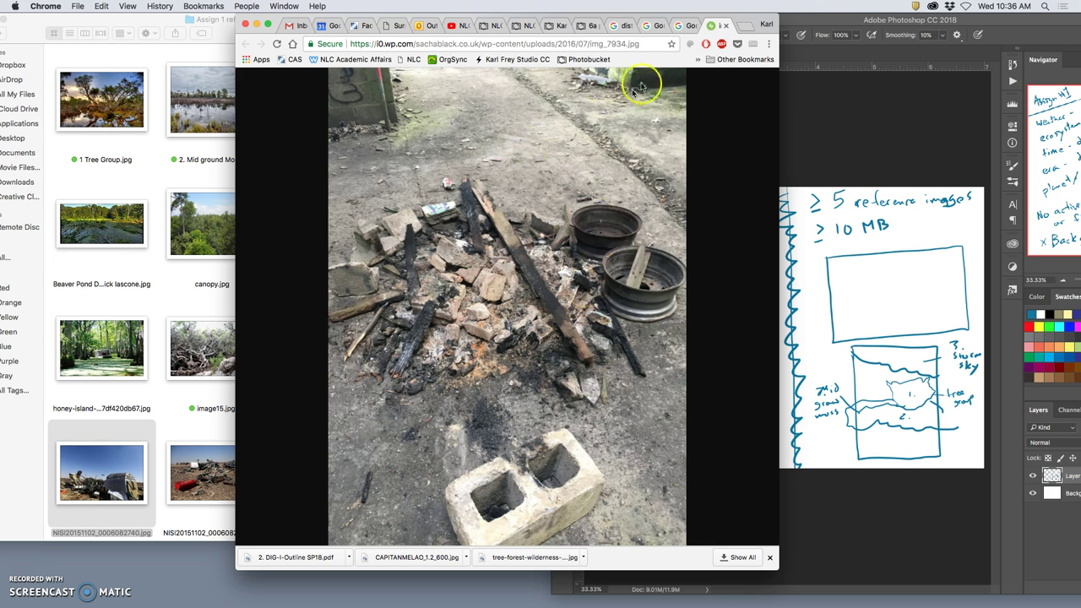
{"action": "left_click", "coordinate": [725, 26]}
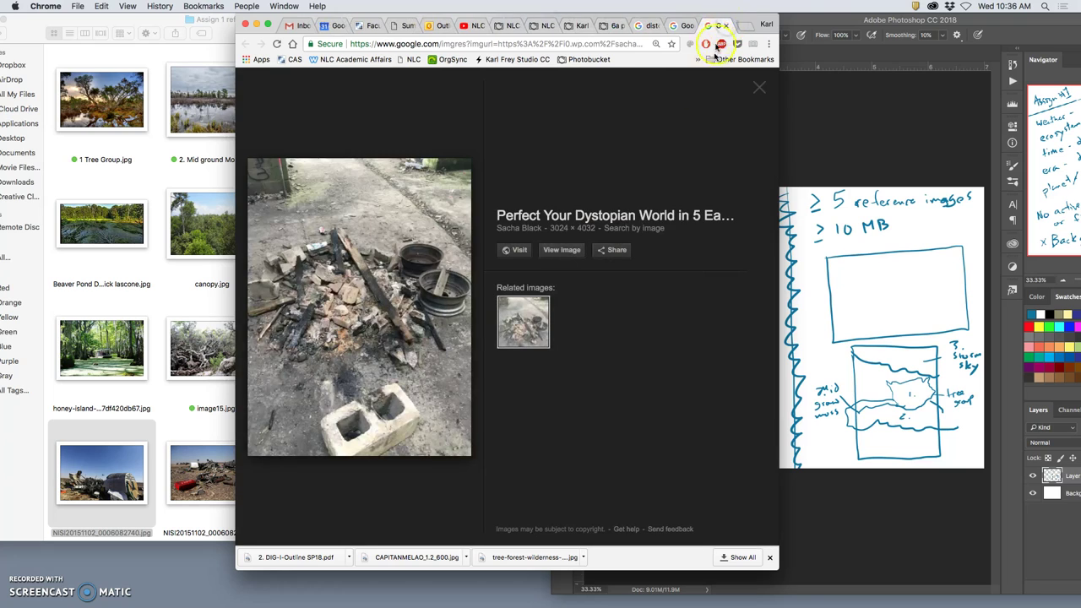
{"action": "left_click", "coordinate": [724, 27]}
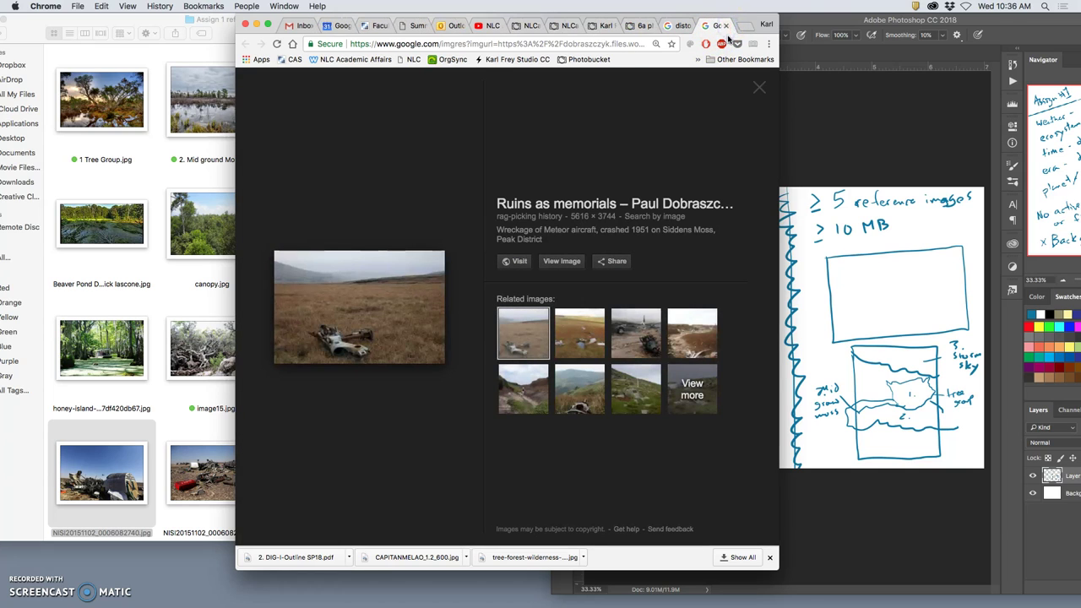
Save the full-size moorland aircraft-wreck photo into the reference folder as 1.jpg and close its tabs.
{"action": "left_click", "coordinate": [562, 261]}
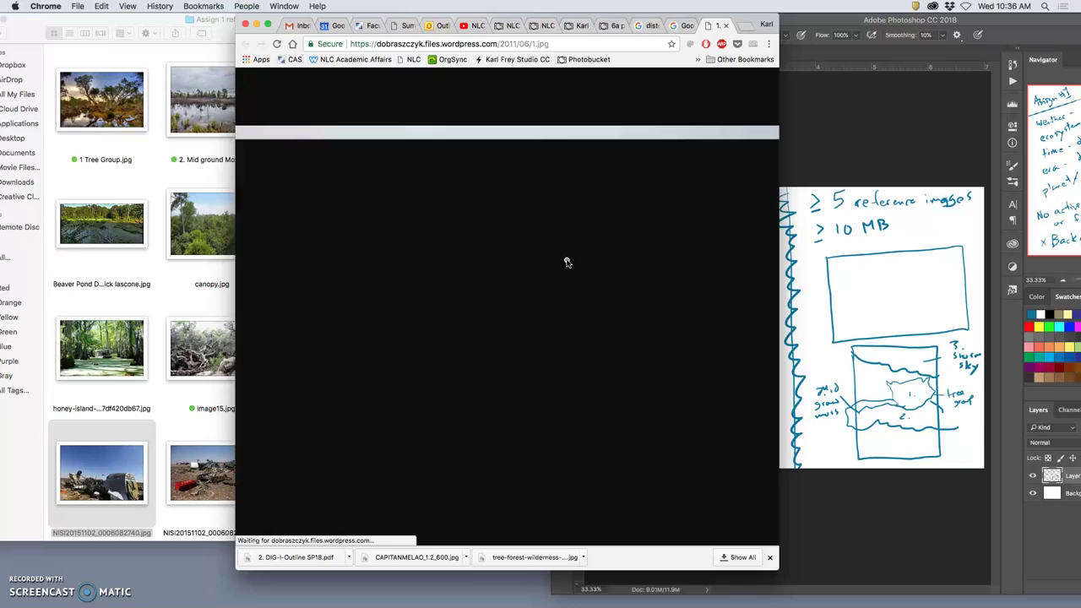
{"action": "left_click_drag", "start_coordinate": [566, 261], "coordinate": [547, 333]}
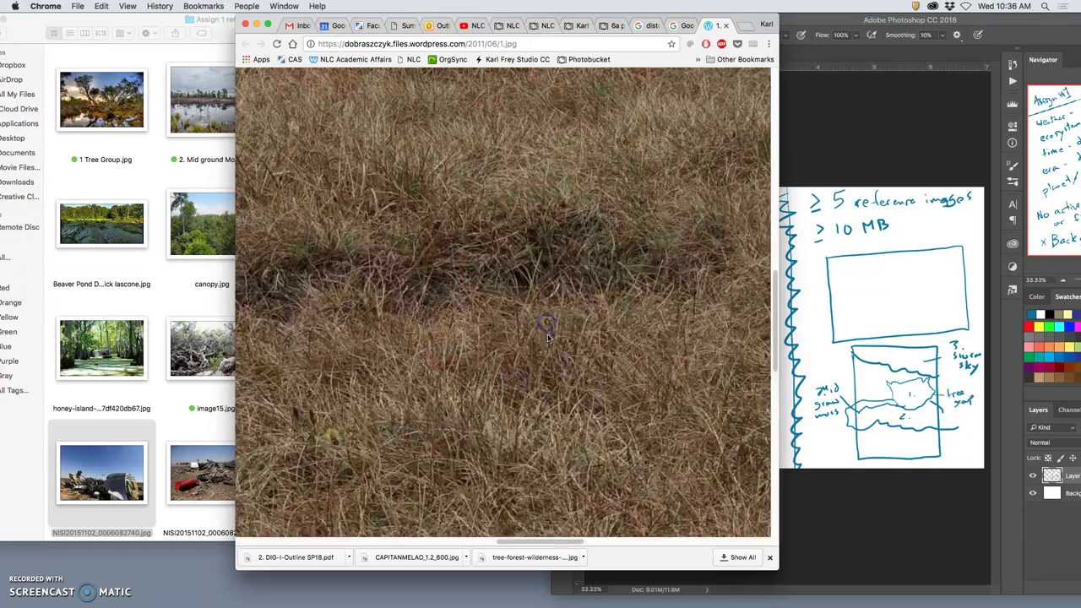
{"action": "scroll", "coordinate": [547, 333], "scroll_direction": "down", "scroll_amount": 10}
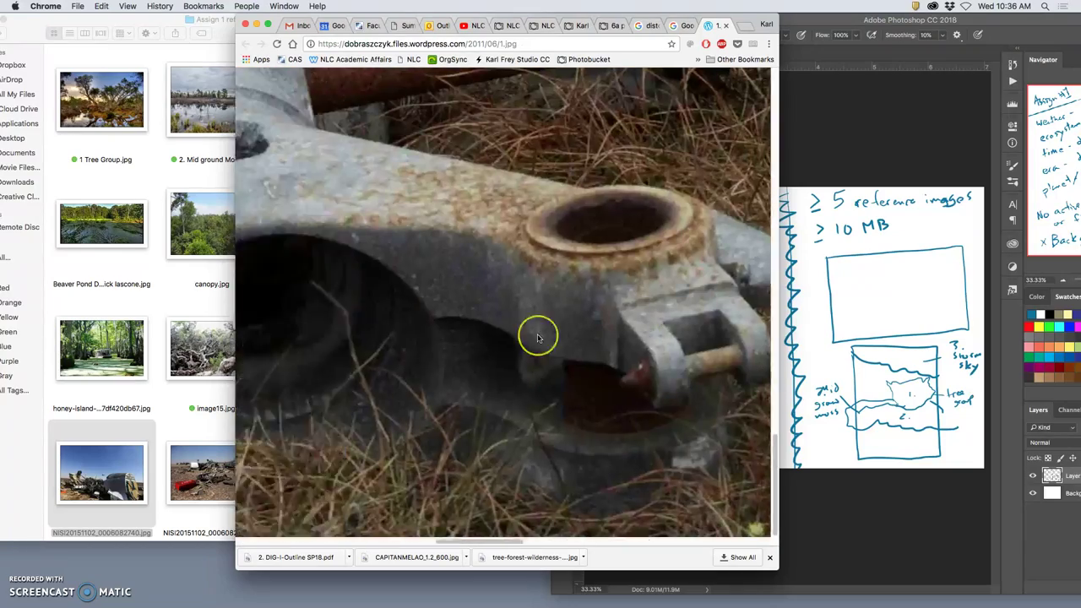
{"action": "scroll", "coordinate": [537, 338], "scroll_direction": "up", "scroll_amount": 5}
{"action": "scroll", "coordinate": [537, 338], "scroll_direction": "left", "scroll_amount": 5}
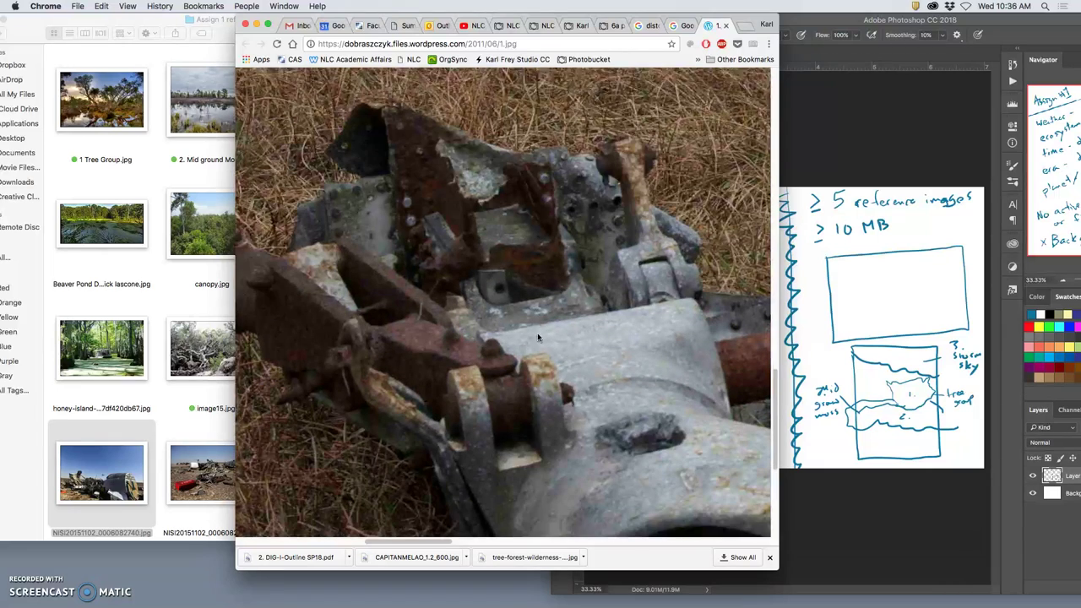
{"action": "scroll", "coordinate": [537, 338], "scroll_direction": "down", "scroll_amount": 2}
{"action": "left_click", "coordinate": [521, 281]}
{"action": "left_click_drag", "start_coordinate": [474, 218], "coordinate": [216, 306]}
{"action": "left_click", "coordinate": [700, 13]}
{"action": "left_click", "coordinate": [724, 27]}
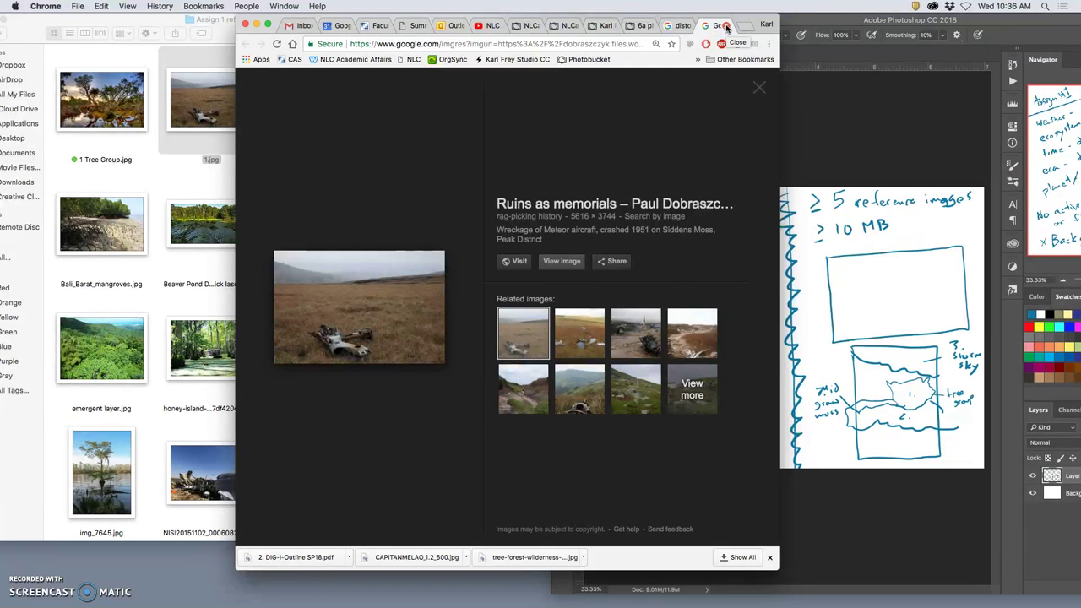
{"action": "left_click", "coordinate": [726, 28]}
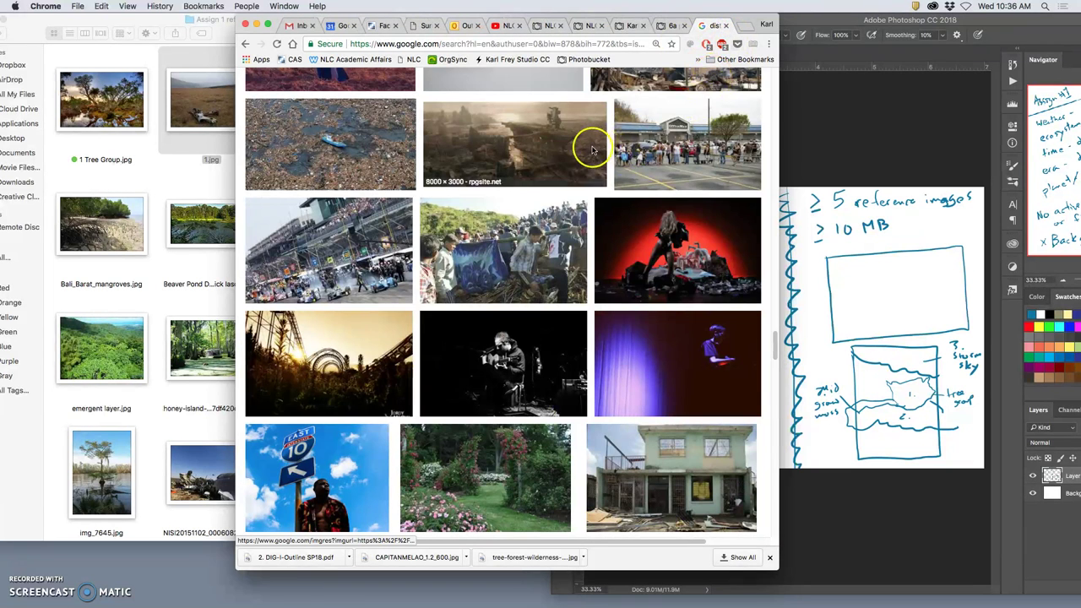
Scroll the results and preview the 4842 × 3232 hurricane-damaged hillside image.
{"action": "scroll", "coordinate": [591, 150], "scroll_direction": "down", "scroll_amount": 10}
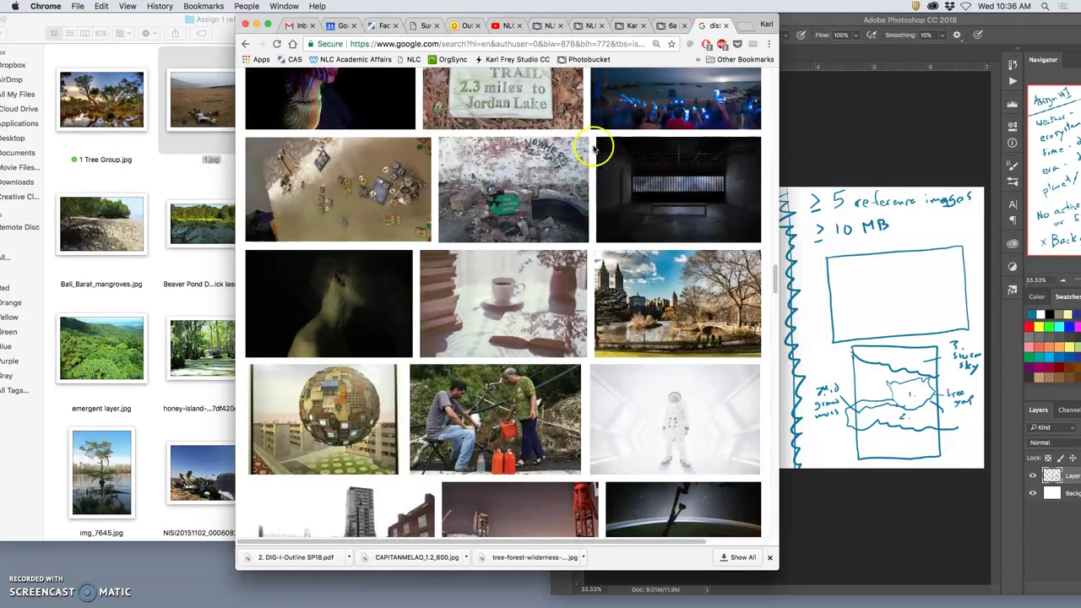
{"action": "scroll", "coordinate": [594, 149], "scroll_direction": "up", "scroll_amount": 5}
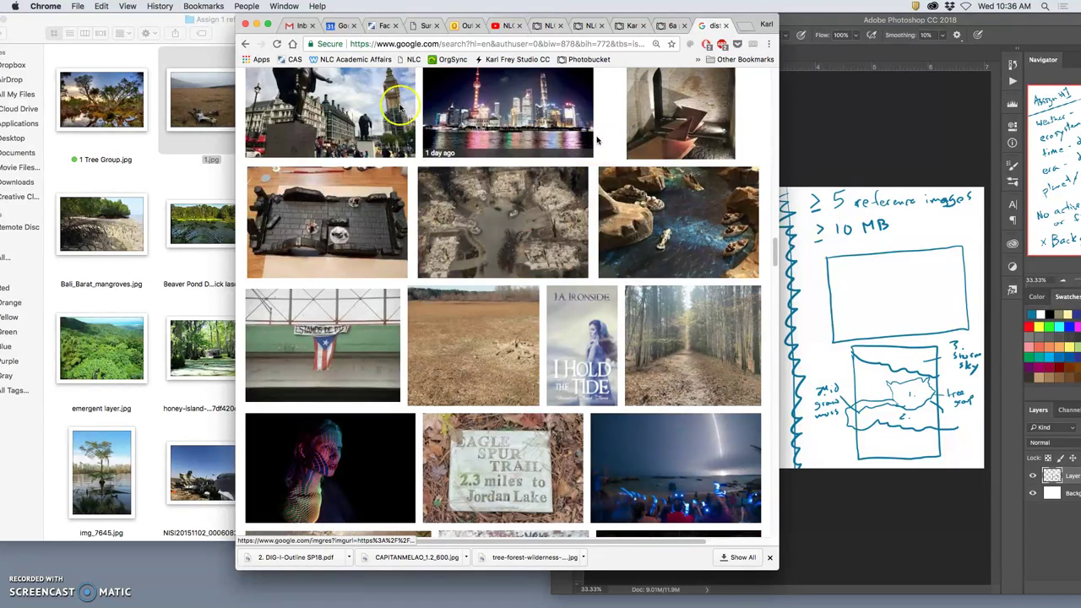
{"action": "scroll", "coordinate": [549, 177], "scroll_direction": "down", "scroll_amount": 1}
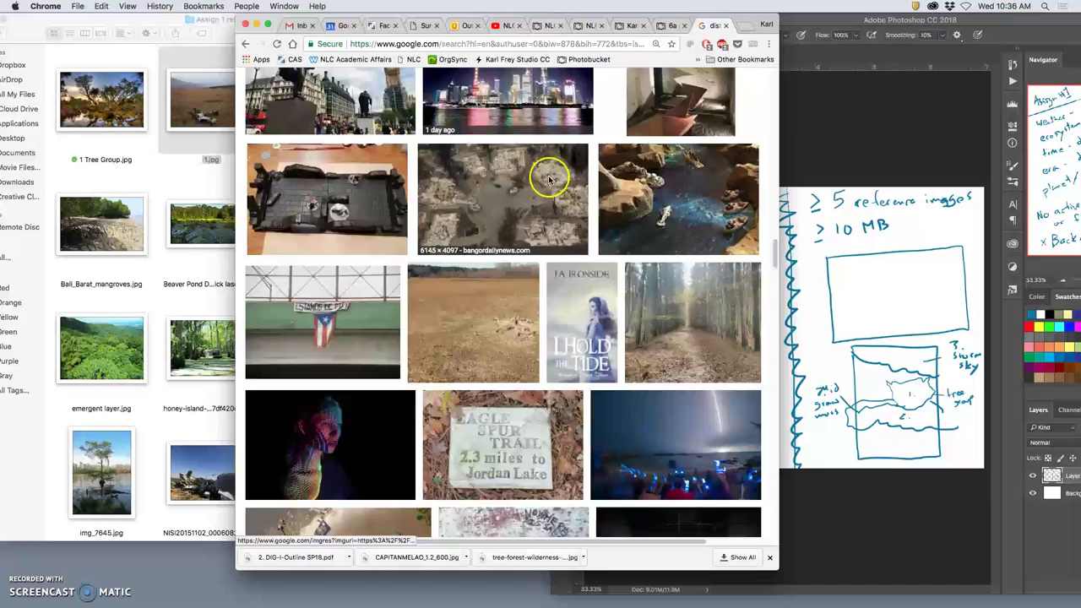
{"action": "scroll", "coordinate": [548, 177], "scroll_direction": "down", "scroll_amount": 10}
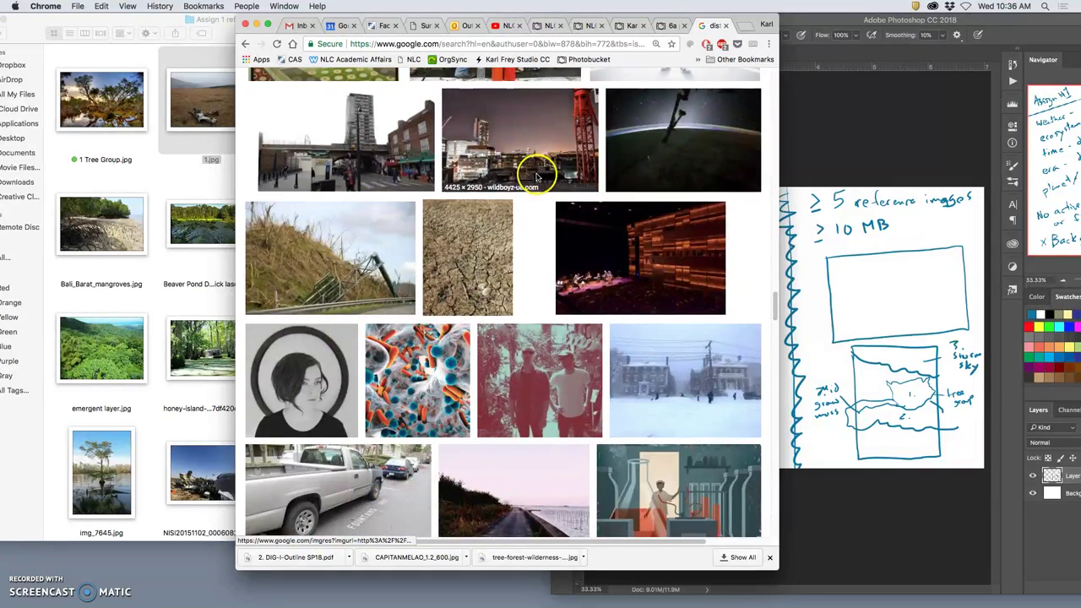
{"action": "scroll", "coordinate": [537, 175], "scroll_direction": "down", "scroll_amount": 3}
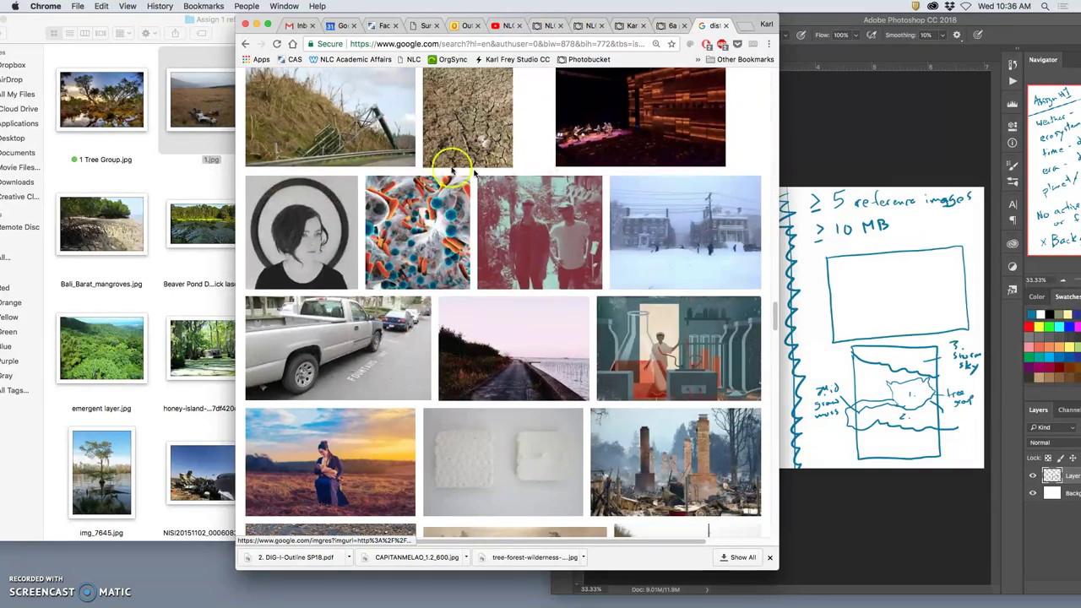
{"action": "left_click", "coordinate": [360, 139]}
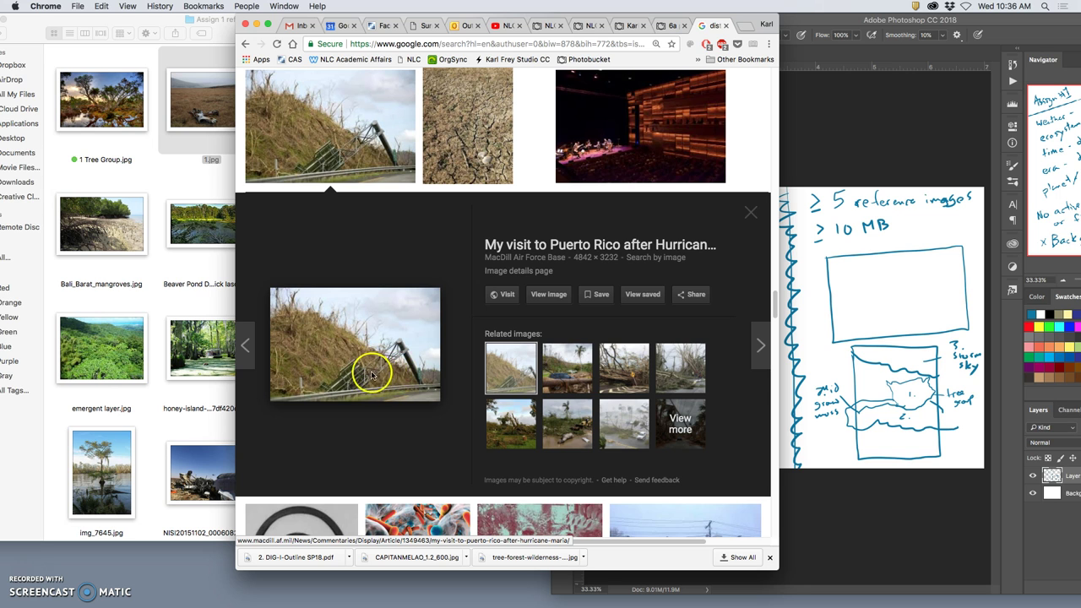
Inspect the hillside photo with the toppled highway sign at full size, then zoom out to fit.
{"action": "left_click", "coordinate": [549, 293]}
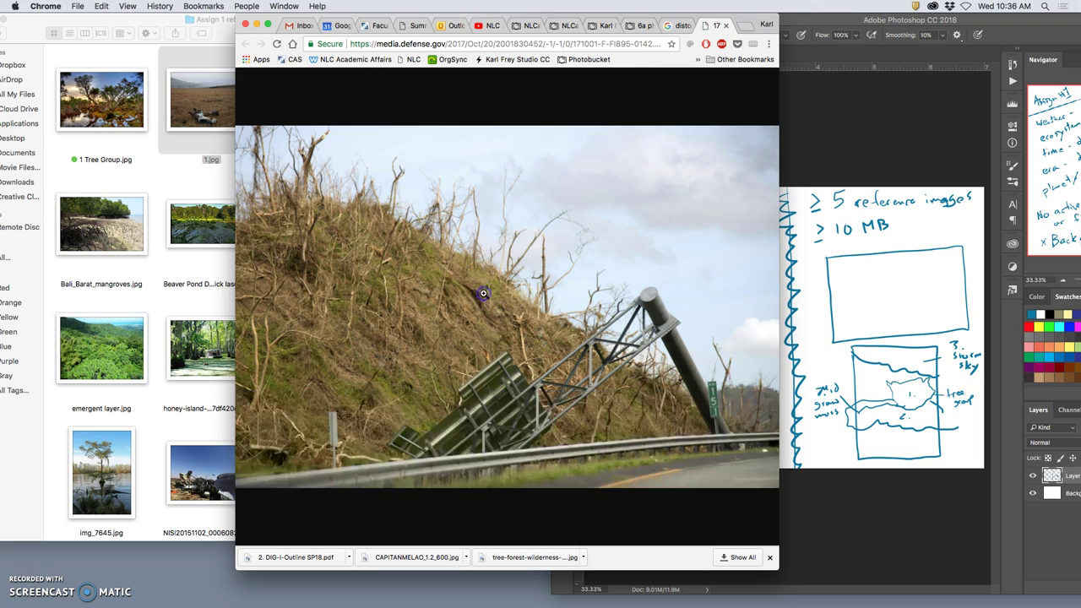
{"action": "left_click", "coordinate": [483, 293]}
{"action": "scroll", "coordinate": [483, 291], "scroll_direction": "down", "scroll_amount": 10}
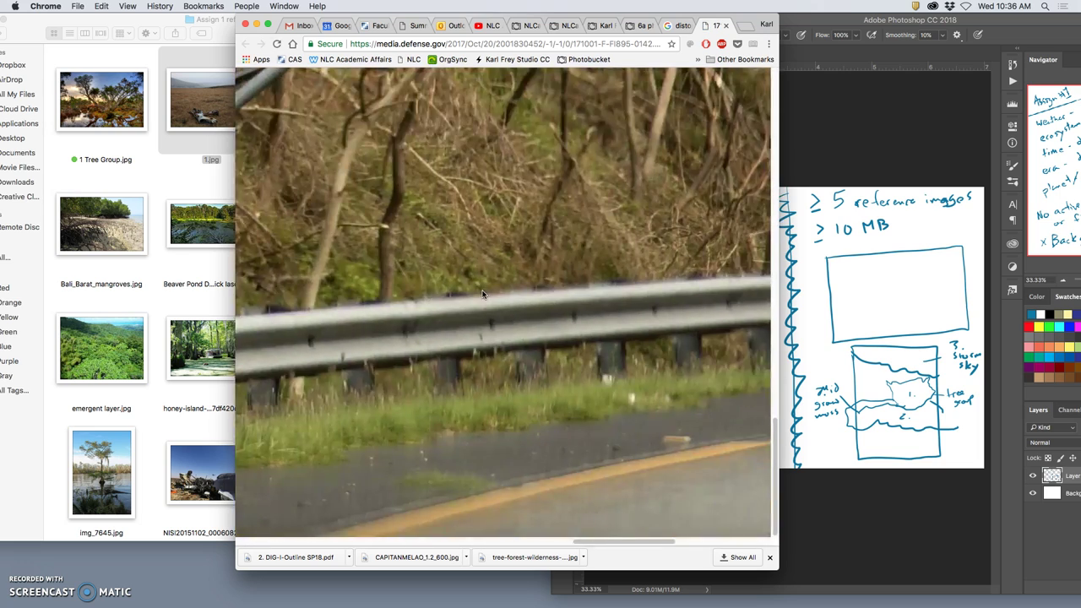
{"action": "scroll", "coordinate": [482, 291], "scroll_direction": "up", "scroll_amount": 15}
{"action": "scroll", "coordinate": [481, 282], "scroll_direction": "down", "scroll_amount": 4}
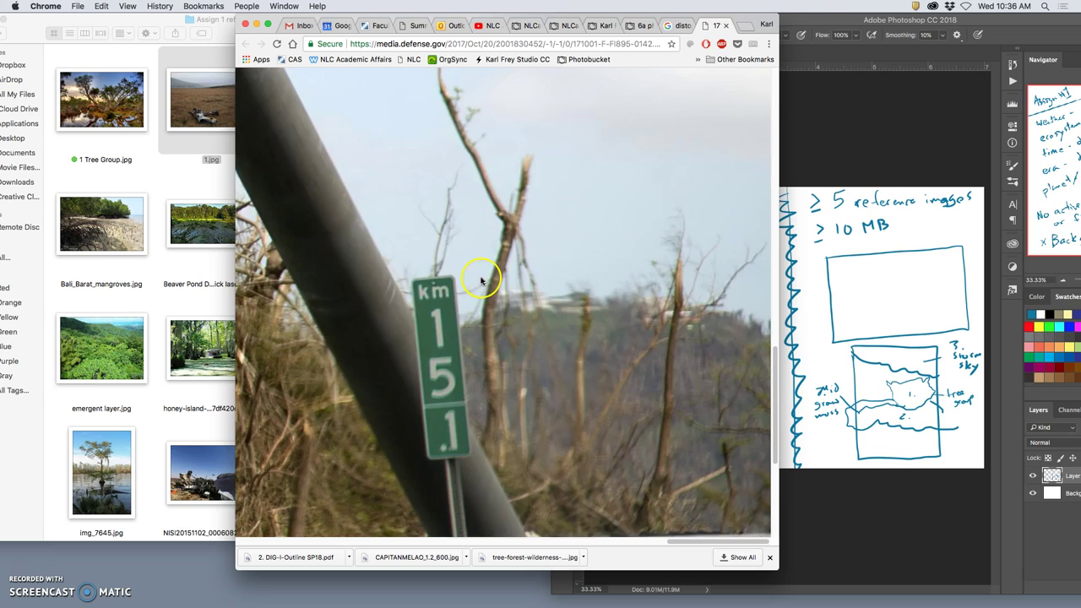
{"action": "scroll", "coordinate": [481, 282], "scroll_direction": "left", "scroll_amount": 15}
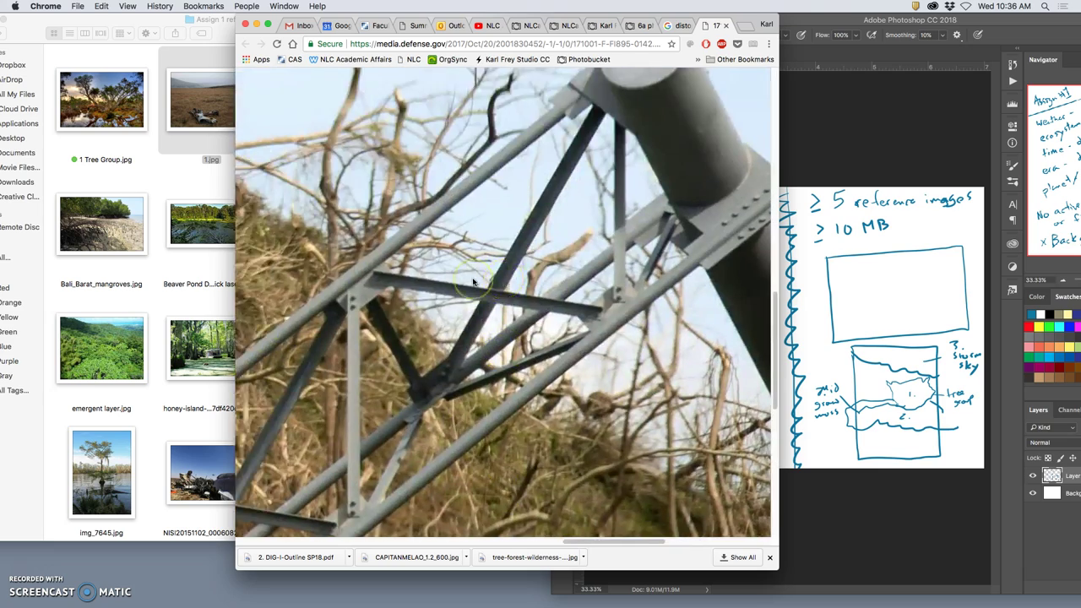
{"action": "scroll", "coordinate": [471, 278], "scroll_direction": "up", "scroll_amount": 10}
{"action": "scroll", "coordinate": [488, 268], "scroll_direction": "down", "scroll_amount": 3}
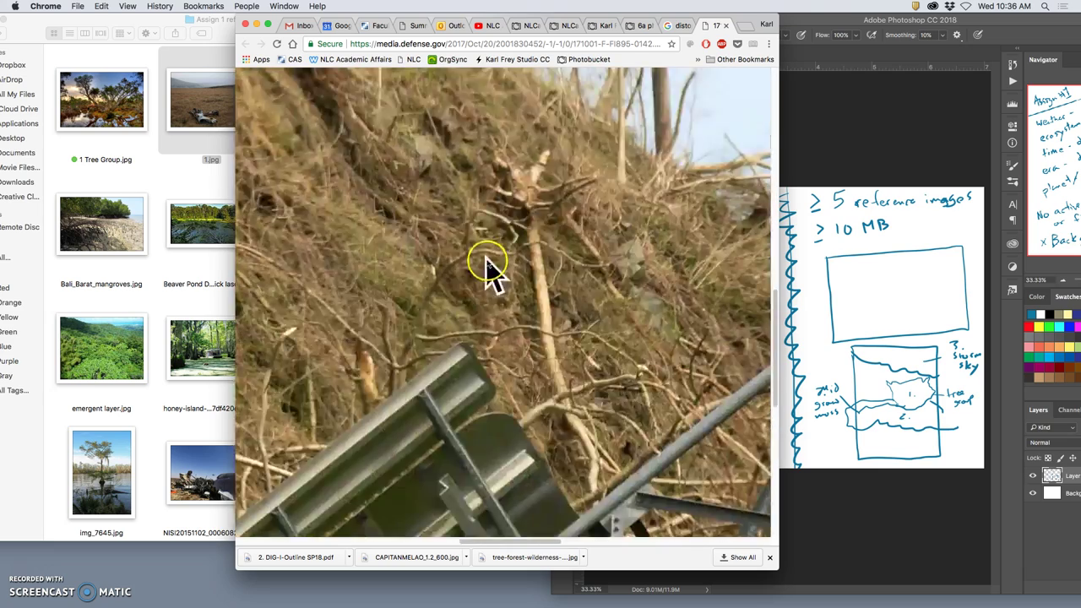
{"action": "scroll", "coordinate": [486, 260], "scroll_direction": "down", "scroll_amount": 4}
{"action": "scroll", "coordinate": [536, 273], "scroll_direction": "right", "scroll_amount": 15}
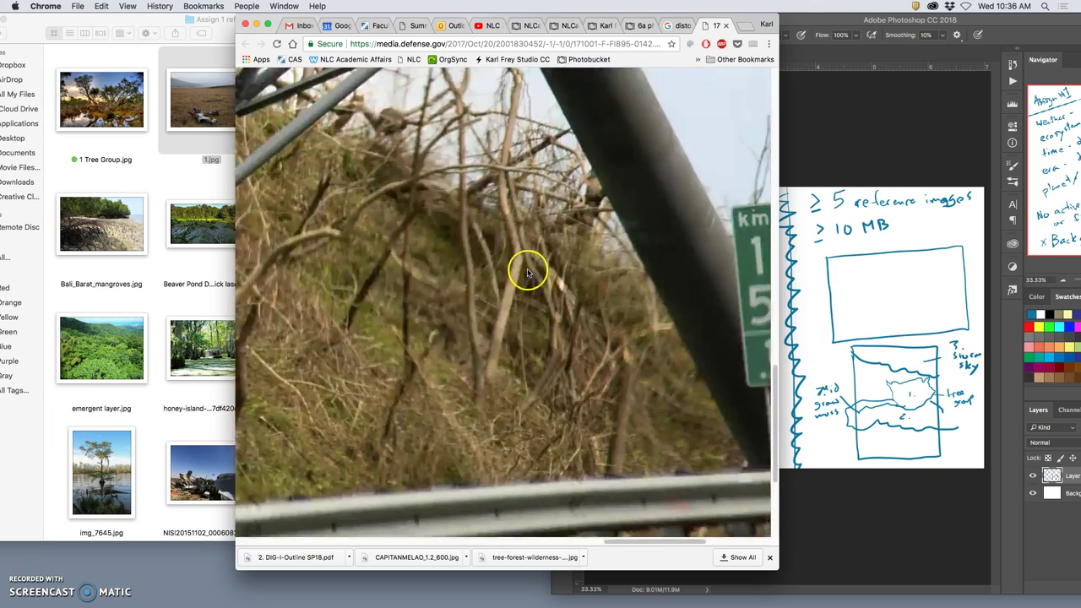
{"action": "scroll", "coordinate": [526, 267], "scroll_direction": "right", "scroll_amount": 12}
{"action": "scroll", "coordinate": [521, 268], "scroll_direction": "left", "scroll_amount": 12}
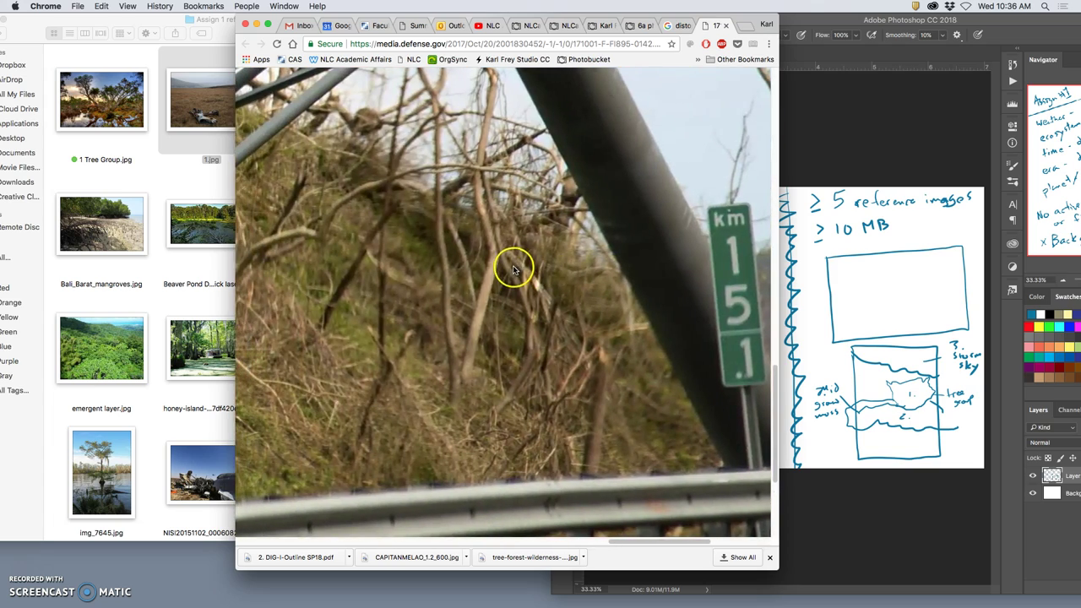
{"action": "key", "text": "super+minus"}
{"action": "key", "text": "super+minus"}
{"action": "key", "text": "super+minus"}
{"action": "key", "text": "super+minus"}
{"action": "key", "text": "super+minus"}
{"action": "key", "text": "super+minus"}
{"action": "key", "text": "super+minus"}
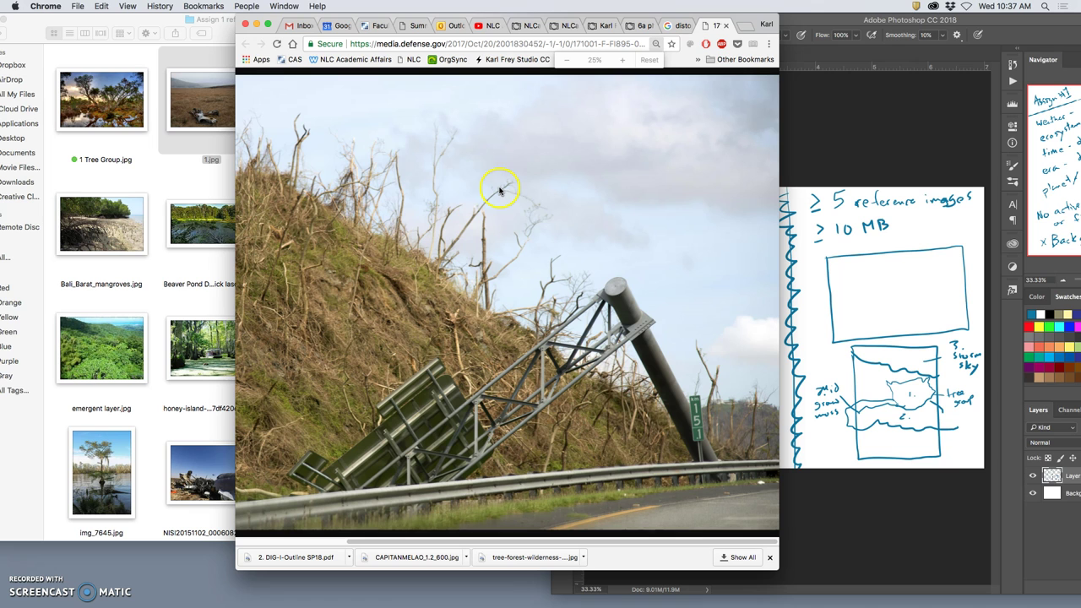
Back in Google Images, find the uprooted-tree-by-yellow-sign photo among related images and search by image.
{"action": "left_click", "coordinate": [678, 26]}
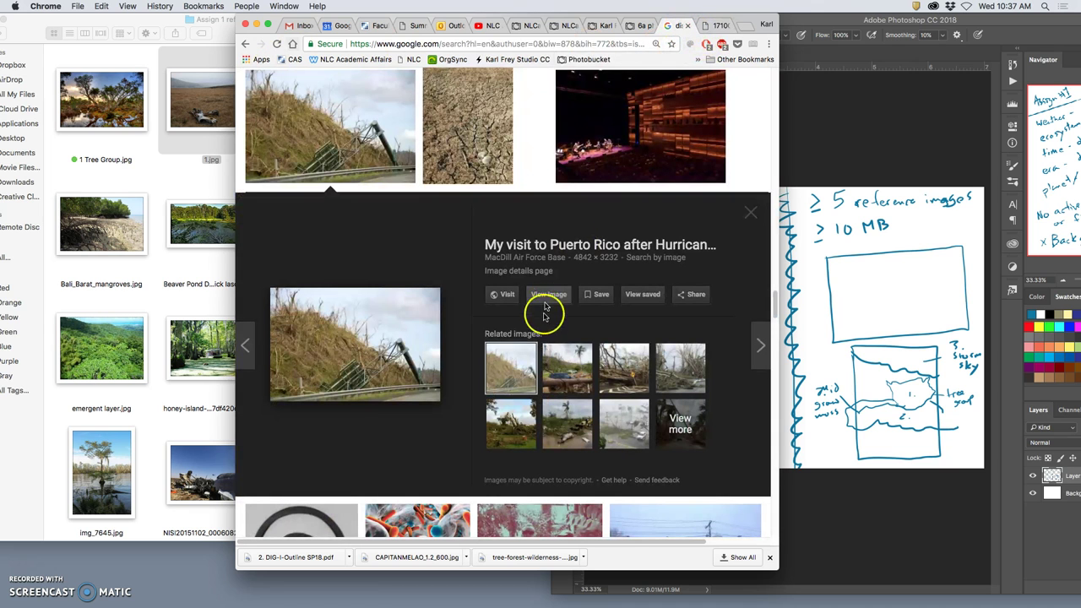
{"action": "left_click", "coordinate": [570, 374]}
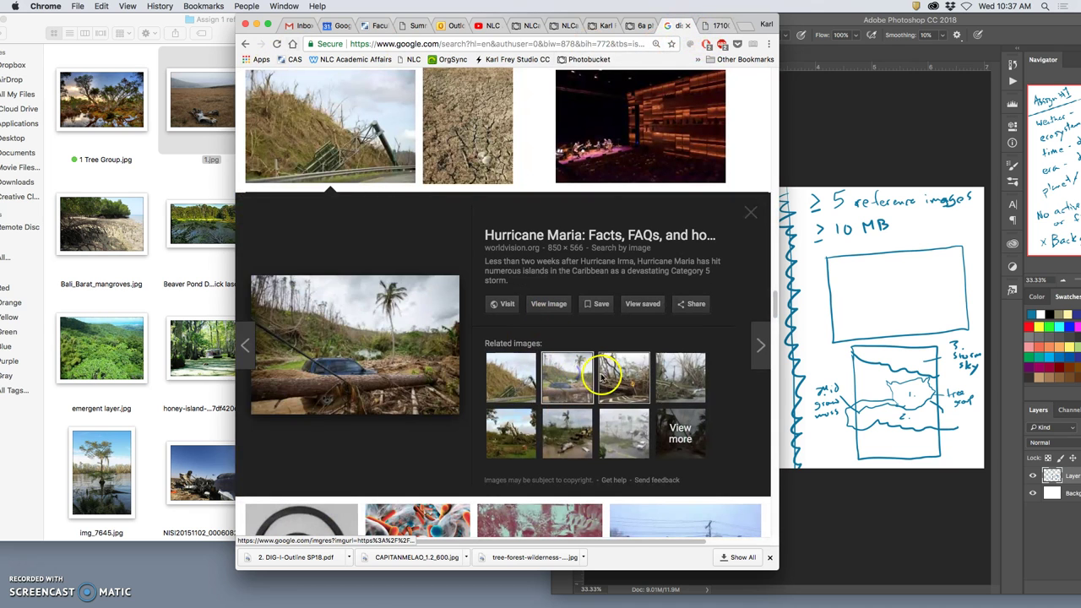
{"action": "left_click", "coordinate": [623, 374]}
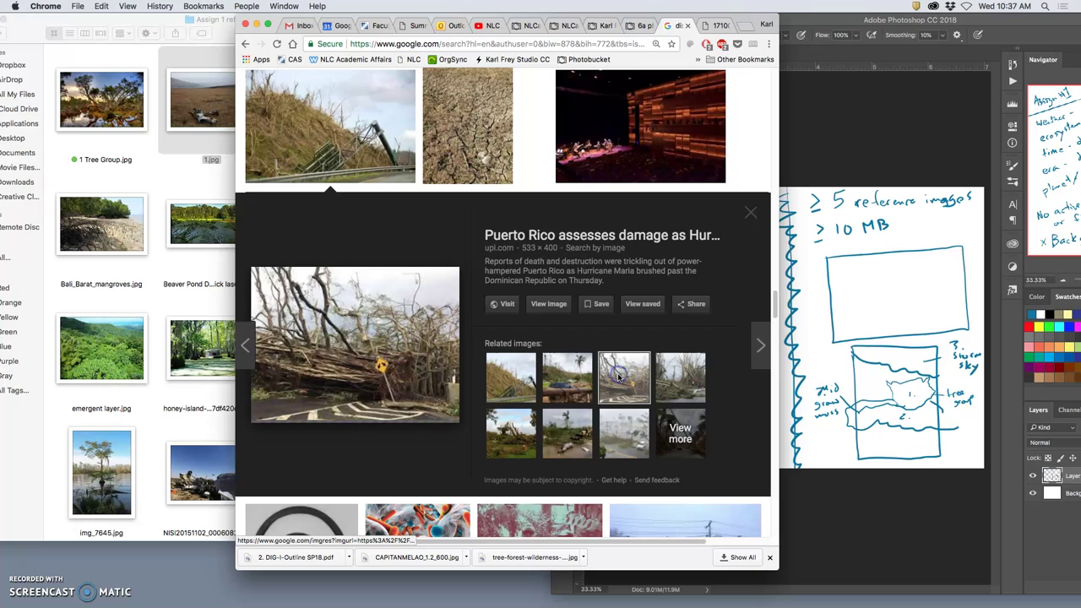
{"action": "left_click", "coordinate": [603, 248]}
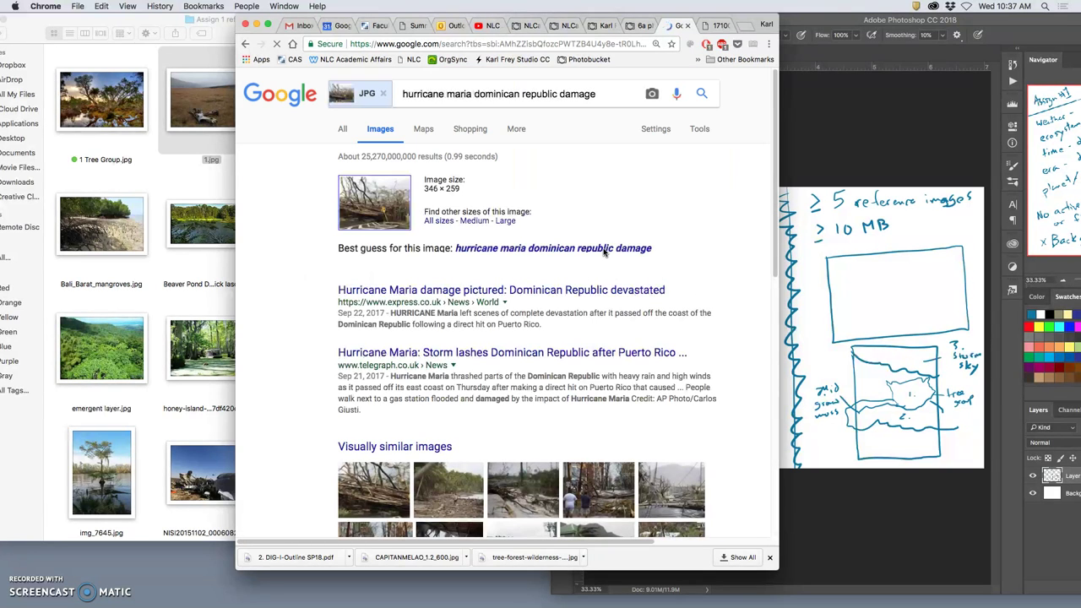
{"action": "left_click", "coordinate": [581, 250]}
Under All sizes, view the 1280×960 copy of the uprooted-tree photo at full size, then close it.
{"action": "left_click", "coordinate": [438, 220]}
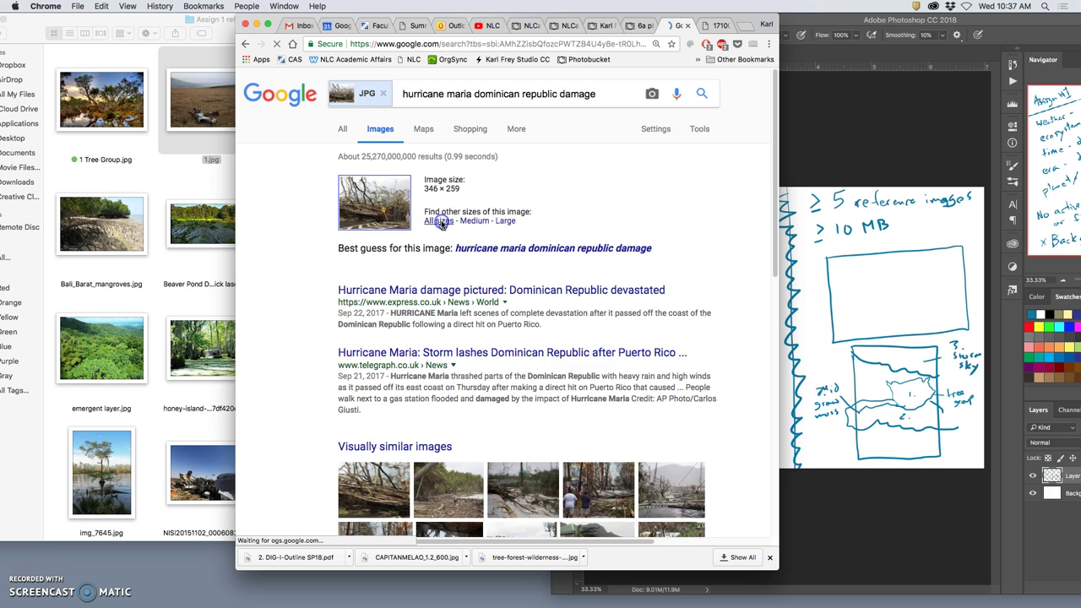
{"action": "mouse_move", "coordinate": [296, 249]}
{"action": "left_mouse_down"}
{"action": "mouse_move", "coordinate": [272, 248]}
{"action": "mouse_move", "coordinate": [294, 241]}
{"action": "mouse_move", "coordinate": [286, 253]}
{"action": "left_mouse_up"}
{"action": "left_click", "coordinate": [556, 292]}
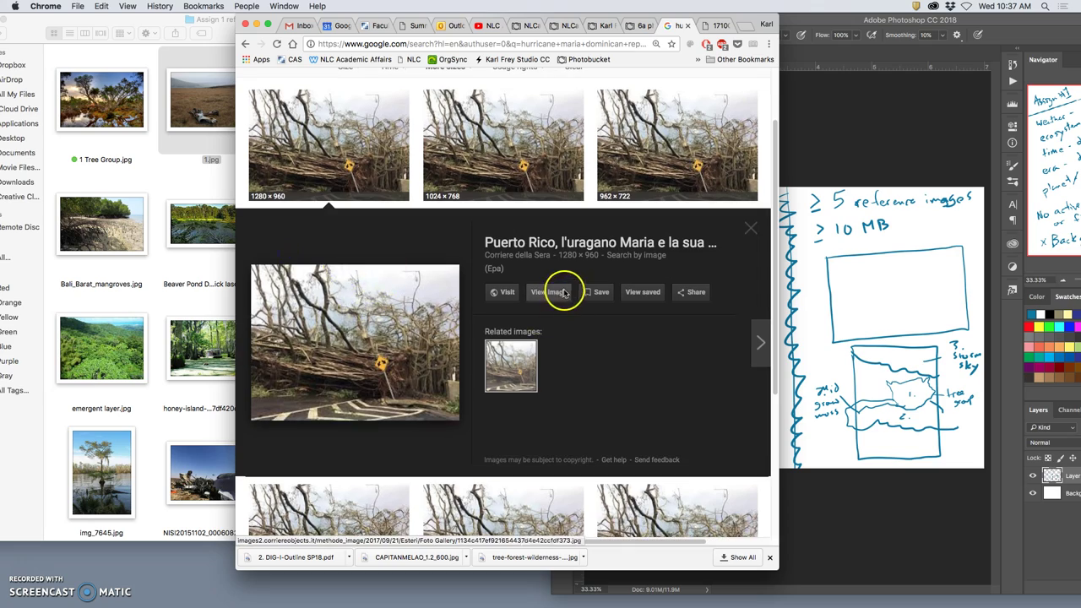
{"action": "left_click", "coordinate": [514, 285]}
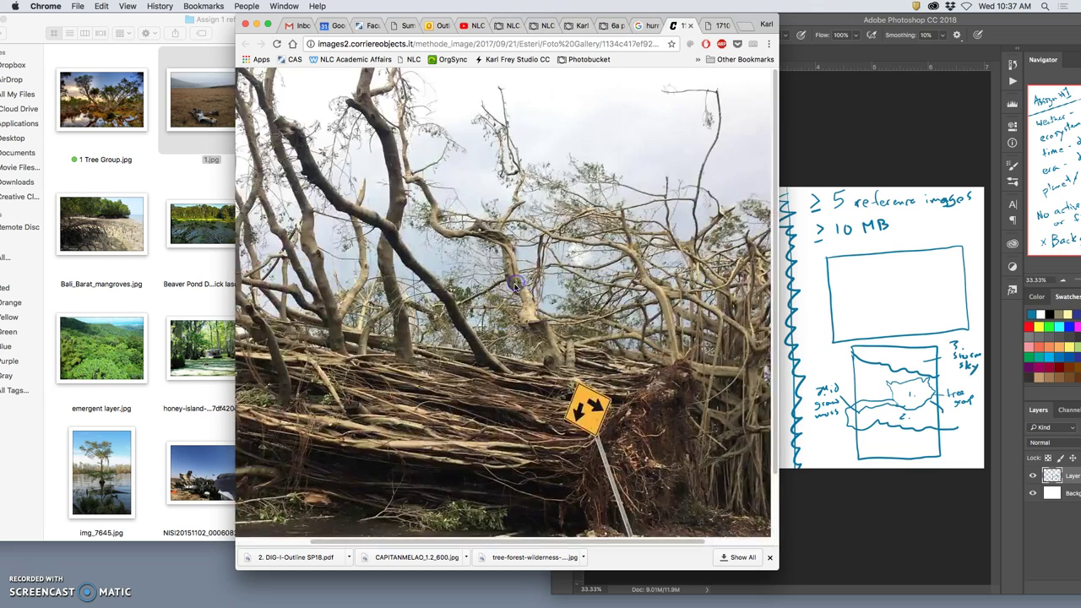
{"action": "left_click", "coordinate": [515, 286]}
{"action": "left_click", "coordinate": [515, 286]}
{"action": "scroll", "coordinate": [517, 279], "scroll_direction": "right", "scroll_amount": 2}
{"action": "scroll", "coordinate": [518, 277], "scroll_direction": "left", "scroll_amount": 5}
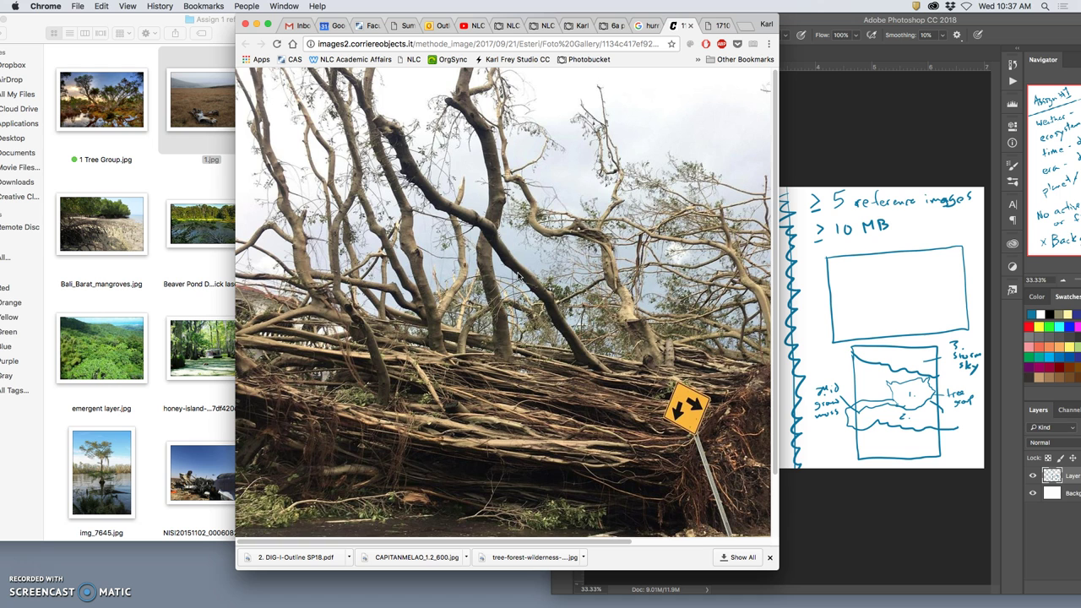
{"action": "scroll", "coordinate": [513, 276], "scroll_direction": "right", "scroll_amount": 1}
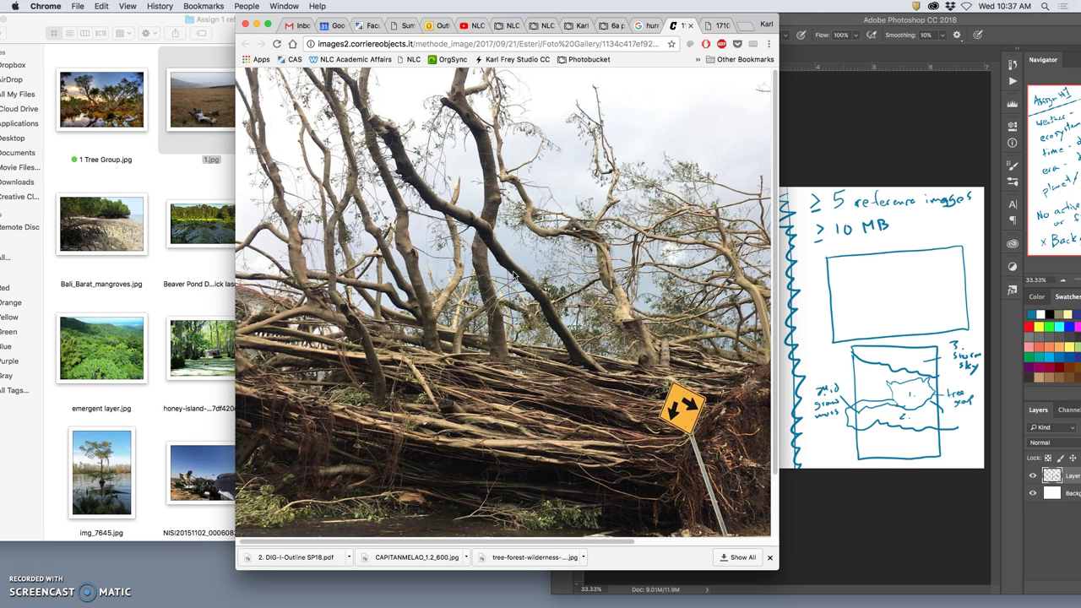
{"action": "left_click", "coordinate": [509, 254]}
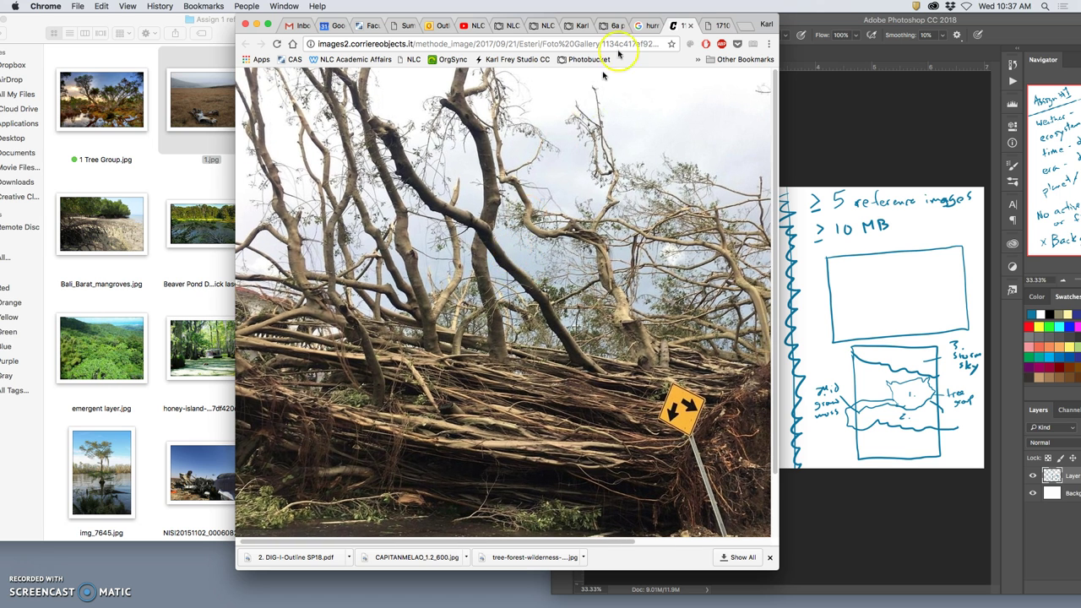
{"action": "left_click", "coordinate": [690, 25]}
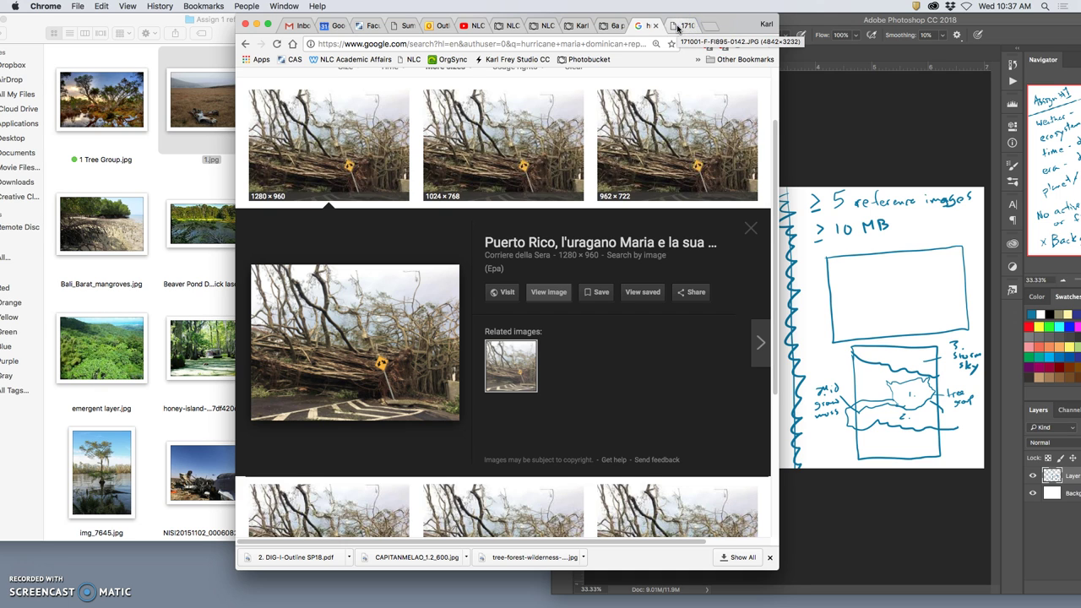
Filter the hurricane damage image results by size to Larger than 40 MP.
{"action": "left_click", "coordinate": [709, 40]}
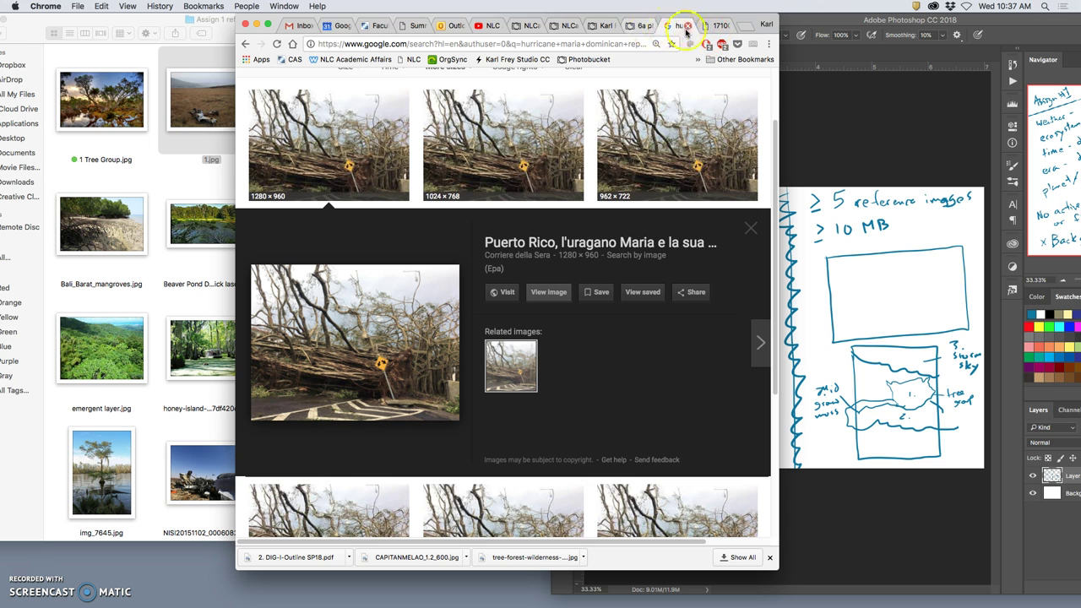
{"action": "scroll", "coordinate": [581, 135], "scroll_direction": "up", "scroll_amount": 2}
{"action": "left_click", "coordinate": [348, 153]}
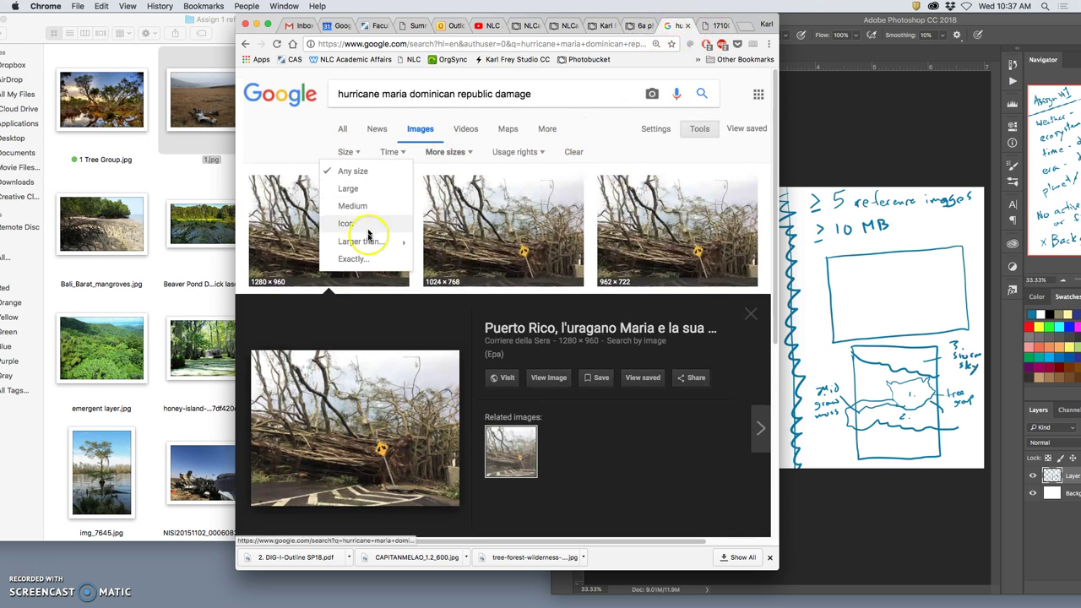
{"action": "mouse_move", "coordinate": [363, 242]}
{"action": "scroll", "coordinate": [460, 251], "scroll_direction": "down", "scroll_amount": 3}
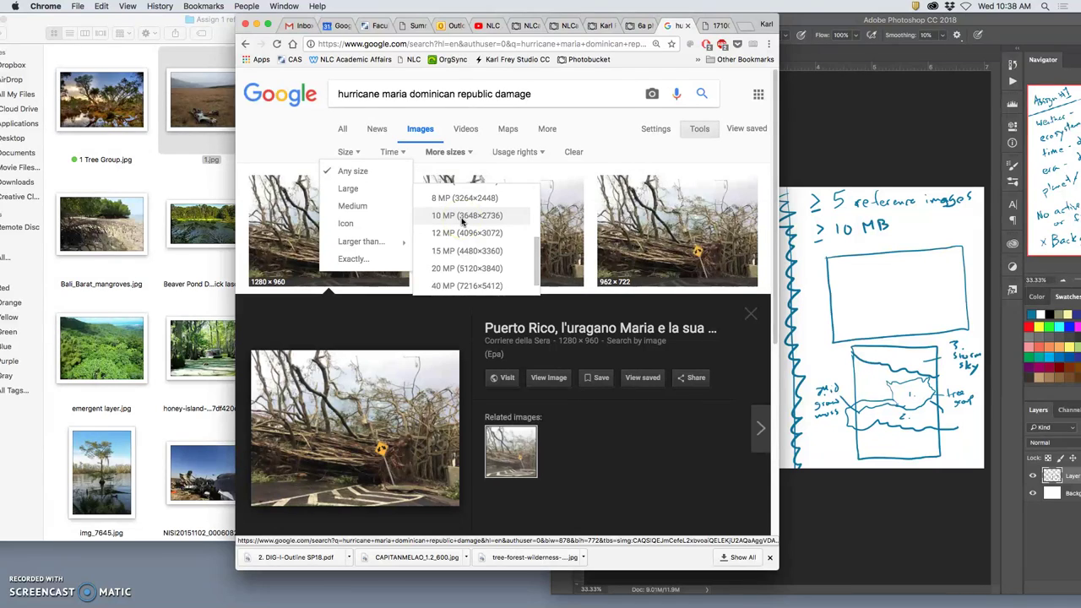
{"action": "left_click", "coordinate": [470, 286]}
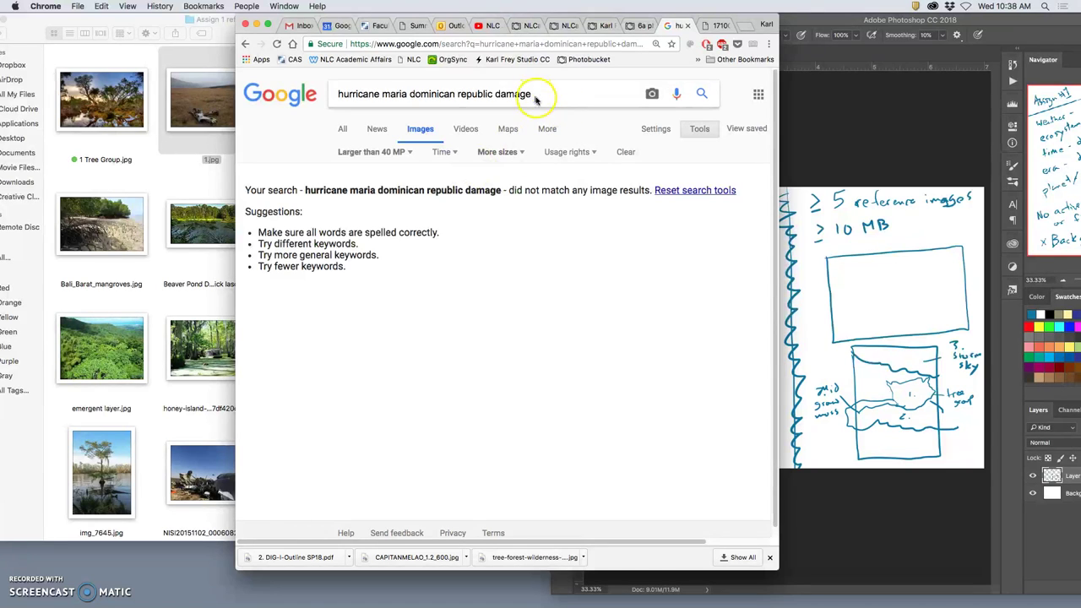
Replace the search query with 'nasa' and run the image search.
{"action": "left_click_drag", "start_coordinate": [532, 95], "coordinate": [312, 91]}
{"action": "type", "text": "nasa"}
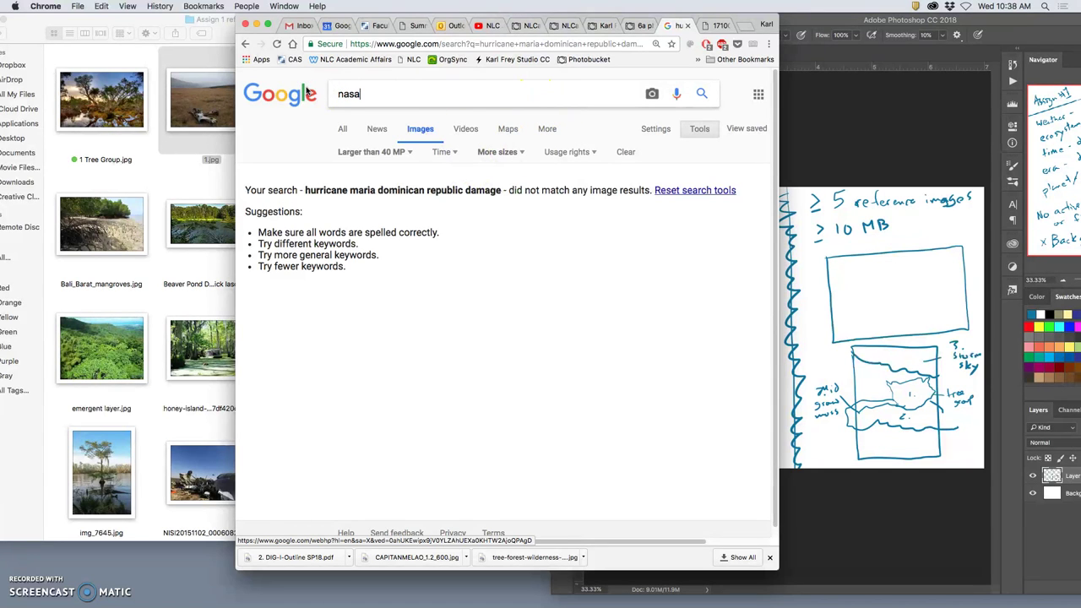
{"action": "key", "text": "Return"}
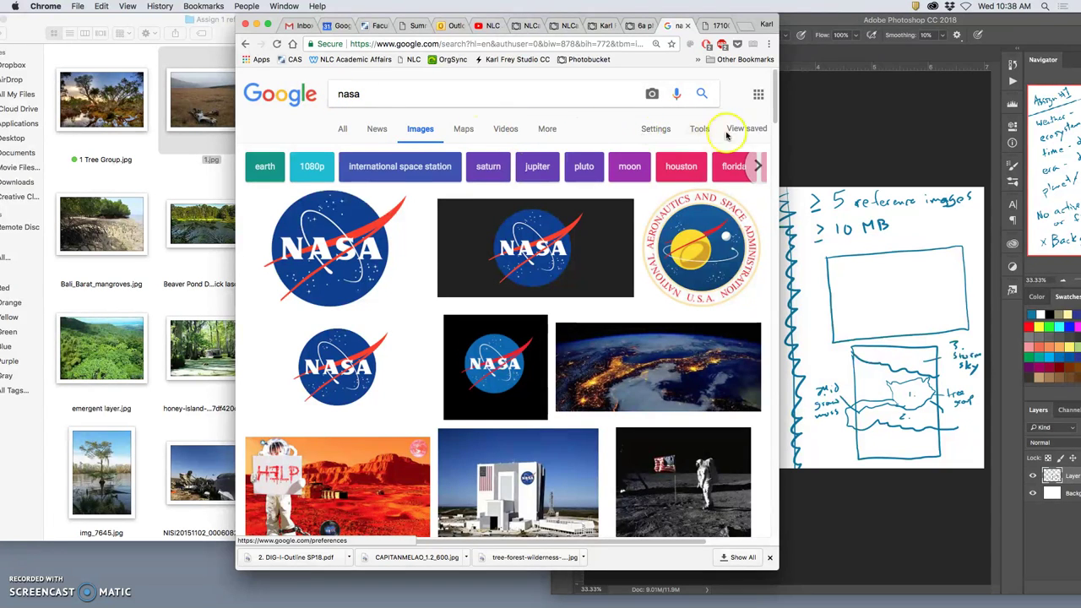
Filter results to Larger than 10 MP and search for 'nasa hubble'.
{"action": "left_click", "coordinate": [699, 128]}
{"action": "left_click", "coordinate": [344, 156]}
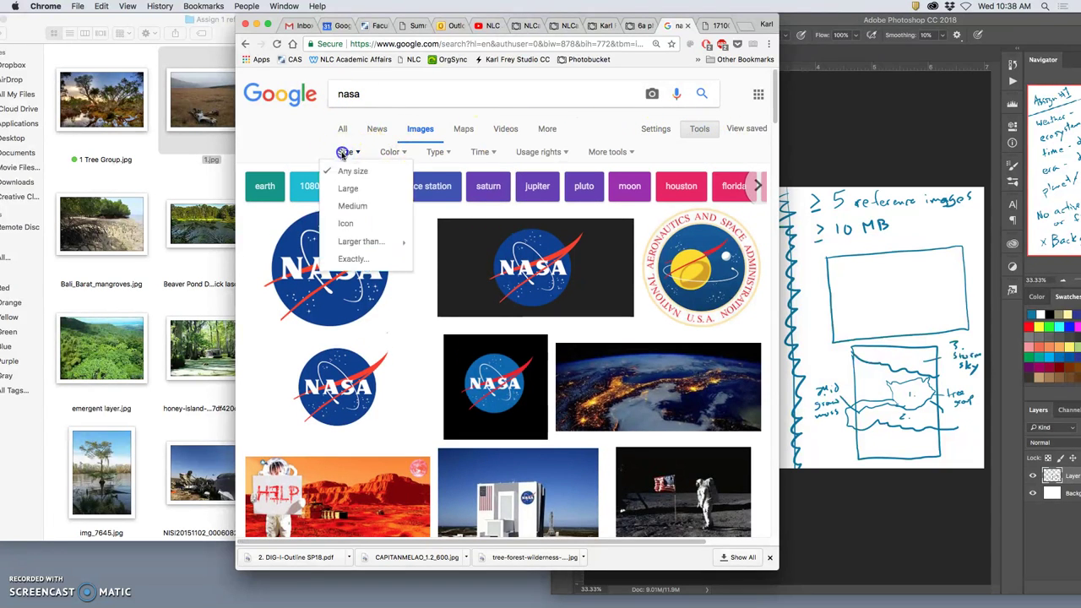
{"action": "scroll", "coordinate": [458, 254], "scroll_direction": "down", "scroll_amount": 5}
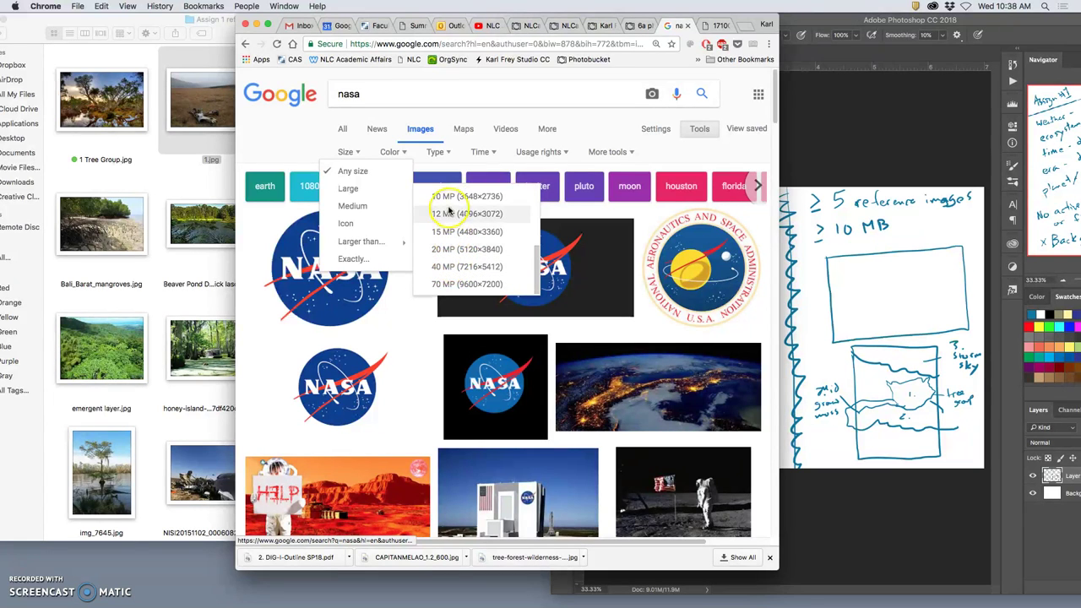
{"action": "left_click", "coordinate": [445, 208]}
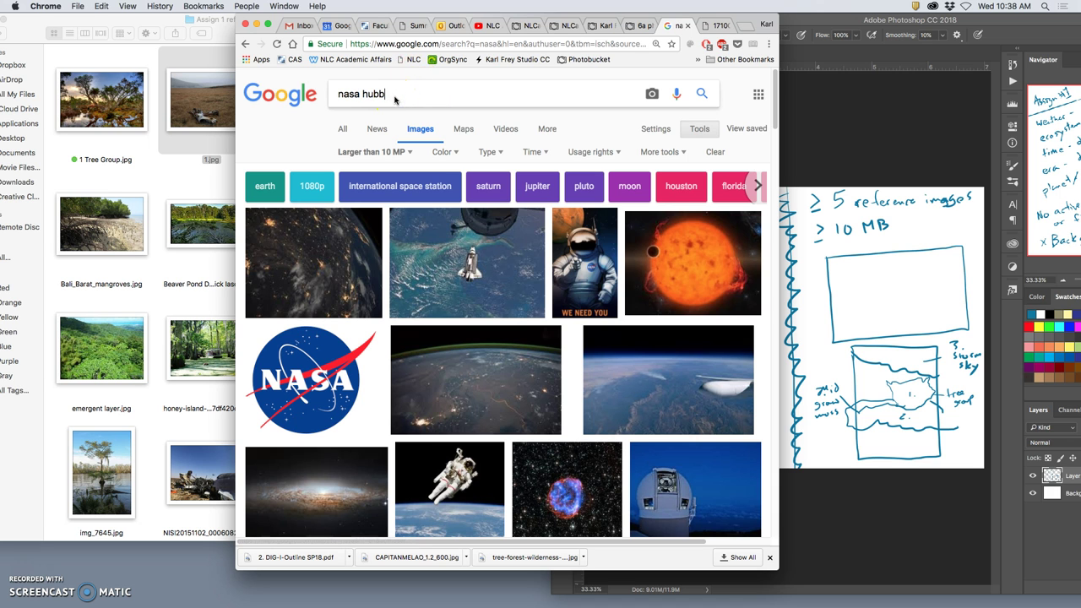
{"action": "key", "text": "Return"}
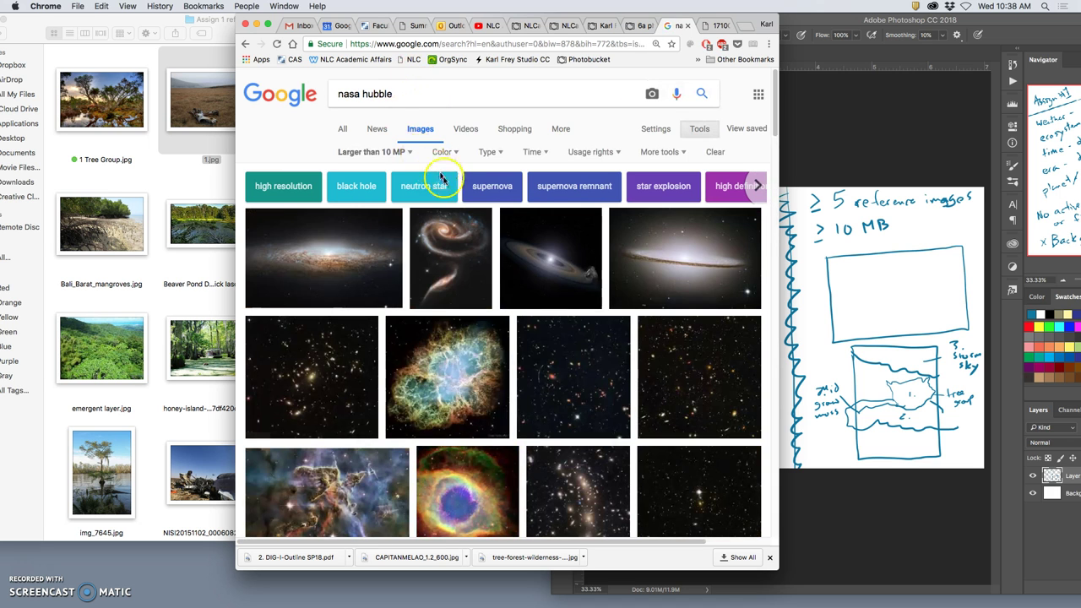
Scroll down the nasa hubble results to the 6000 × 2906 wallpapersfan.com nebula thumbnail.
{"action": "scroll", "coordinate": [436, 215], "scroll_direction": "down", "scroll_amount": 3}
{"action": "scroll", "coordinate": [437, 215], "scroll_direction": "down", "scroll_amount": 10}
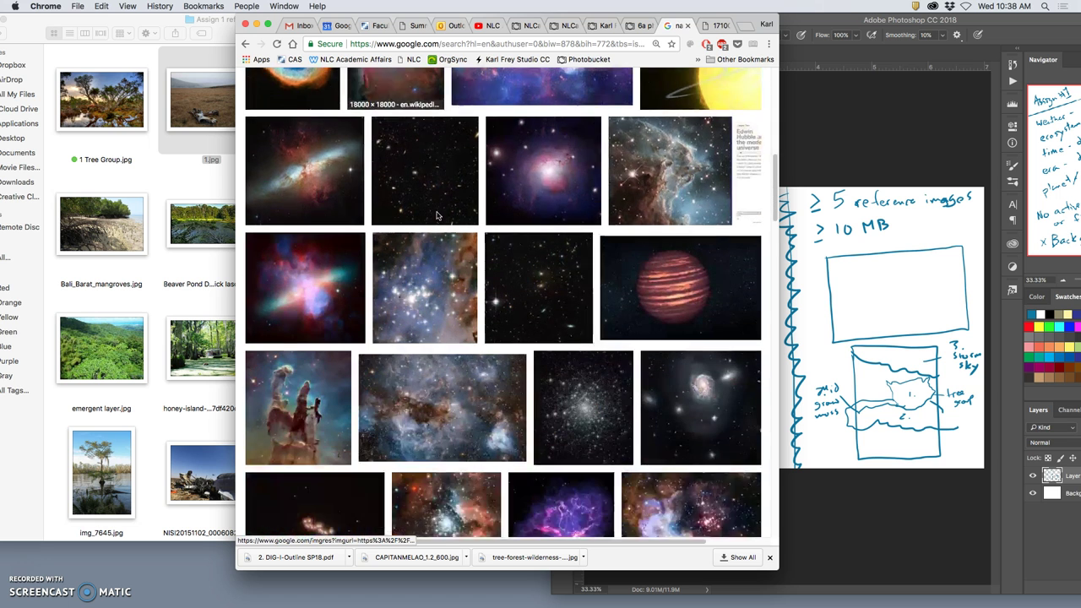
{"action": "scroll", "coordinate": [436, 215], "scroll_direction": "up", "scroll_amount": 5}
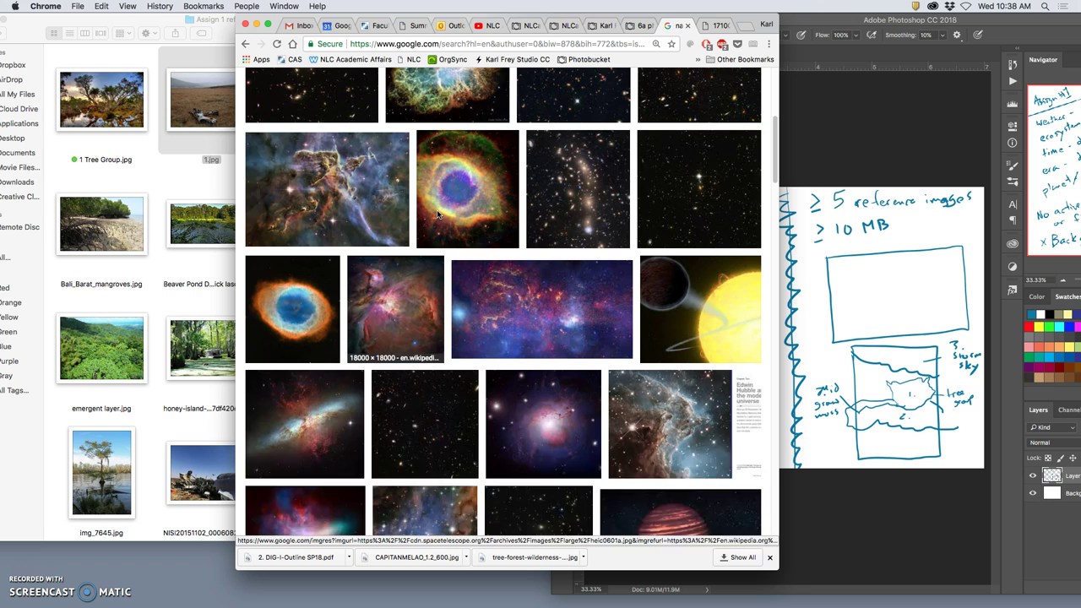
{"action": "scroll", "coordinate": [437, 216], "scroll_direction": "up", "scroll_amount": 3}
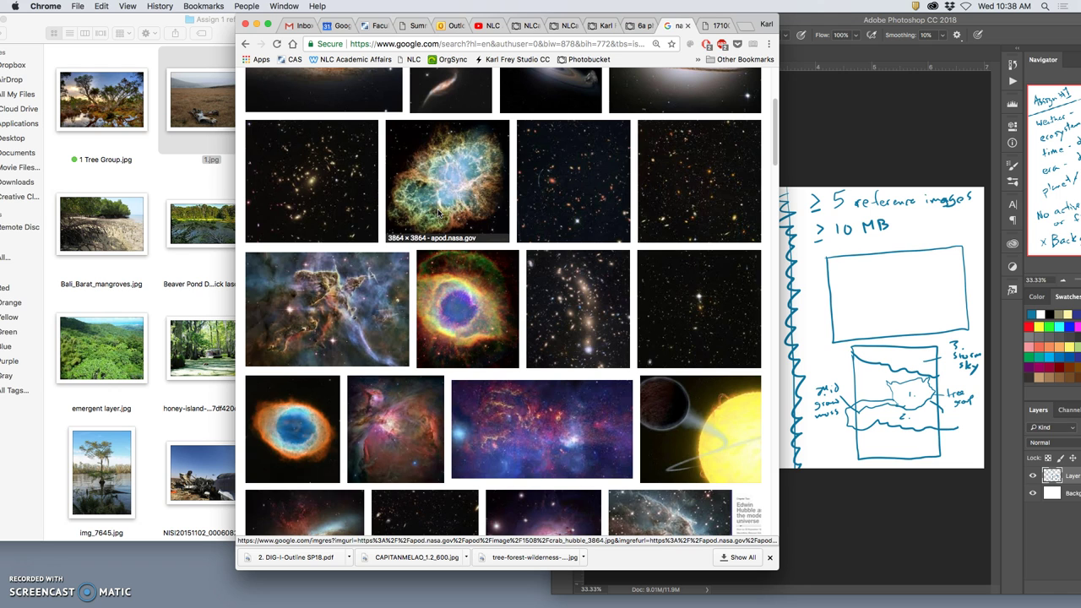
{"action": "scroll", "coordinate": [437, 214], "scroll_direction": "up", "scroll_amount": 3}
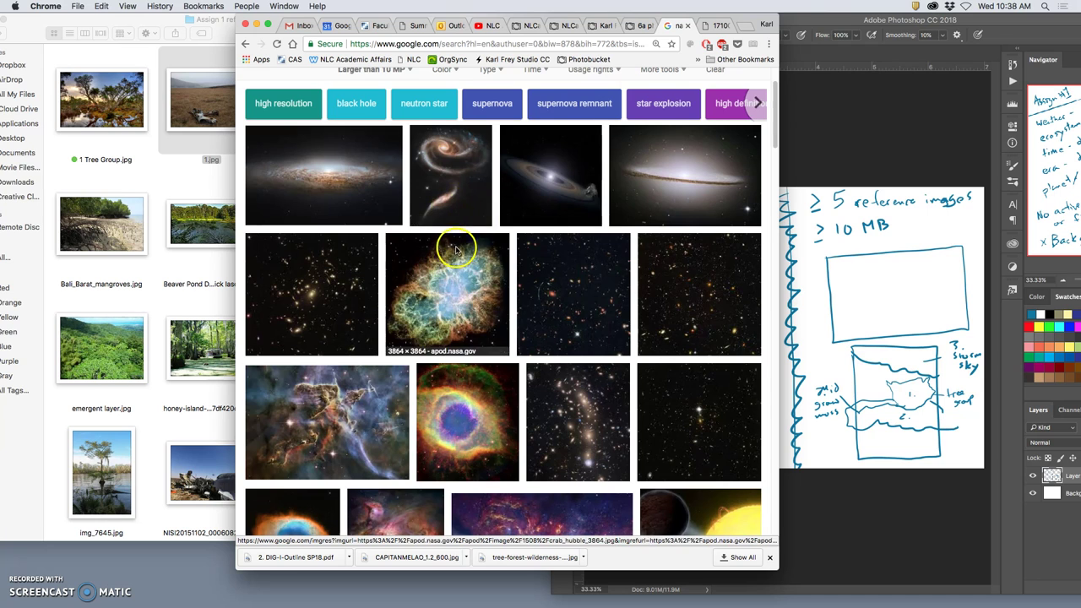
{"action": "scroll", "coordinate": [456, 245], "scroll_direction": "down", "scroll_amount": 5}
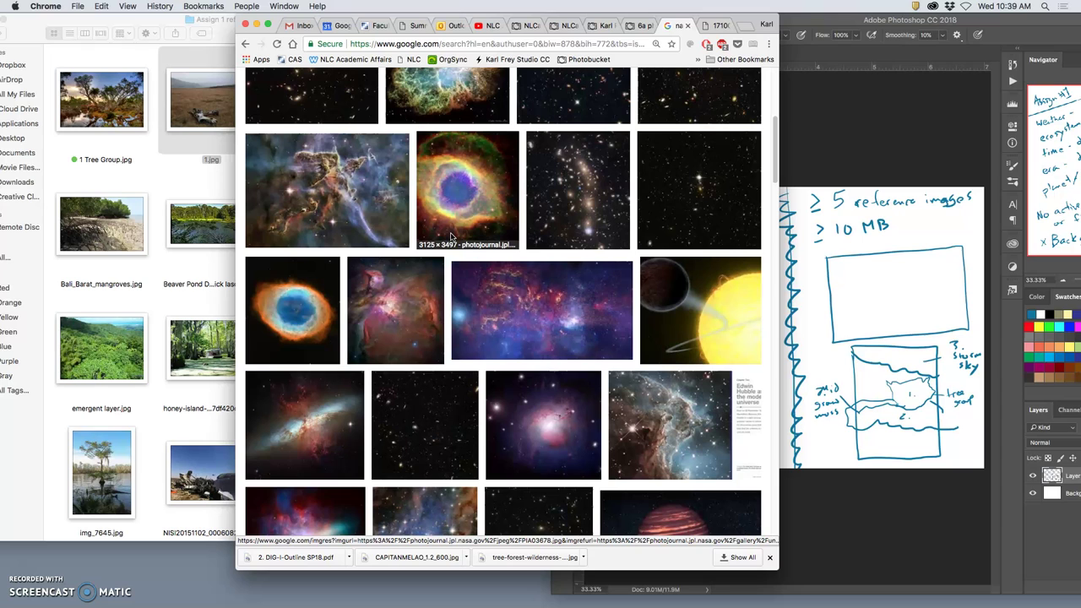
{"action": "scroll", "coordinate": [450, 237], "scroll_direction": "down", "scroll_amount": 5}
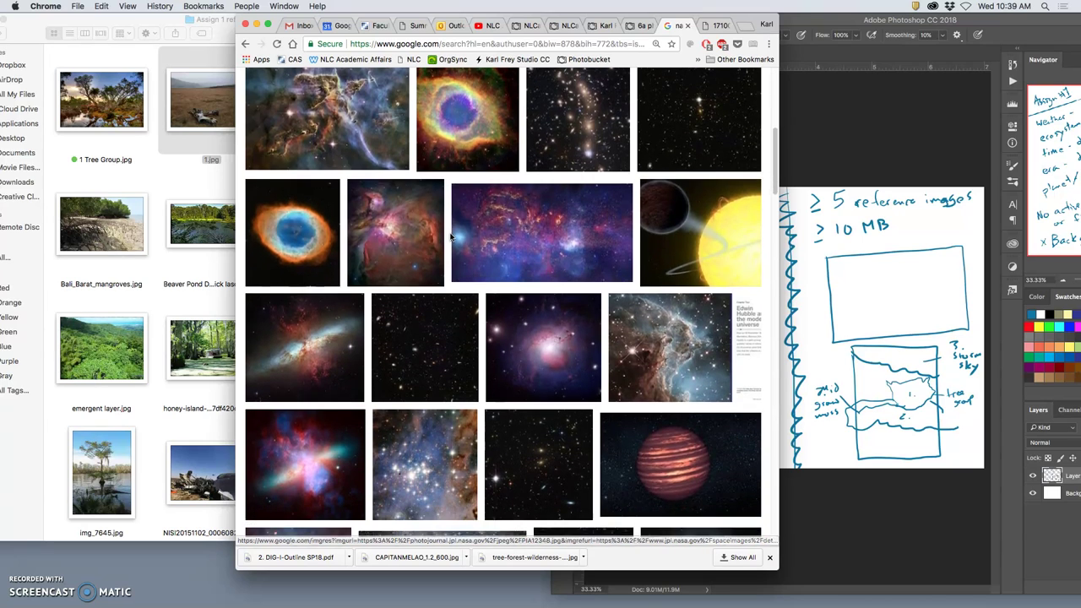
{"action": "scroll", "coordinate": [452, 237], "scroll_direction": "down", "scroll_amount": 15}
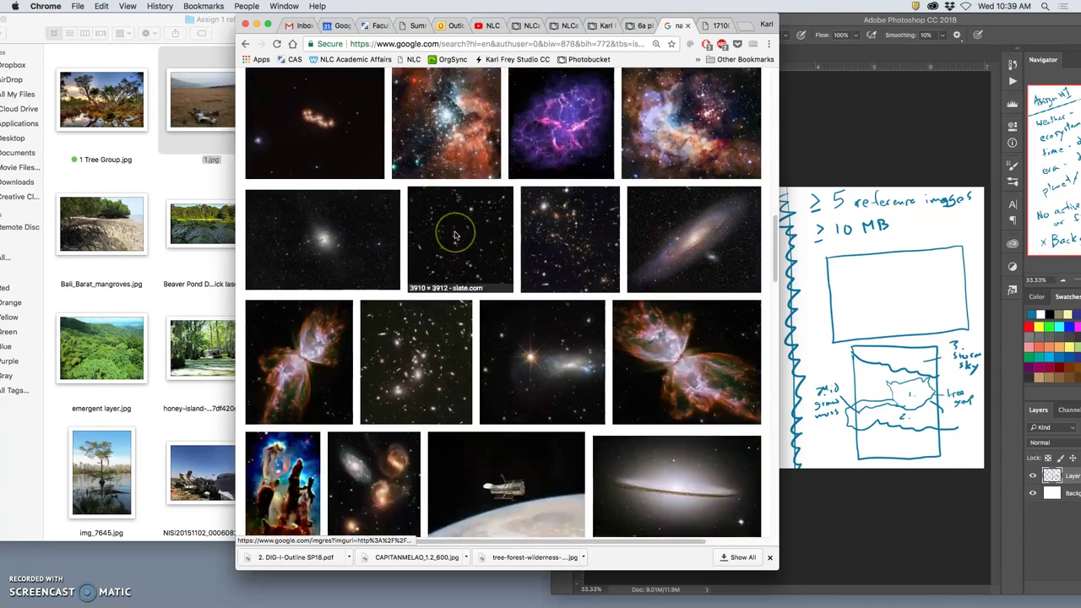
{"action": "scroll", "coordinate": [455, 236], "scroll_direction": "down", "scroll_amount": 15}
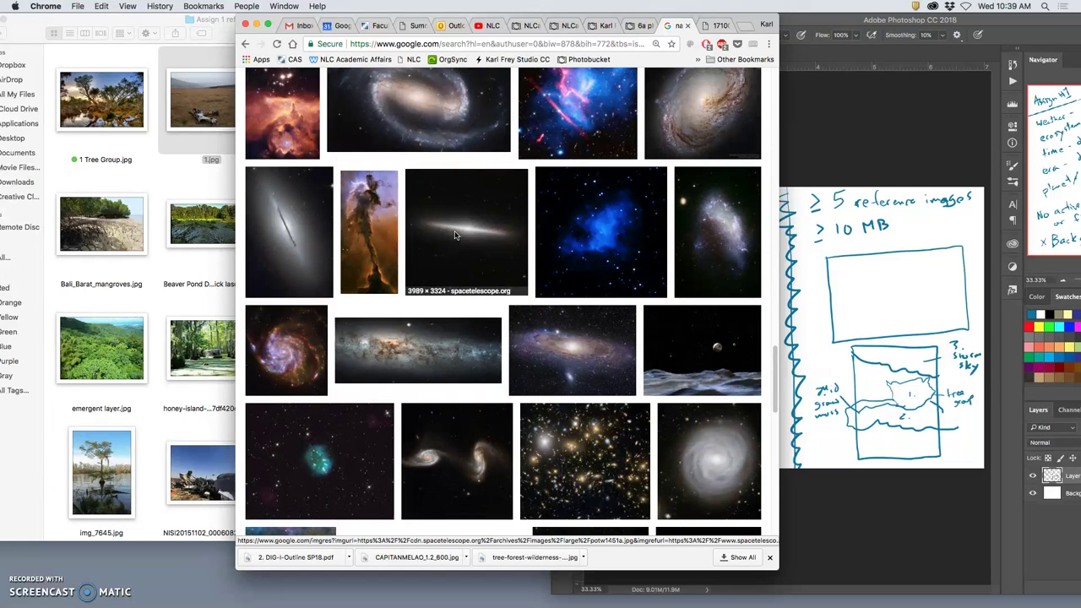
{"action": "scroll", "coordinate": [454, 235], "scroll_direction": "down", "scroll_amount": 15}
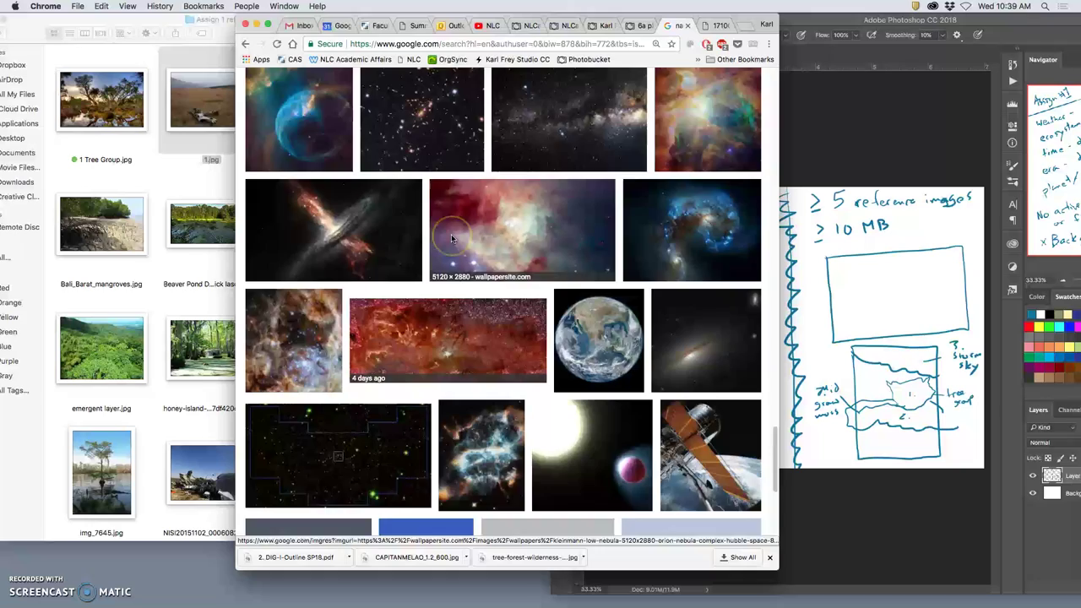
{"action": "scroll", "coordinate": [451, 239], "scroll_direction": "down", "scroll_amount": 15}
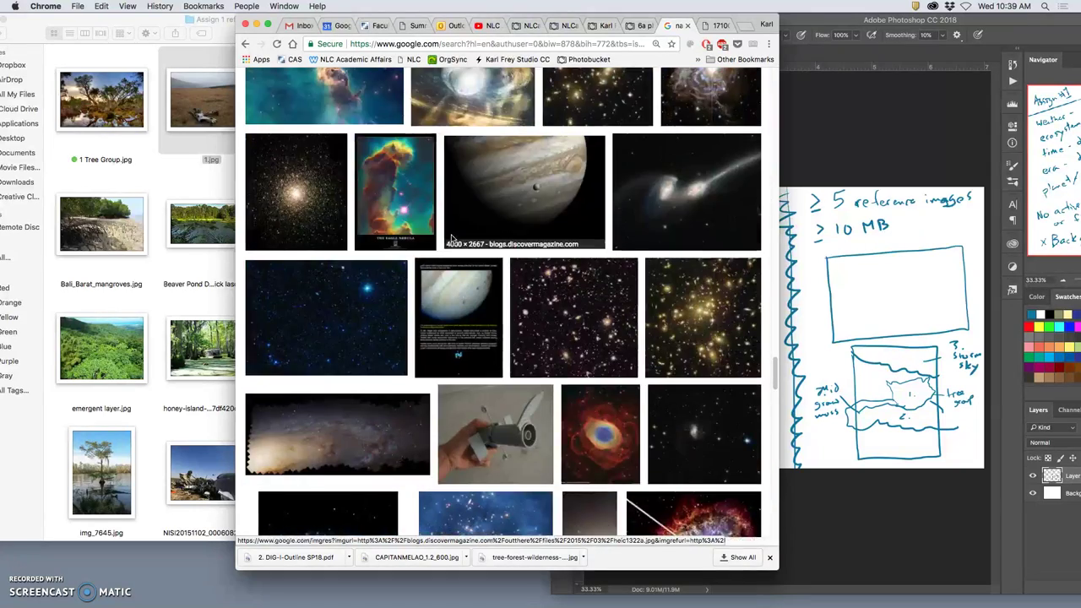
{"action": "scroll", "coordinate": [450, 239], "scroll_direction": "down", "scroll_amount": 10}
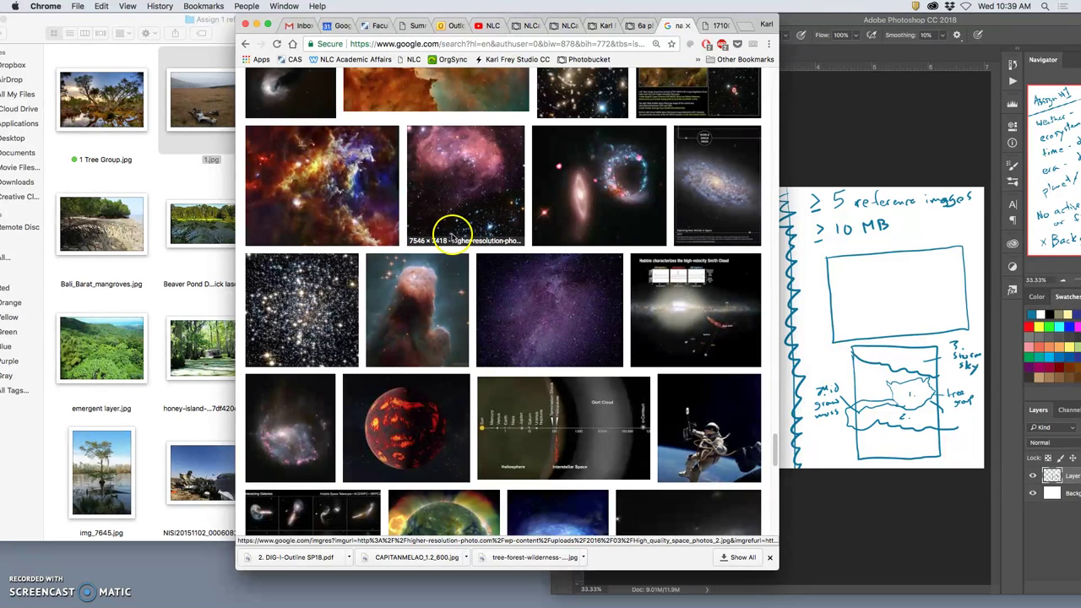
{"action": "scroll", "coordinate": [451, 239], "scroll_direction": "down", "scroll_amount": 5}
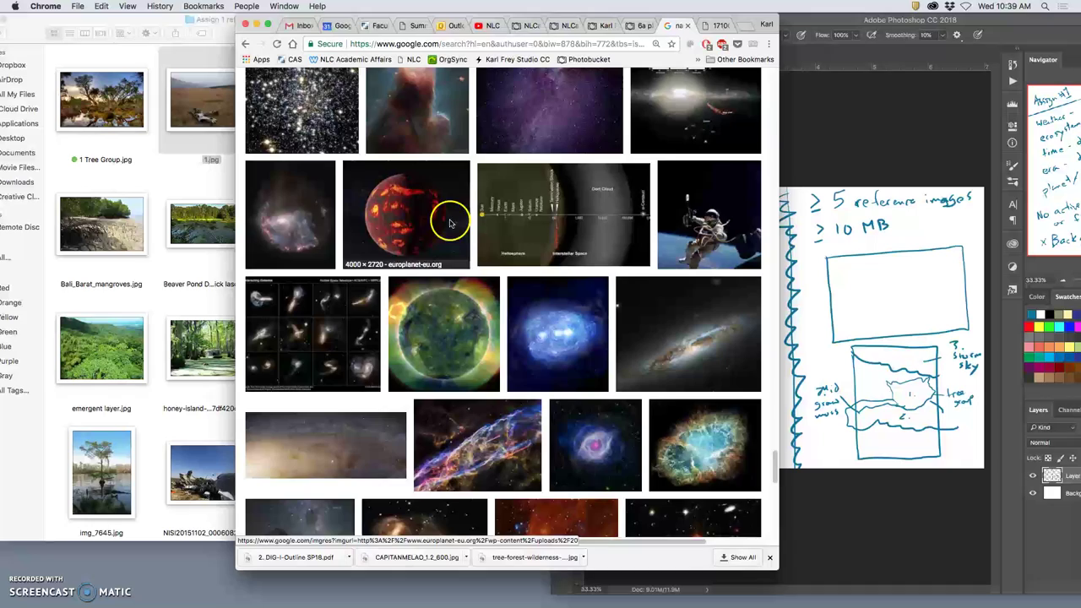
{"action": "scroll", "coordinate": [450, 223], "scroll_direction": "down", "scroll_amount": 6}
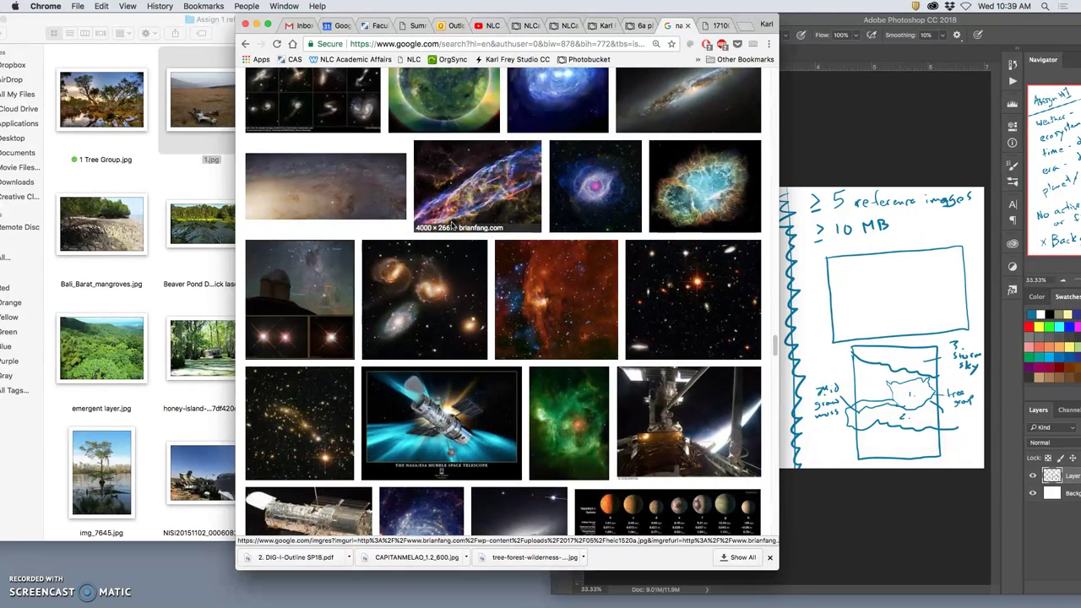
{"action": "scroll", "coordinate": [452, 224], "scroll_direction": "down", "scroll_amount": 20}
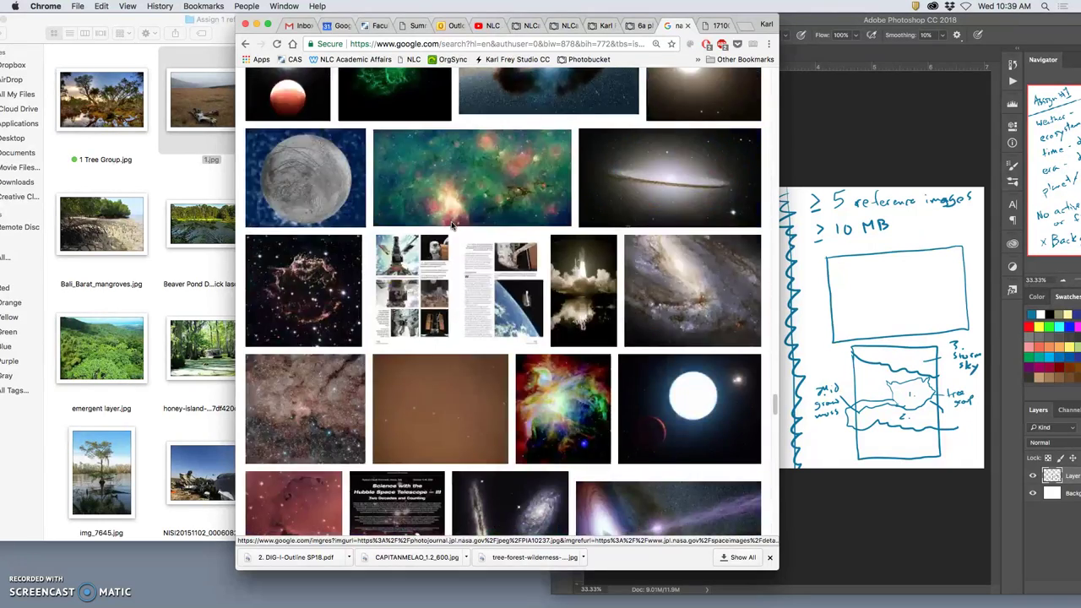
{"action": "scroll", "coordinate": [452, 225], "scroll_direction": "down", "scroll_amount": 20}
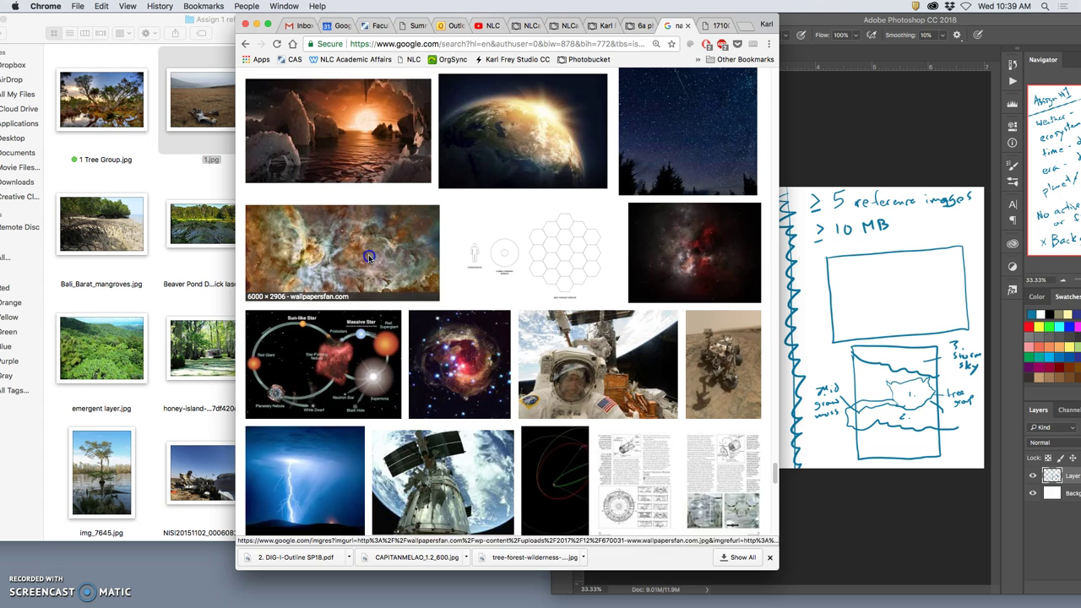
Open the wide nebula image at actual size, pan around it, and drag it into the reference folder.
{"action": "left_click", "coordinate": [368, 254]}
{"action": "left_click", "coordinate": [546, 297]}
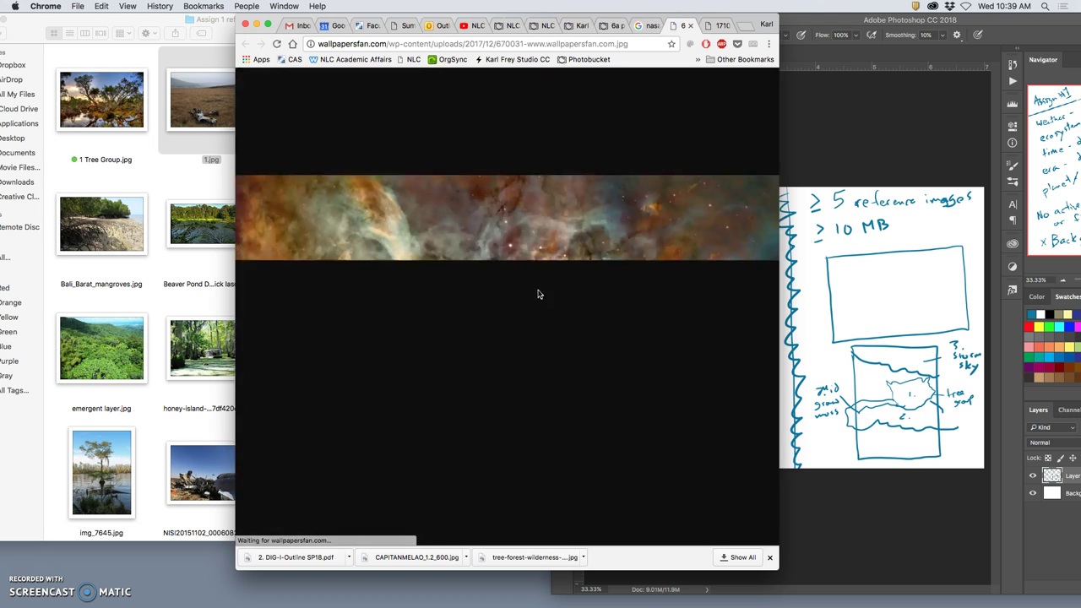
{"action": "left_click", "coordinate": [537, 287]}
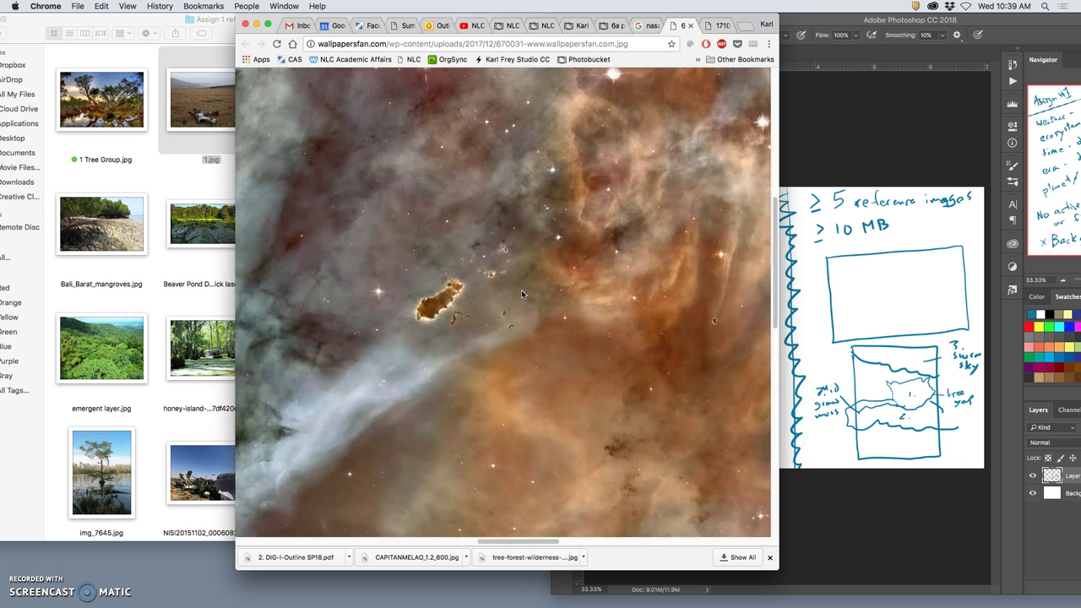
{"action": "scroll", "coordinate": [521, 290], "scroll_direction": "down", "scroll_amount": 10}
{"action": "scroll", "coordinate": [521, 293], "scroll_direction": "up", "scroll_amount": 10}
{"action": "scroll", "coordinate": [522, 292], "scroll_direction": "right", "scroll_amount": 5}
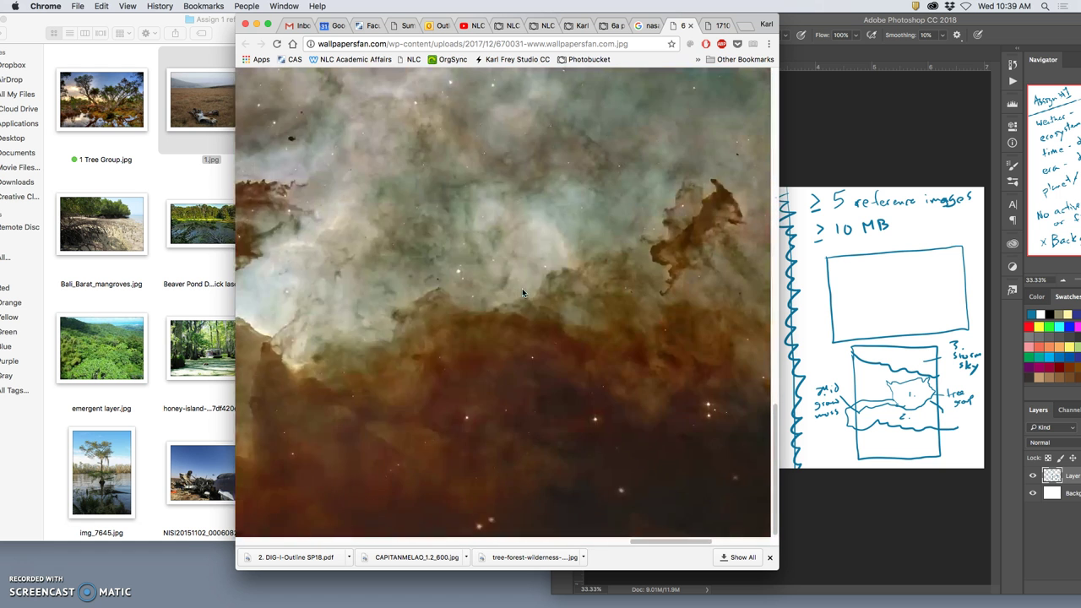
{"action": "scroll", "coordinate": [522, 292], "scroll_direction": "left", "scroll_amount": 10}
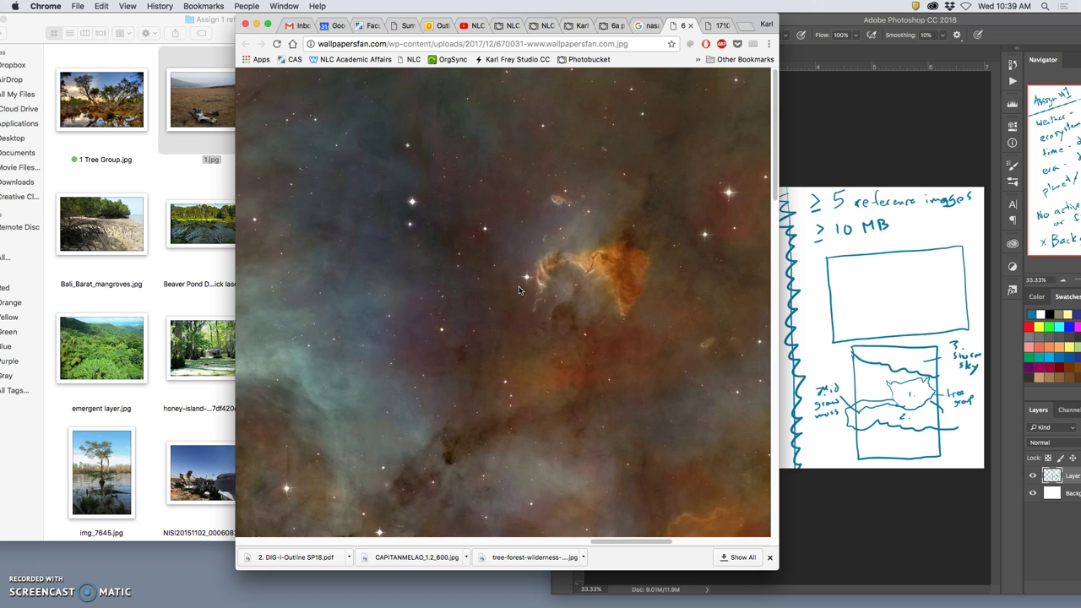
{"action": "scroll", "coordinate": [518, 289], "scroll_direction": "down", "scroll_amount": 10}
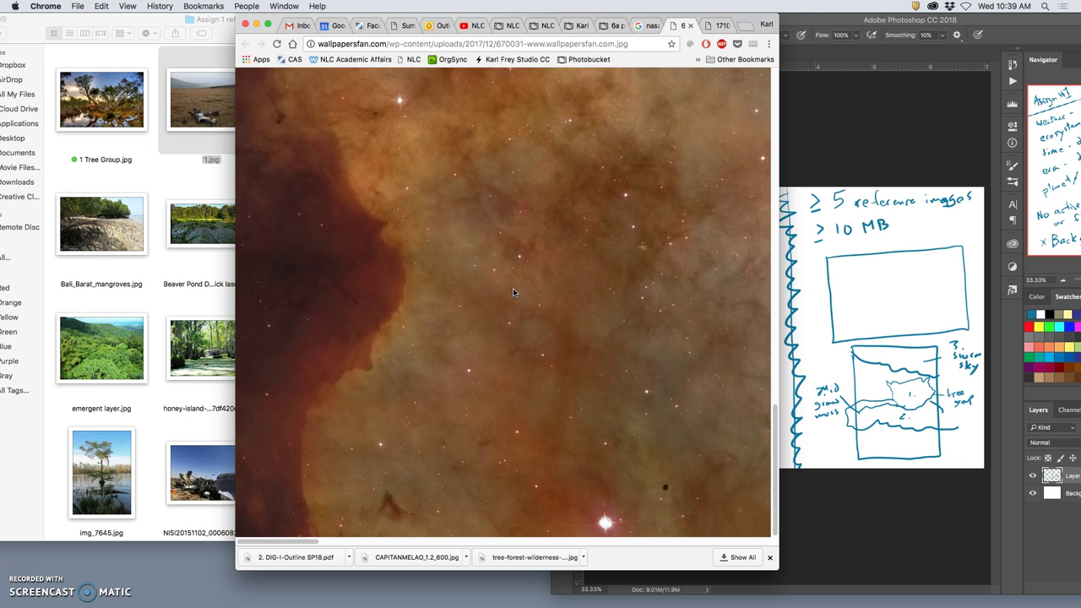
{"action": "left_click_drag", "start_coordinate": [513, 292], "coordinate": [167, 304]}
{"action": "left_click", "coordinate": [118, 242]}
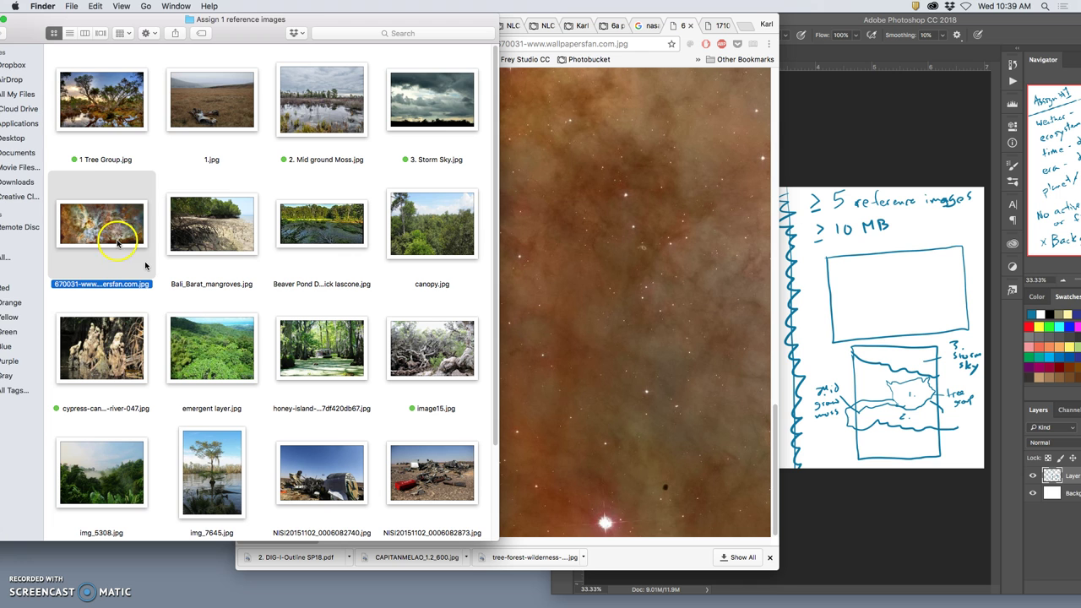
{"action": "double_click", "coordinate": [118, 239]}
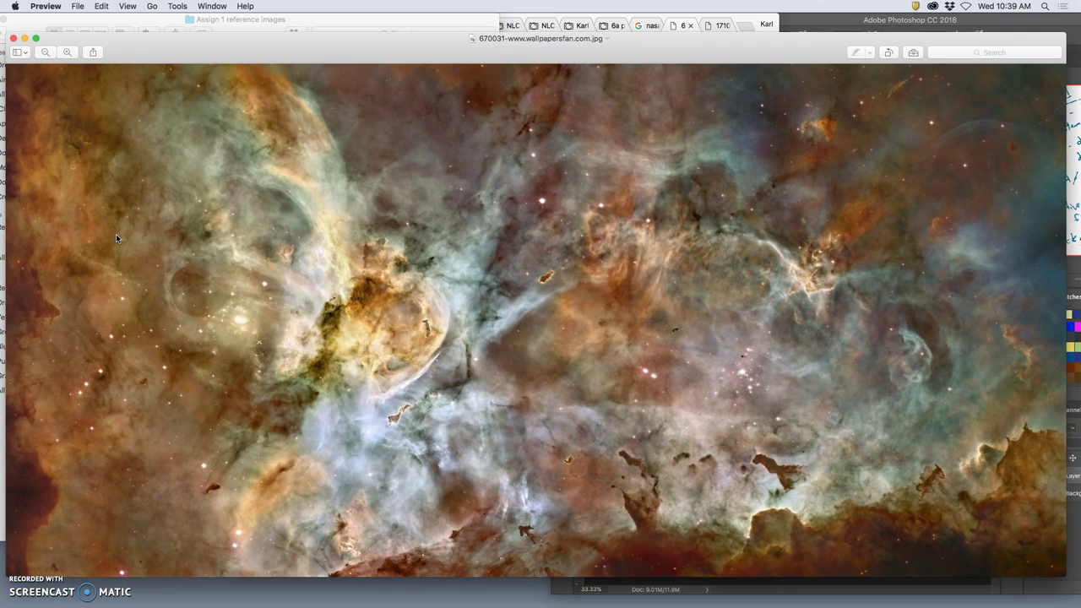
{"action": "left_click_drag", "start_coordinate": [115, 237], "coordinate": [265, 237]}
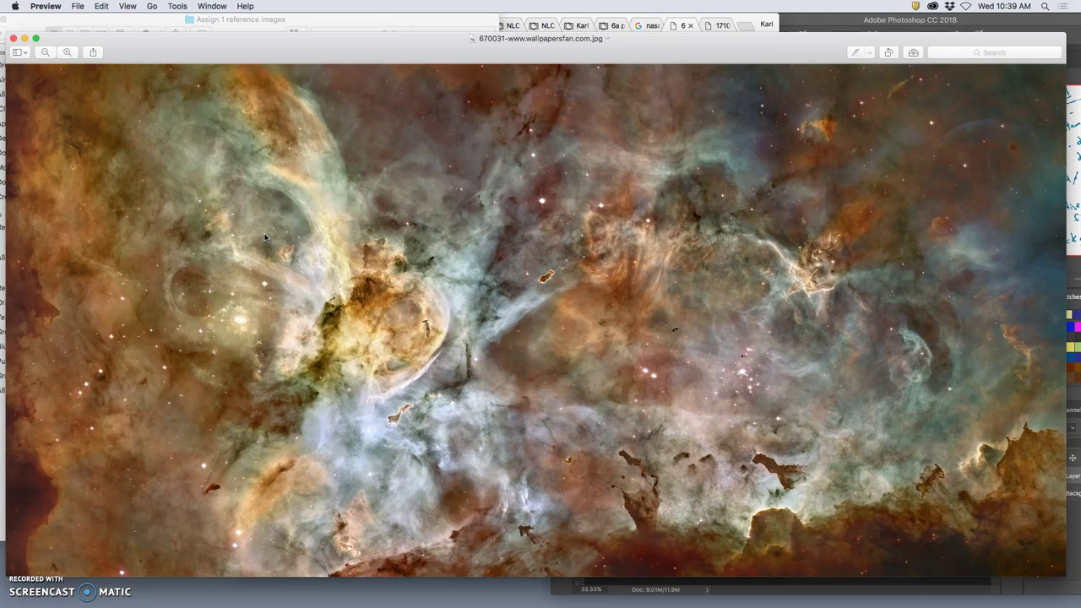
{"action": "left_click", "coordinate": [13, 39]}
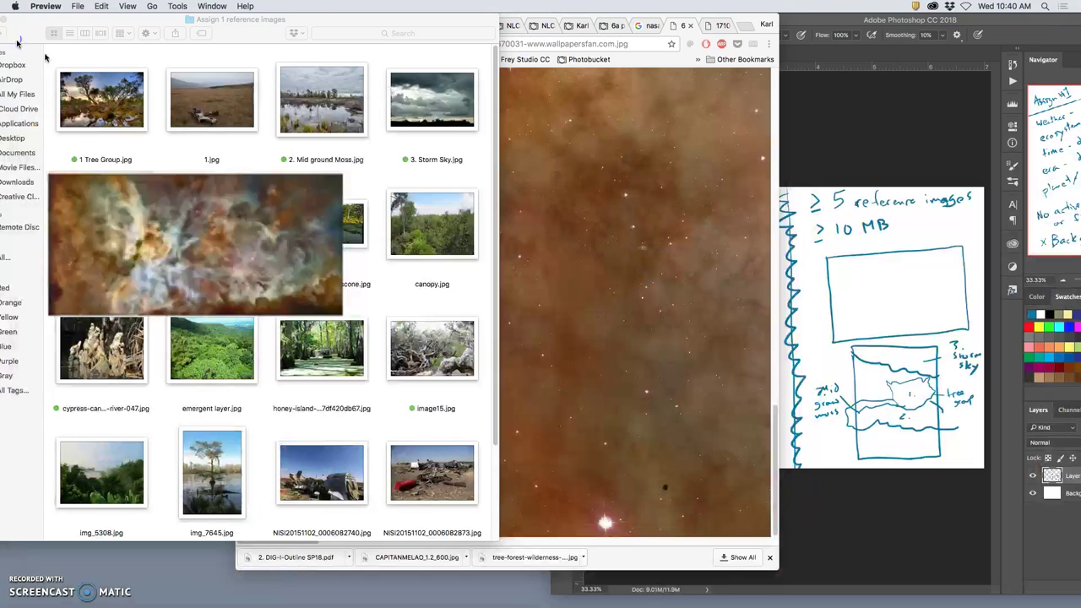
{"action": "left_click", "coordinate": [574, 160]}
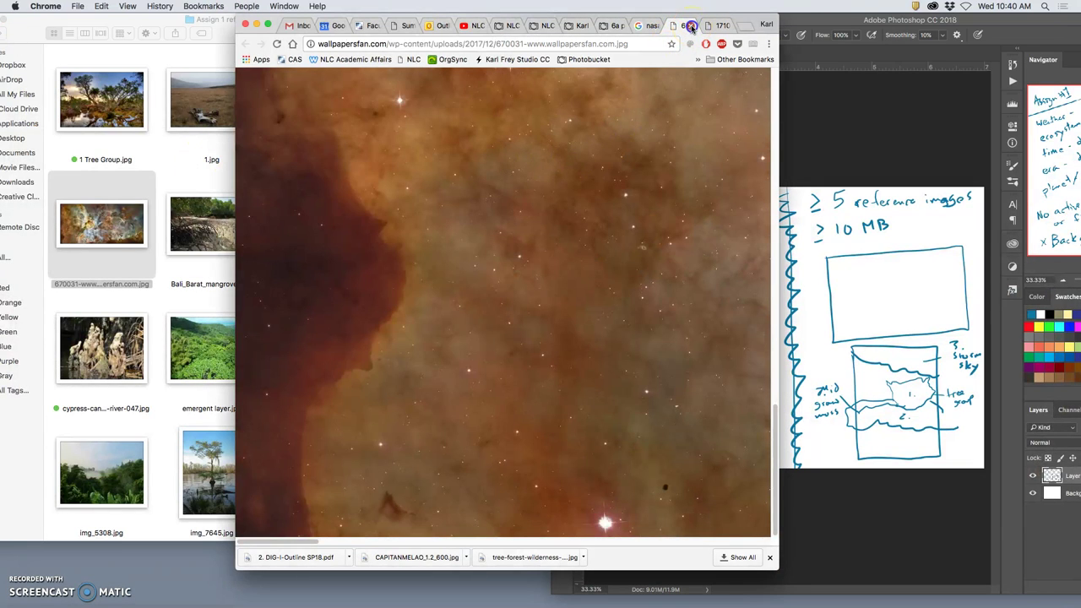
Close the nebula page and search Google Images for 'super moon'.
{"action": "left_click", "coordinate": [690, 26]}
{"action": "left_click", "coordinate": [787, 279]}
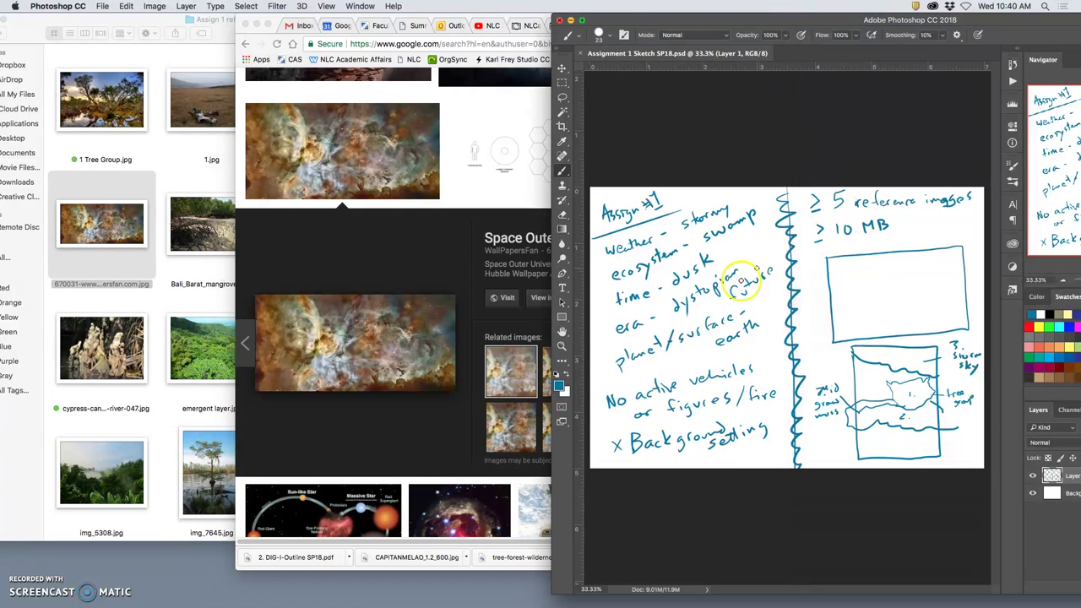
{"action": "left_click", "coordinate": [422, 217]}
{"action": "scroll", "coordinate": [530, 140], "scroll_direction": "up", "scroll_amount": 15}
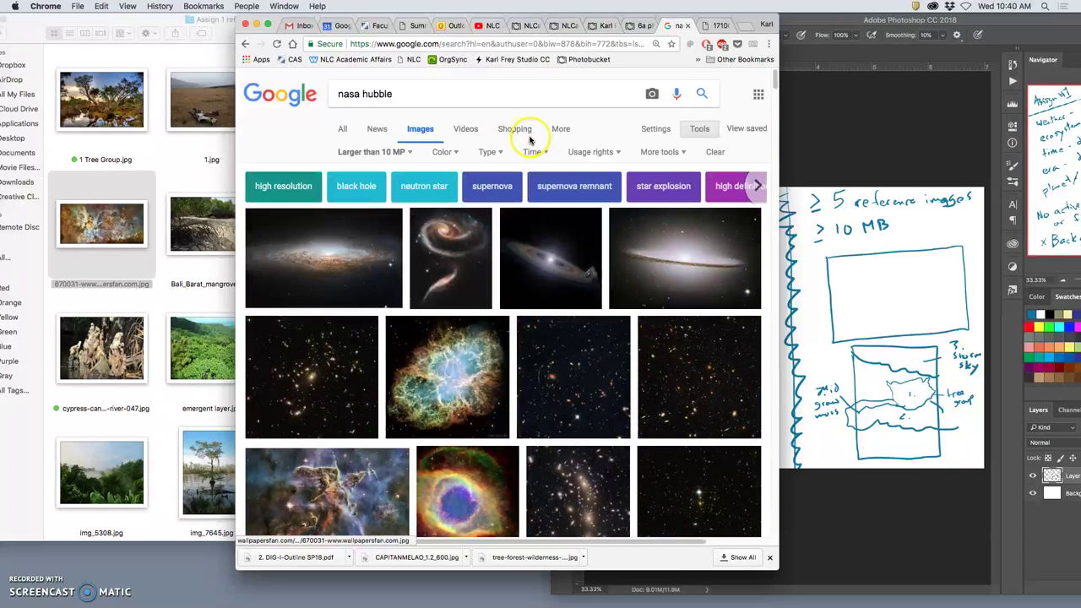
{"action": "left_click_drag", "start_coordinate": [400, 94], "coordinate": [294, 95]}
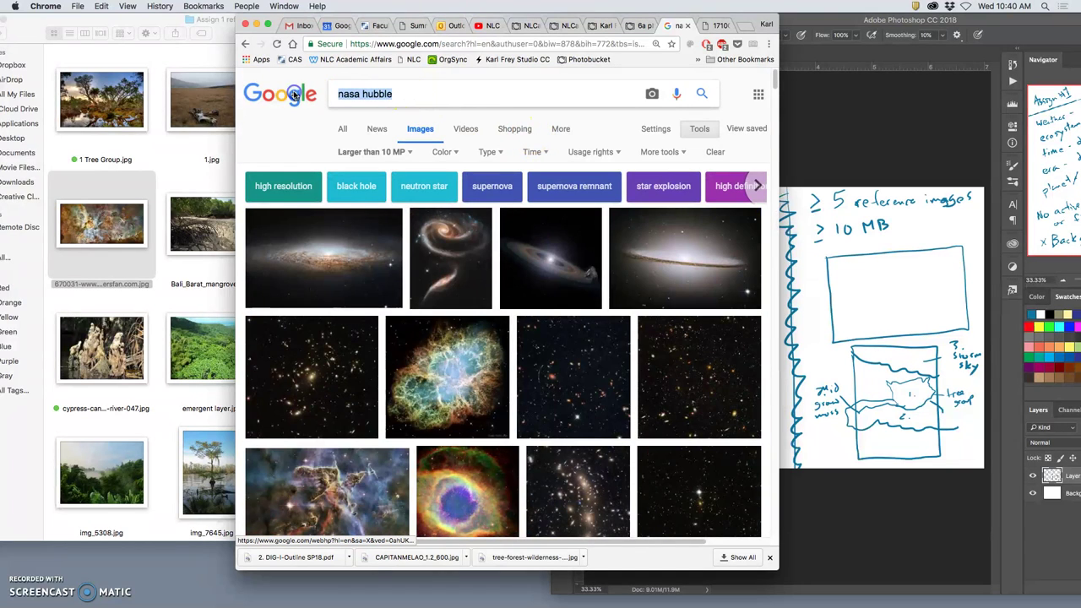
{"action": "type", "text": "super moon"}
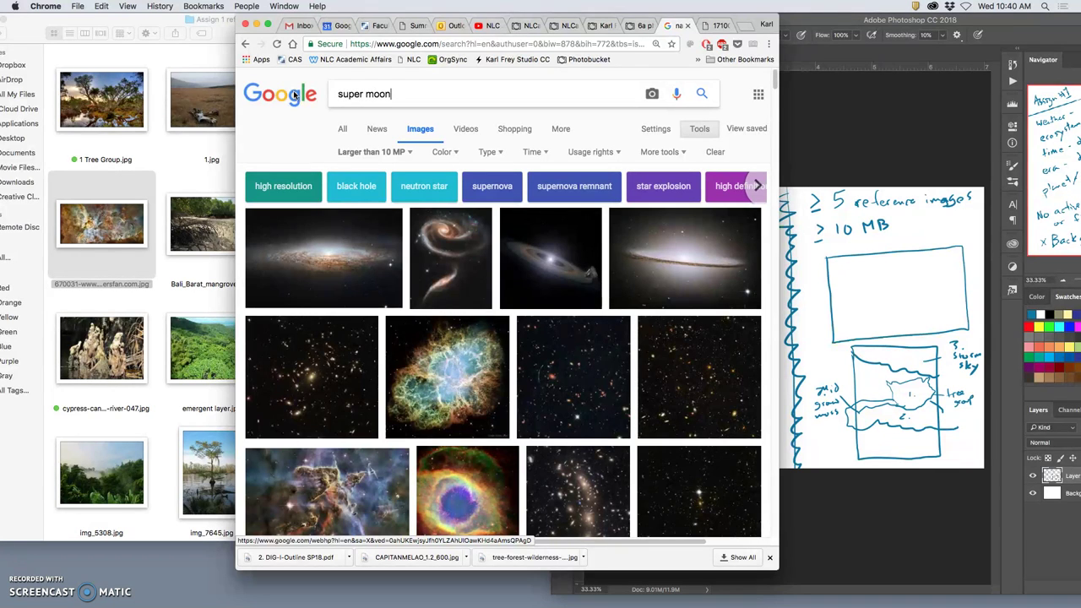
{"action": "key", "text": "Return"}
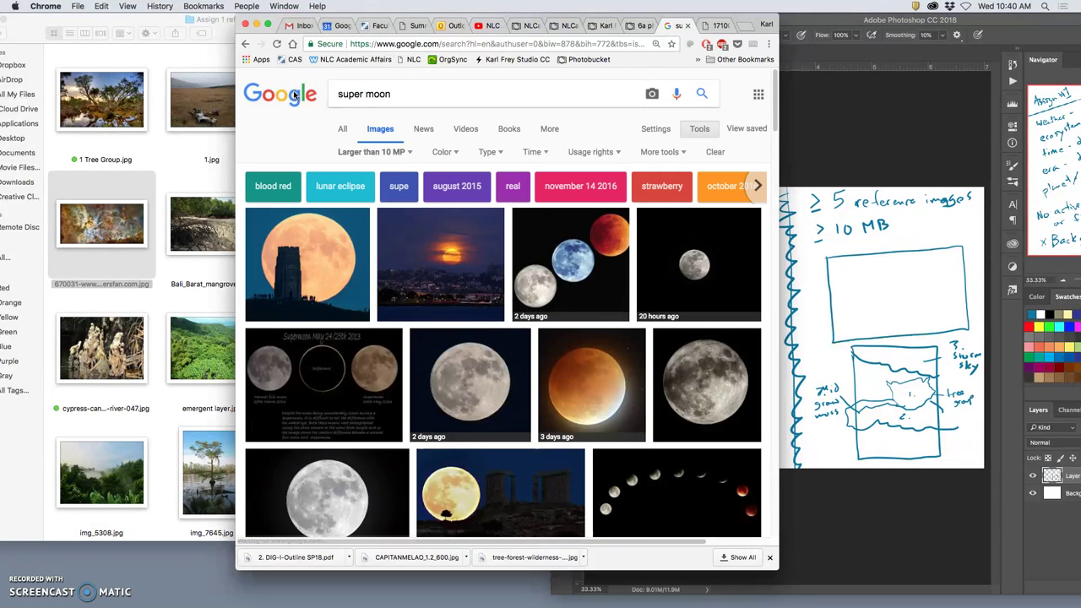
Scroll through the super moon results and preview a moon-over-building photo.
{"action": "scroll", "coordinate": [436, 269], "scroll_direction": "down", "scroll_amount": 10}
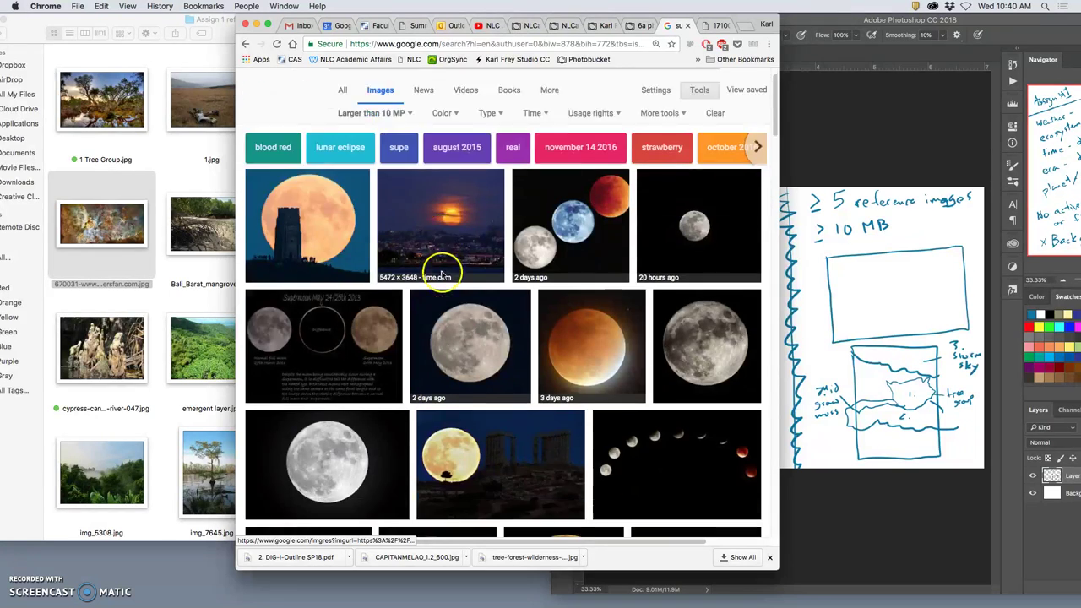
{"action": "scroll", "coordinate": [440, 274], "scroll_direction": "down", "scroll_amount": 5}
{"action": "scroll", "coordinate": [440, 274], "scroll_direction": "up", "scroll_amount": 6}
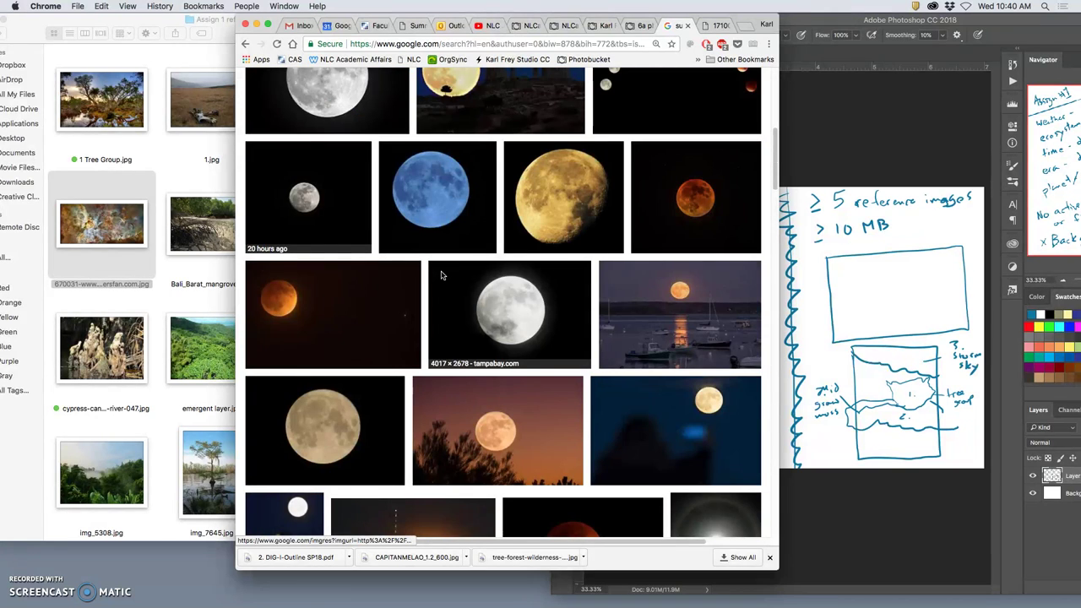
{"action": "scroll", "coordinate": [440, 275], "scroll_direction": "down", "scroll_amount": 1}
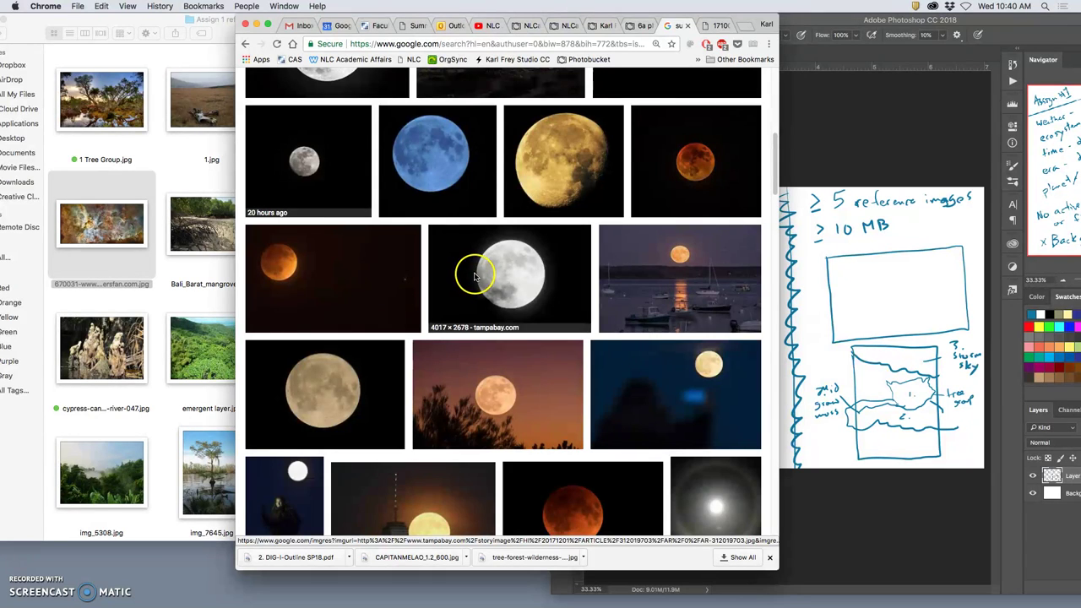
{"action": "scroll", "coordinate": [478, 274], "scroll_direction": "down", "scroll_amount": 1}
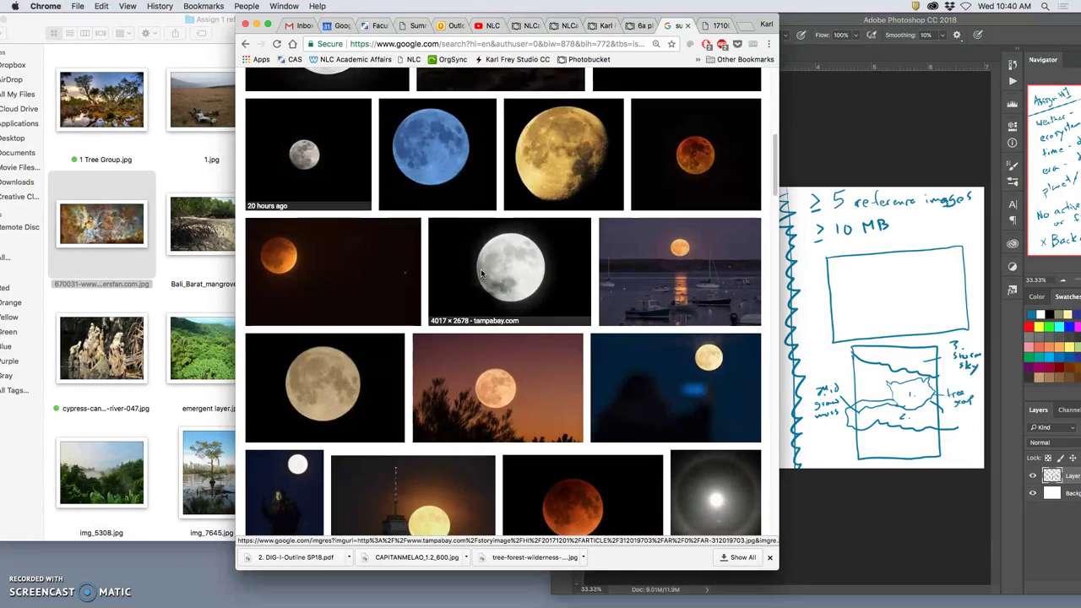
{"action": "scroll", "coordinate": [481, 274], "scroll_direction": "down", "scroll_amount": 6}
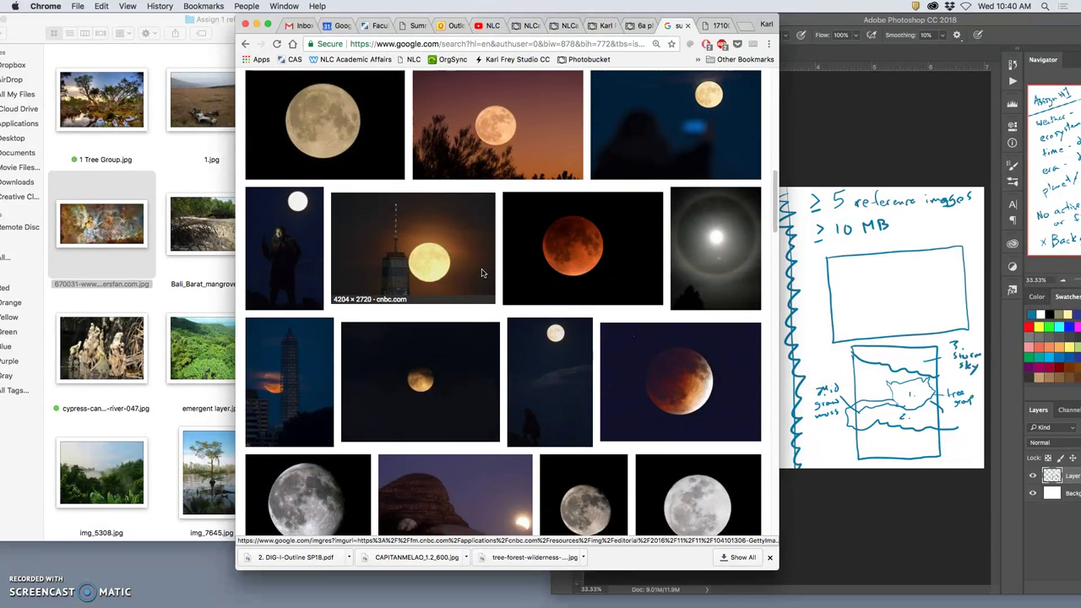
{"action": "scroll", "coordinate": [481, 273], "scroll_direction": "down", "scroll_amount": 3}
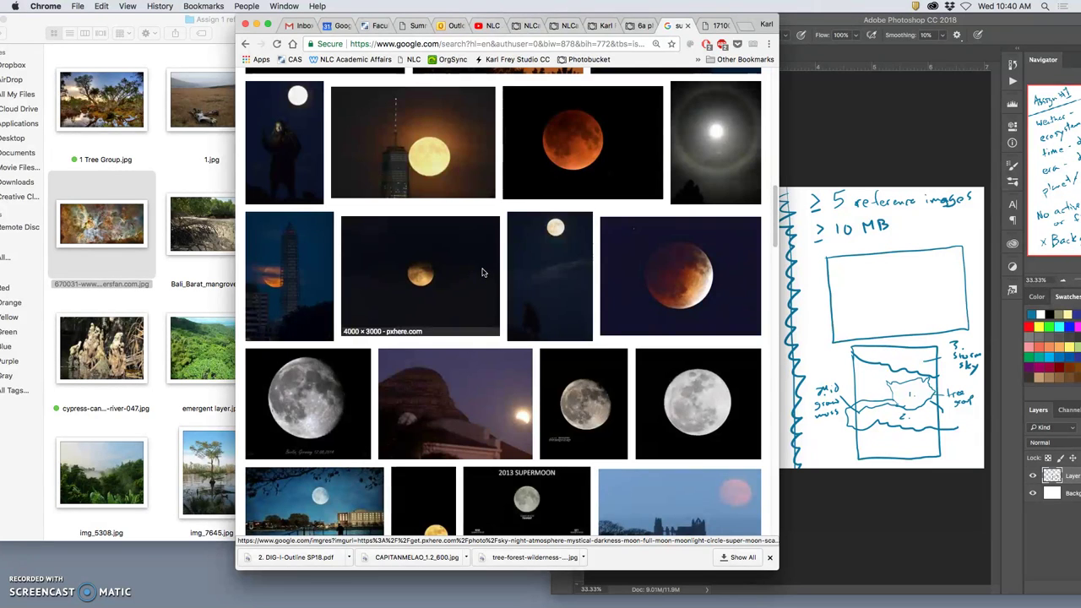
{"action": "scroll", "coordinate": [482, 272], "scroll_direction": "down", "scroll_amount": 4}
{"action": "left_click", "coordinate": [482, 308]}
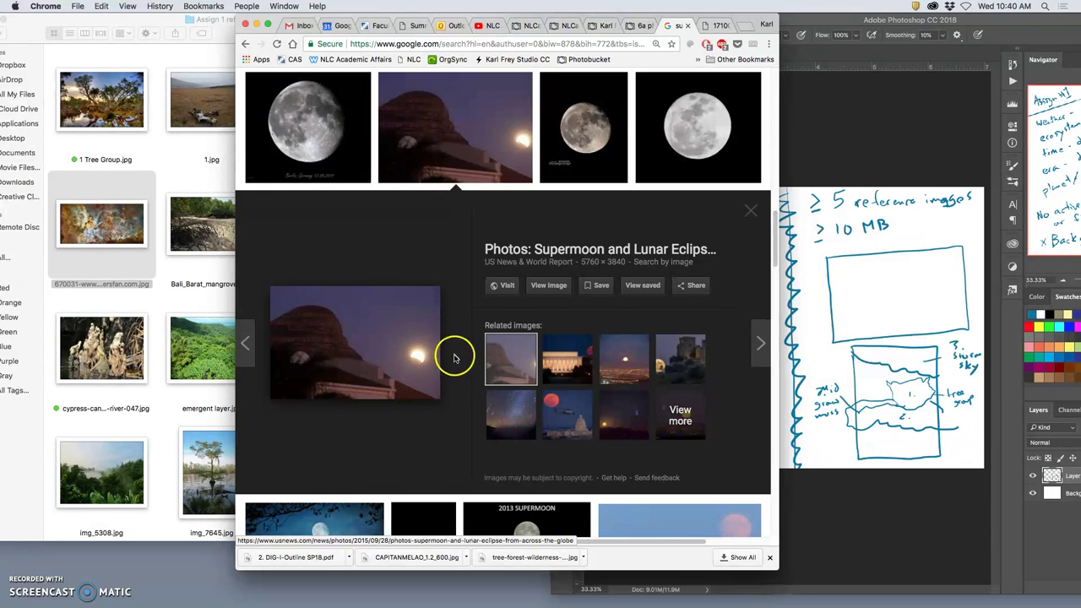
{"action": "key", "text": "super+Left"}
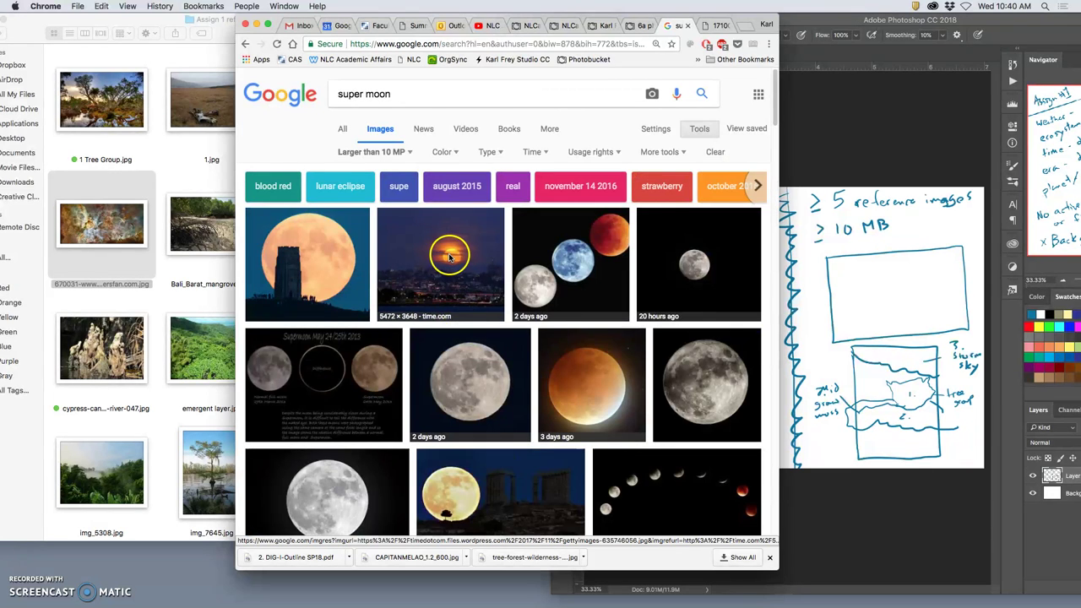
Open the time.com orange moon-over-skyline photo at full size, zoom out, and drag it into the folder.
{"action": "left_click", "coordinate": [450, 257]}
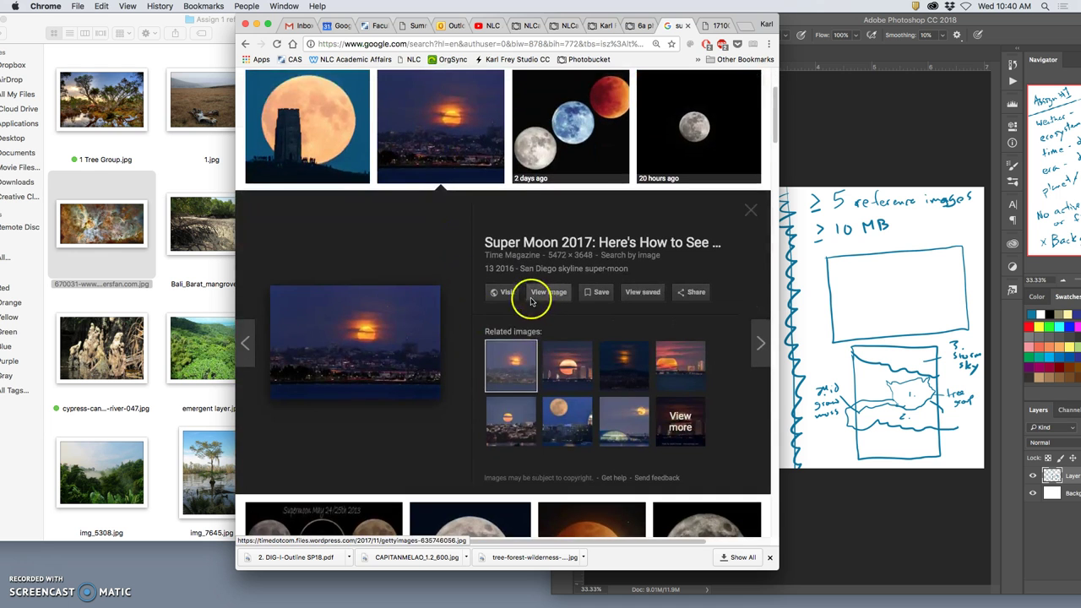
{"action": "left_click", "coordinate": [547, 293]}
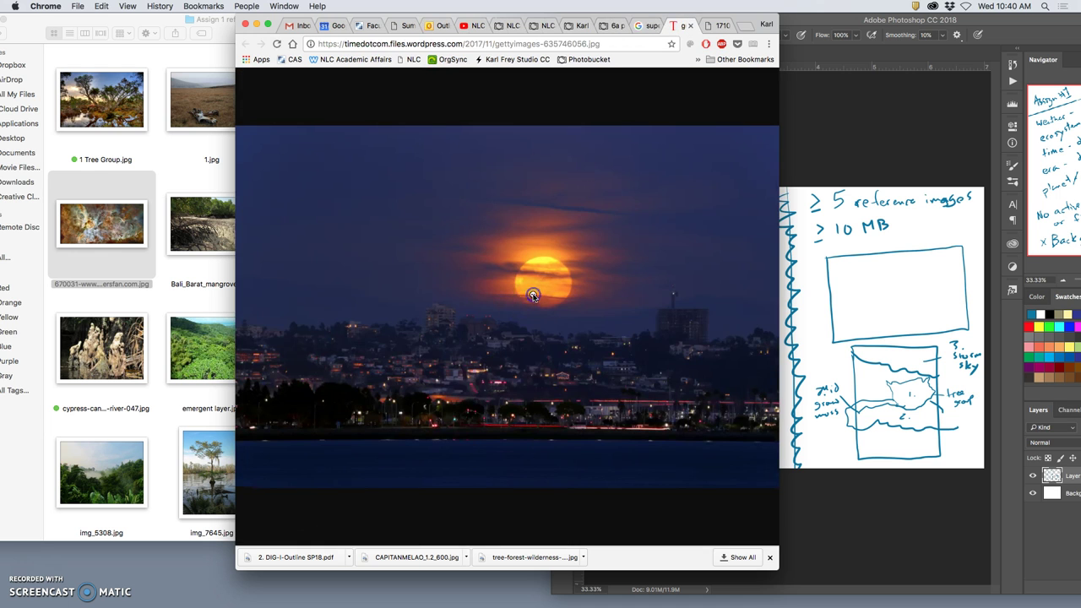
{"action": "left_click", "coordinate": [532, 295]}
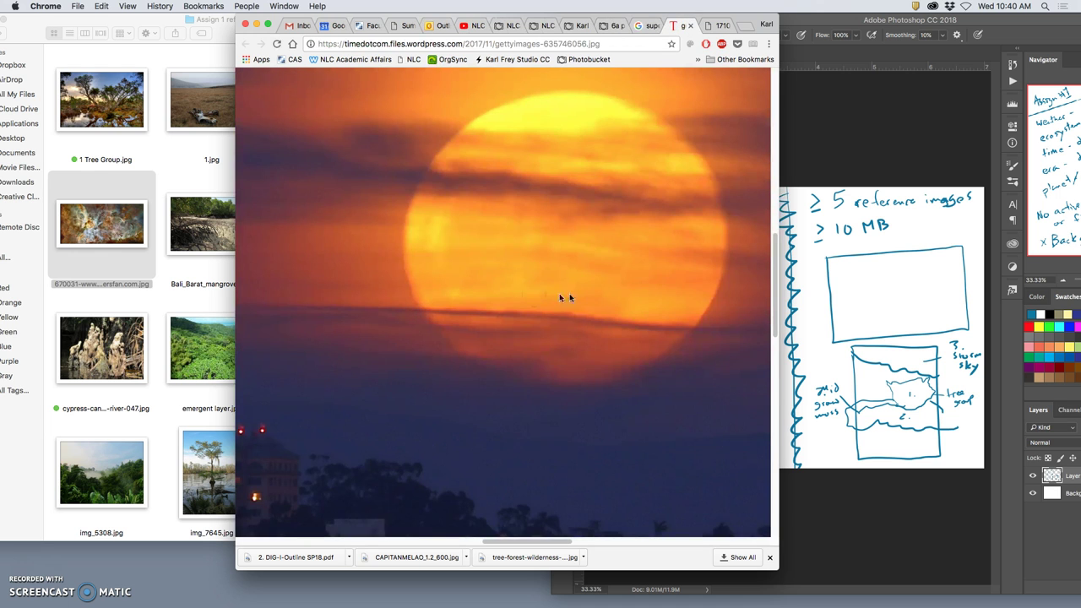
{"action": "left_click", "coordinate": [814, 259]}
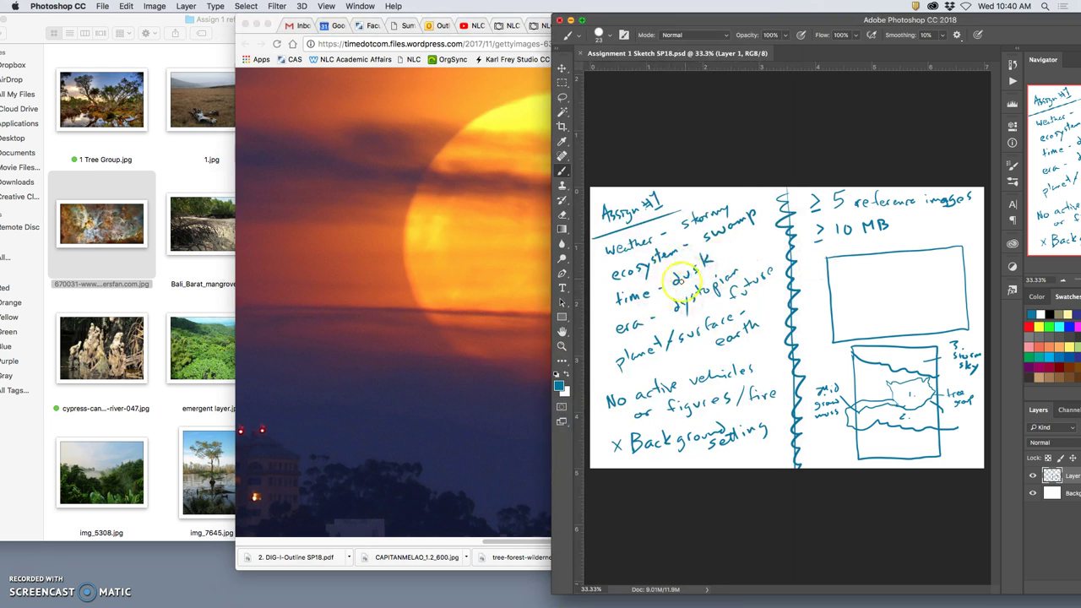
{"action": "left_click", "coordinate": [464, 264]}
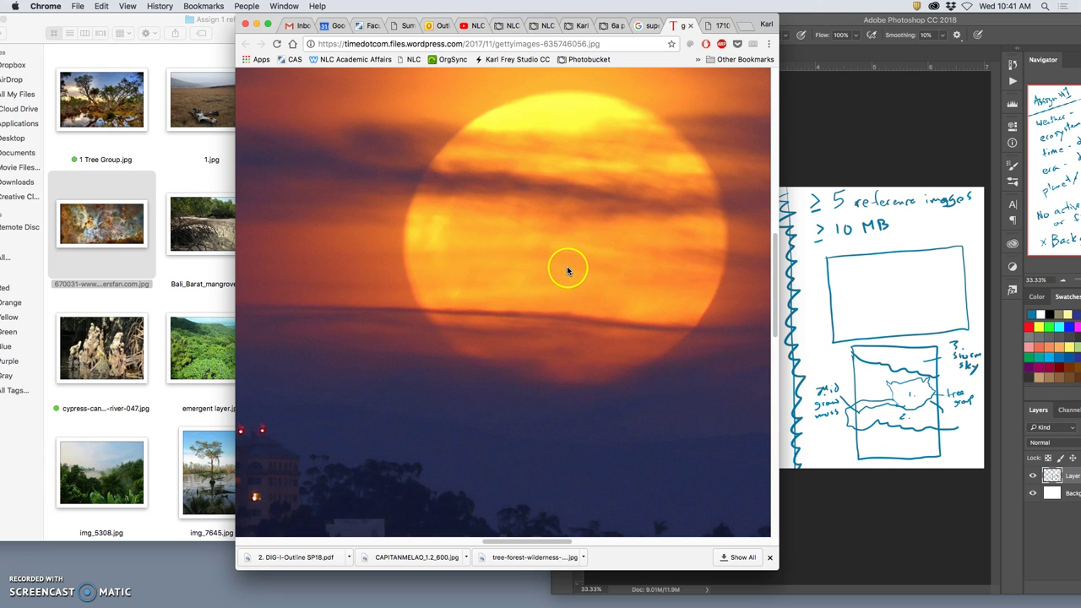
{"action": "key", "text": "super+minus"}
{"action": "key", "text": "super+minus"}
{"action": "key", "text": "super+minus"}
{"action": "key", "text": "super+minus"}
{"action": "key", "text": "super+minus"}
{"action": "key", "text": "super+minus"}
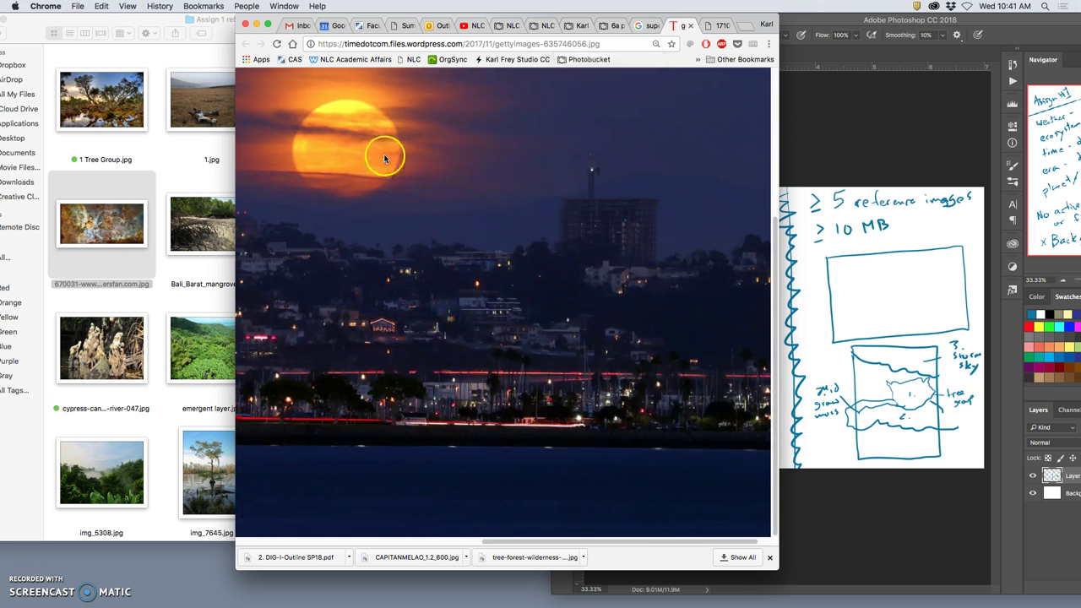
{"action": "left_click_drag", "start_coordinate": [249, 265], "coordinate": [209, 182]}
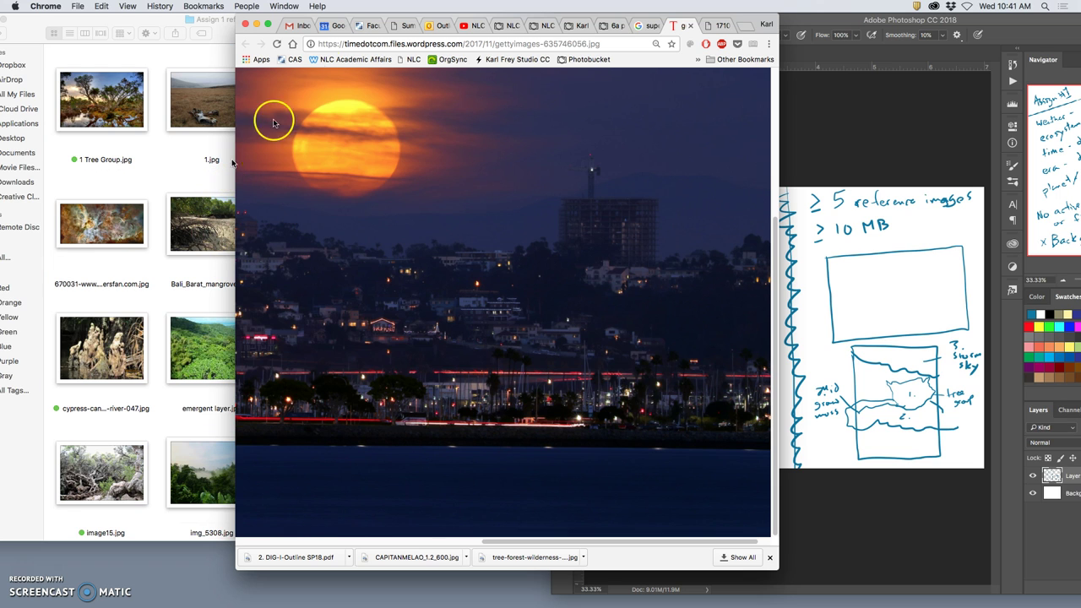
Minimize Chrome, enlarge the Finder window, and set its icon size to 160 × 160 in View Options.
{"action": "left_click", "coordinate": [257, 24]}
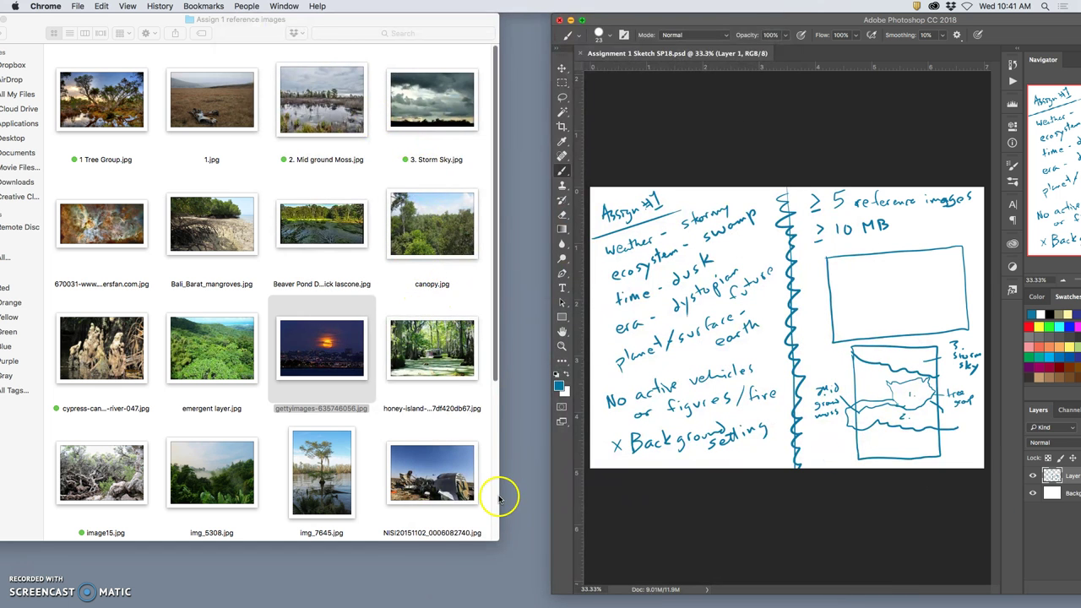
{"action": "left_click_drag", "start_coordinate": [500, 538], "coordinate": [551, 600]}
{"action": "left_click", "coordinate": [149, 33]}
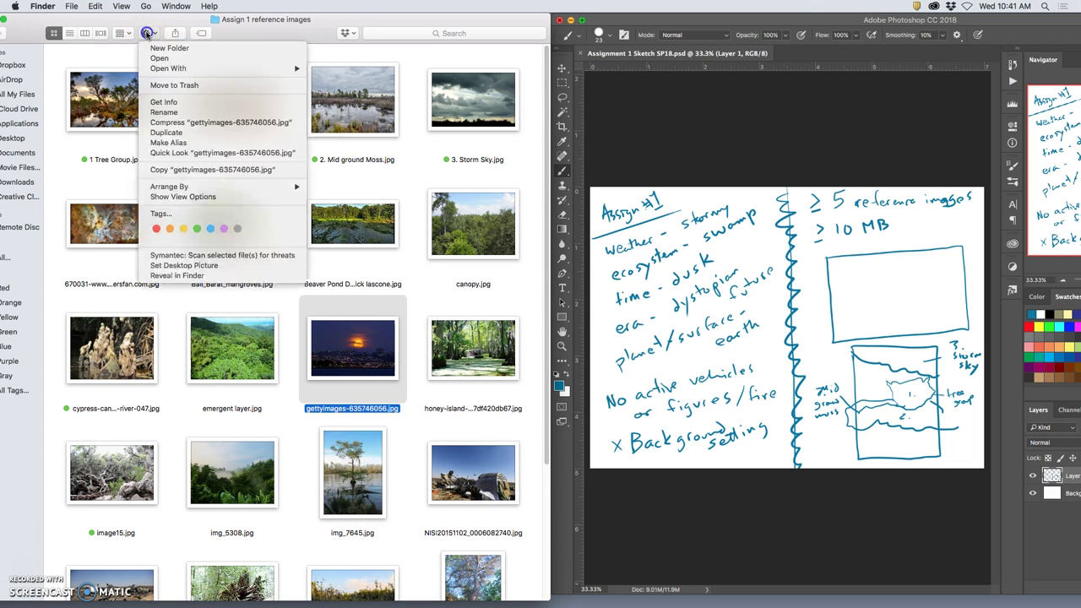
{"action": "left_click", "coordinate": [268, 199]}
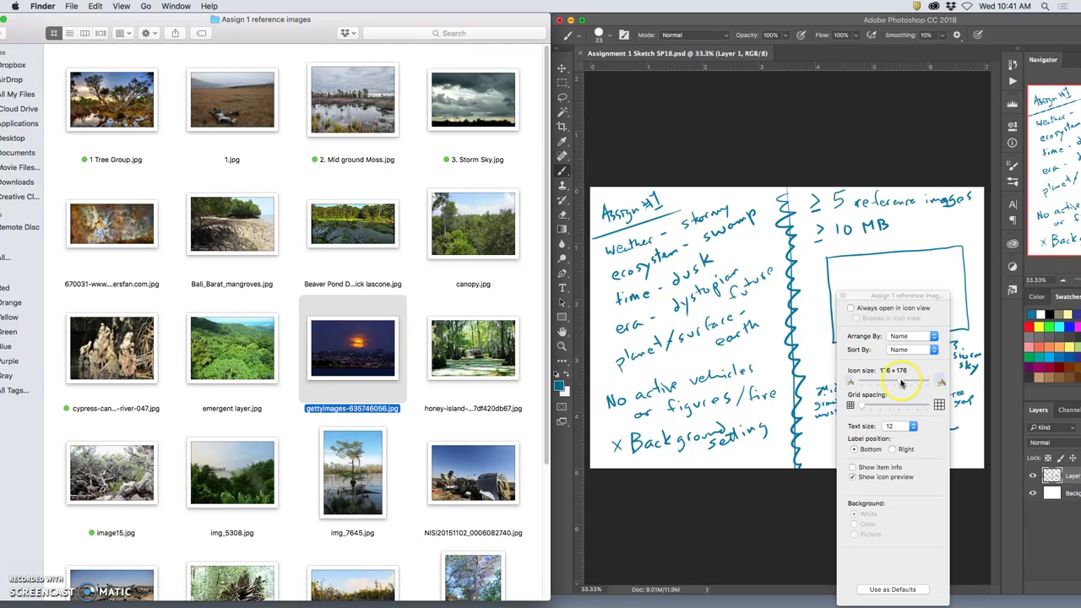
{"action": "left_click_drag", "start_coordinate": [901, 382], "coordinate": [899, 382]}
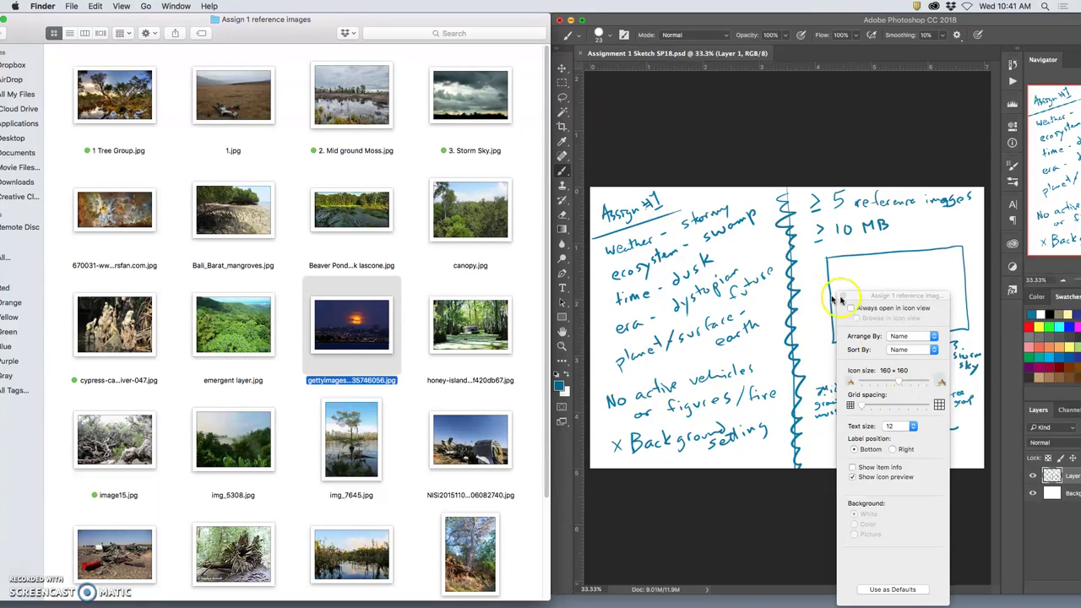
{"action": "left_click", "coordinate": [843, 297]}
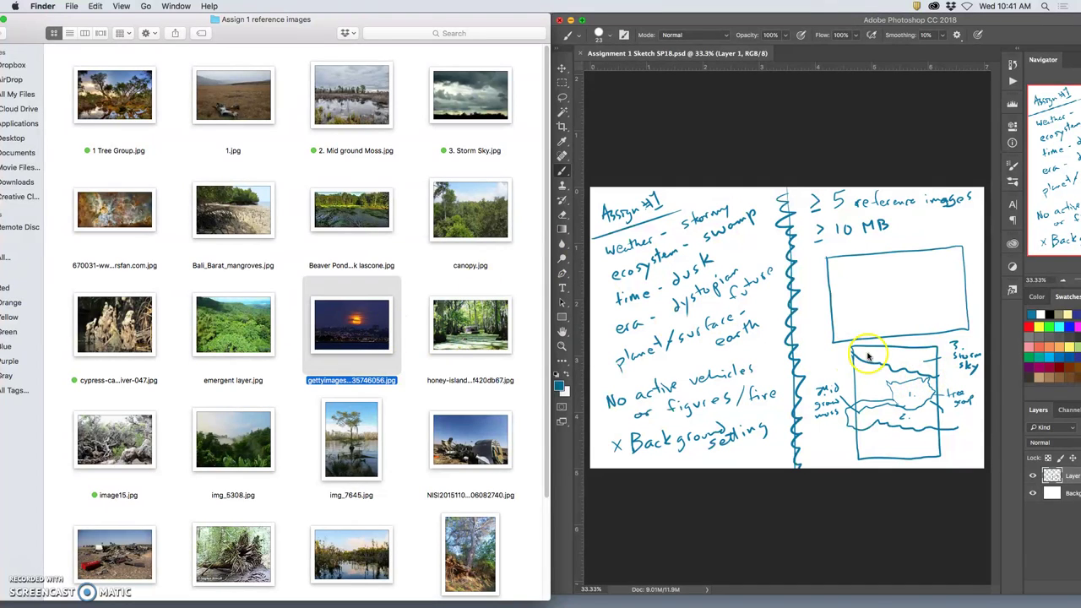
Rename gettyimages-635746056.jpg to 'super moon dusk.jpg' and give it the green tag.
{"action": "left_click", "coordinate": [893, 359]}
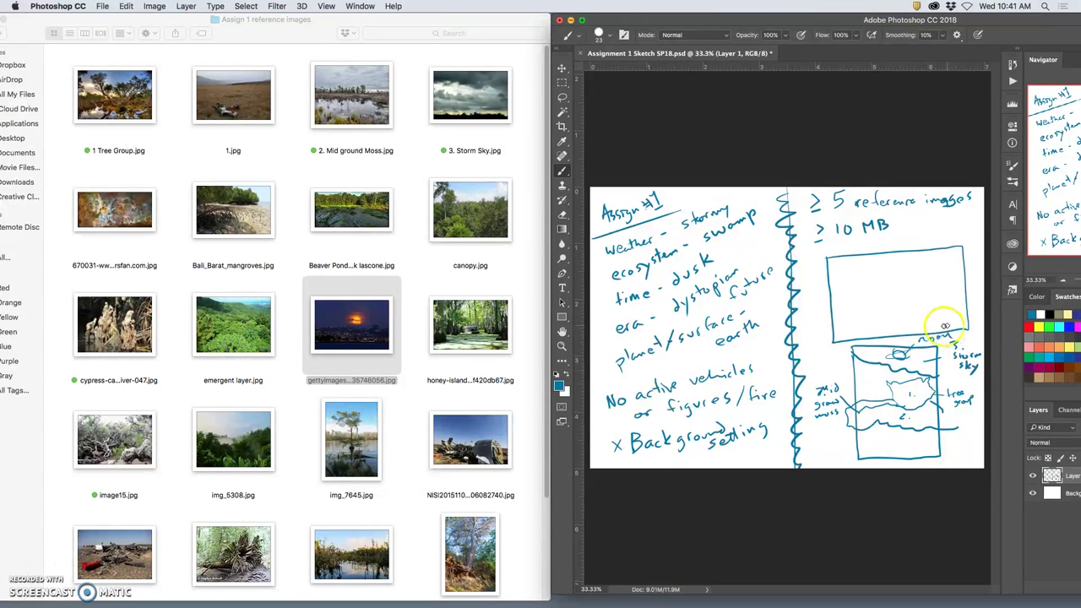
{"action": "left_click", "coordinate": [367, 383]}
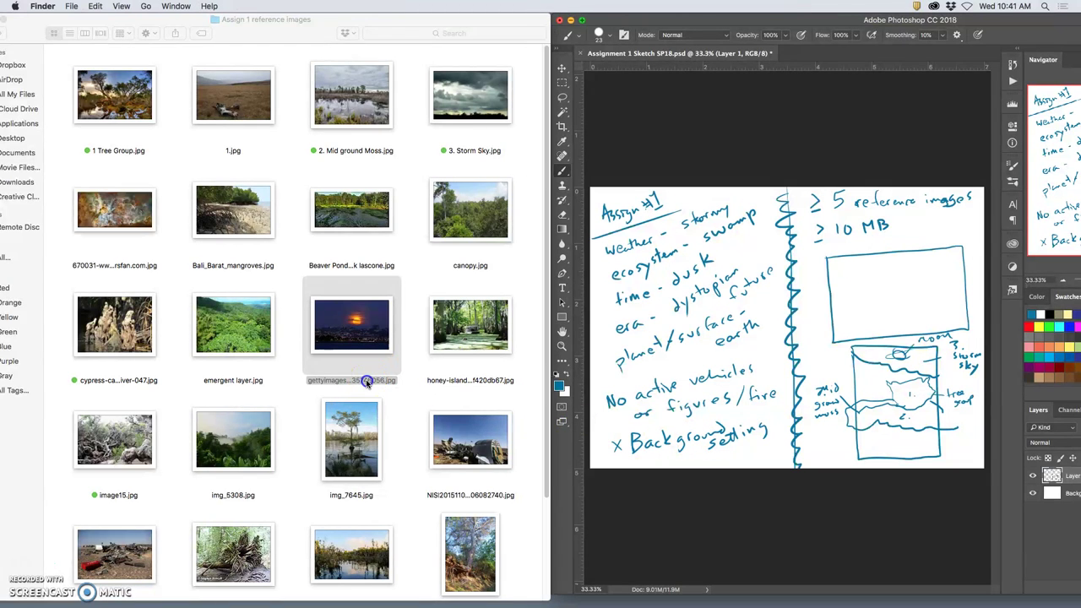
{"action": "left_click", "coordinate": [367, 381]}
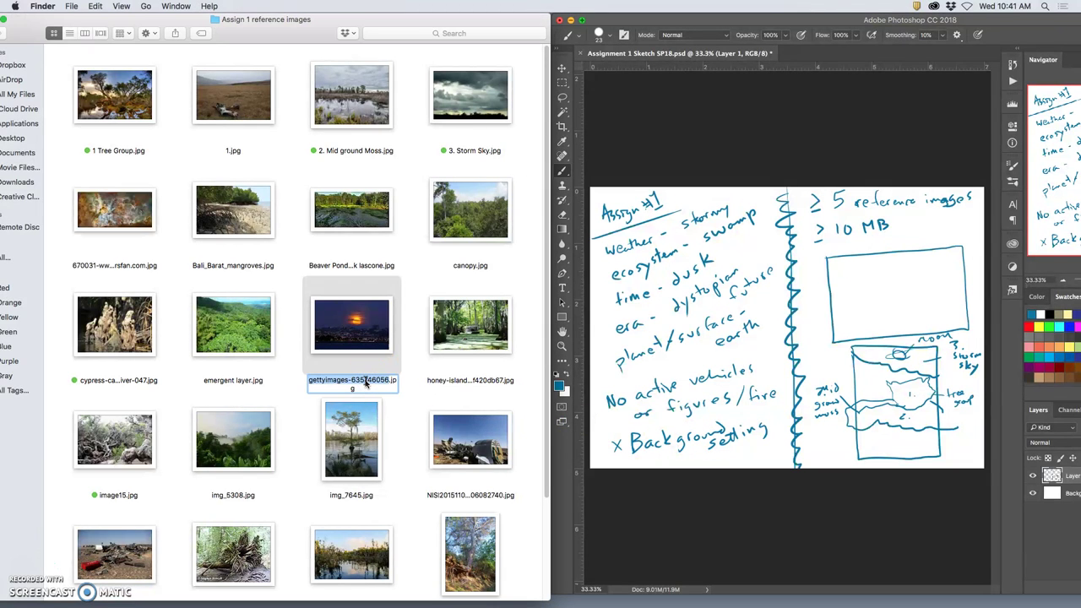
{"action": "type", "text": "su"}
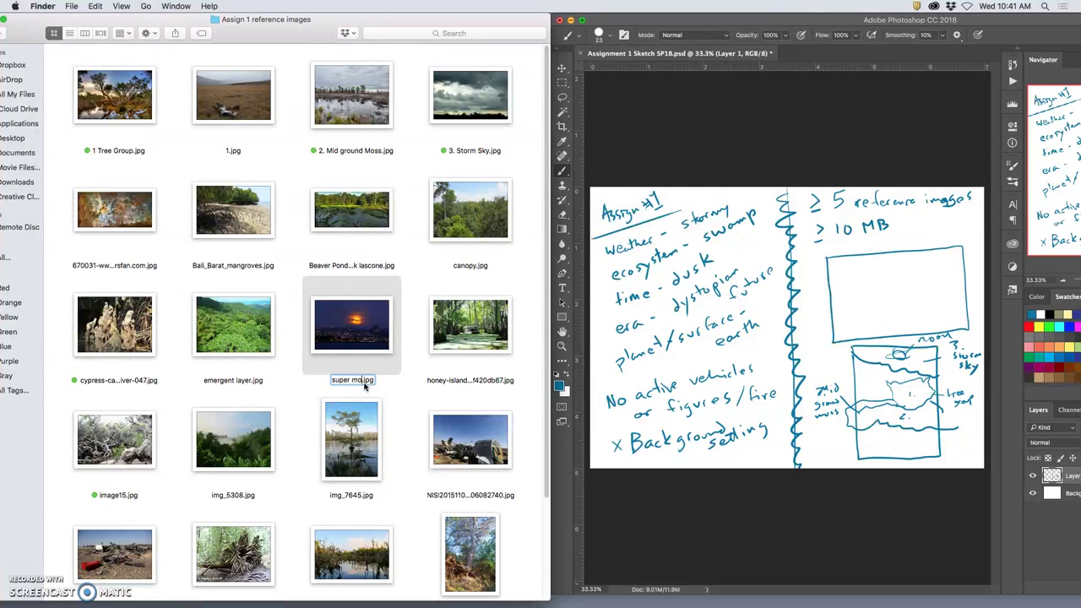
{"action": "type", "text": "per moon"}
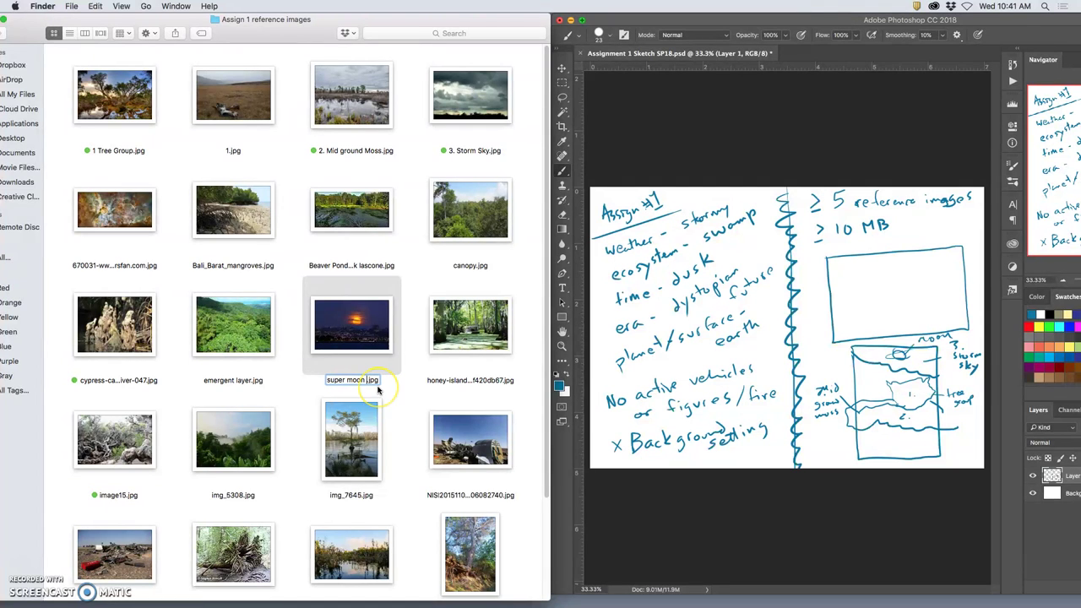
{"action": "type", "text": " dusk"}
{"action": "left_click", "coordinate": [397, 393]}
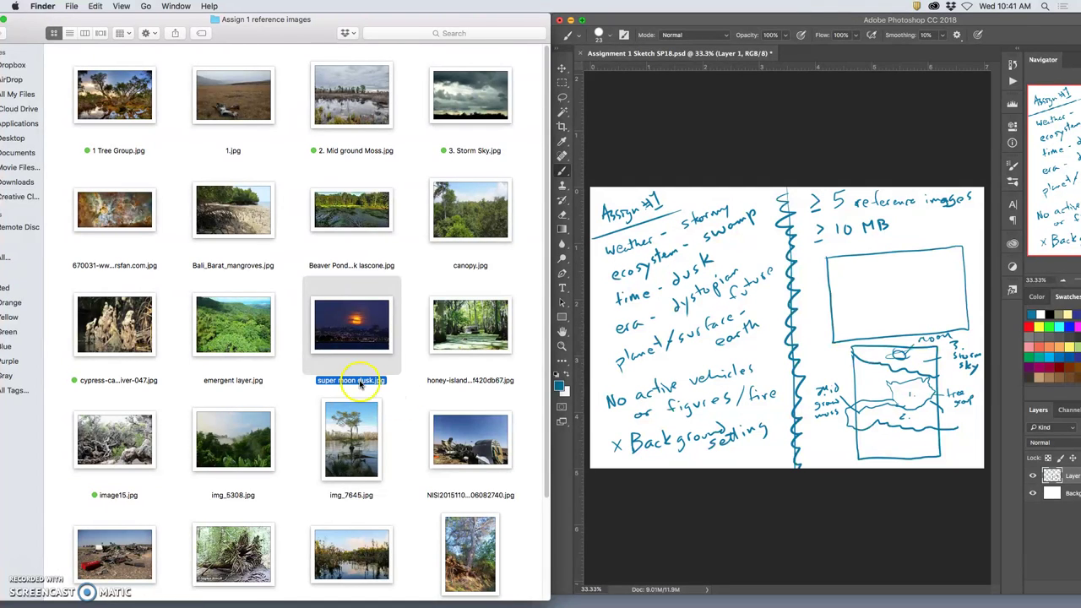
{"action": "right_click", "coordinate": [370, 567]}
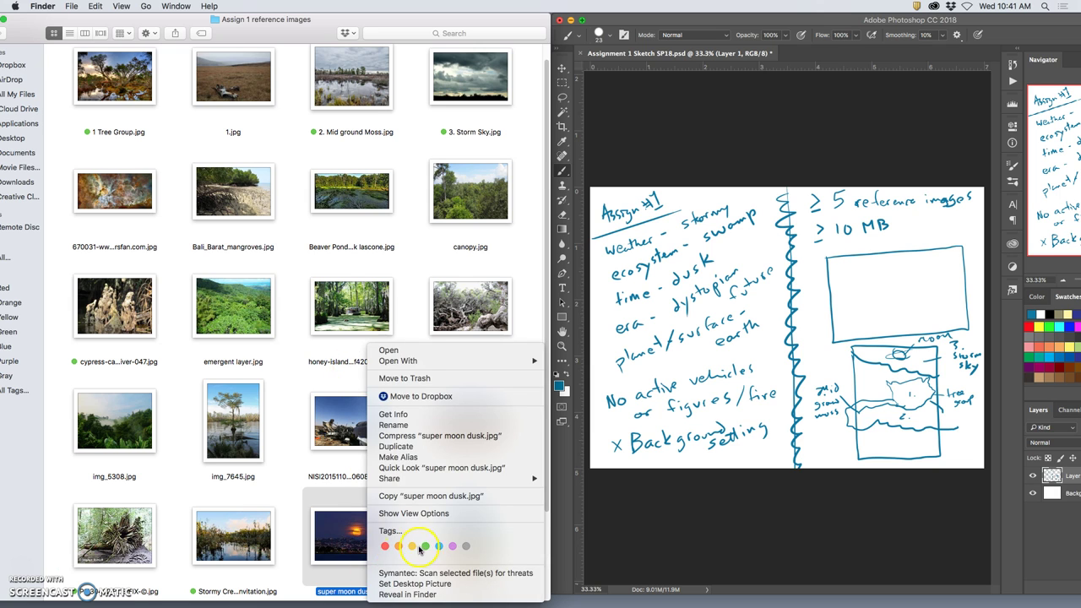
{"action": "left_click", "coordinate": [405, 546]}
{"action": "left_click", "coordinate": [420, 535]}
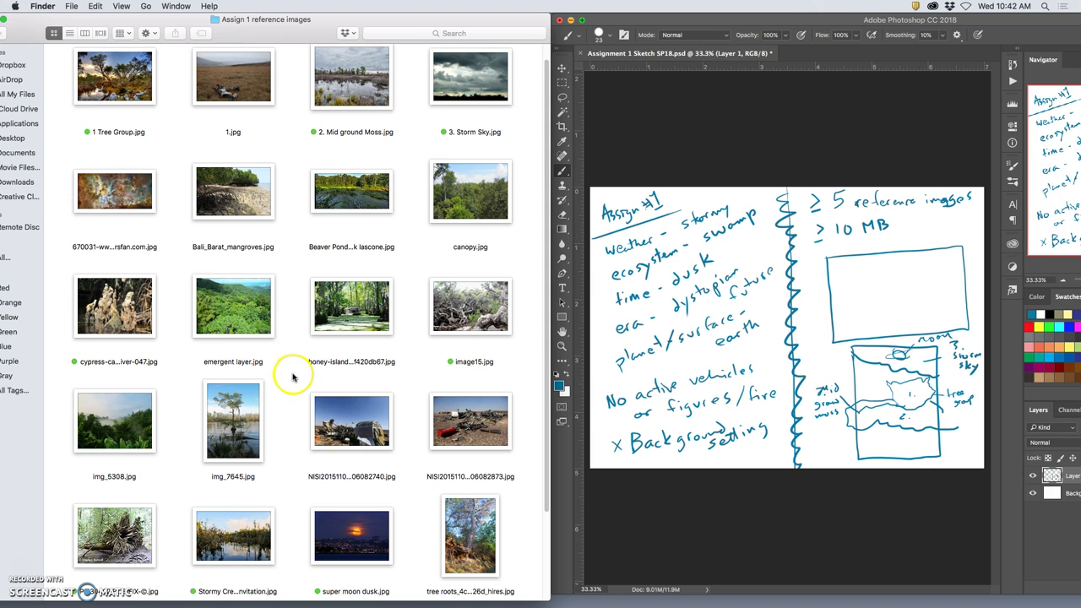
Group the reference folder's images by tag so green-tagged files sit above the untagged ones.
{"action": "scroll", "coordinate": [290, 375], "scroll_direction": "up", "scroll_amount": 2}
{"action": "left_click", "coordinate": [126, 34]}
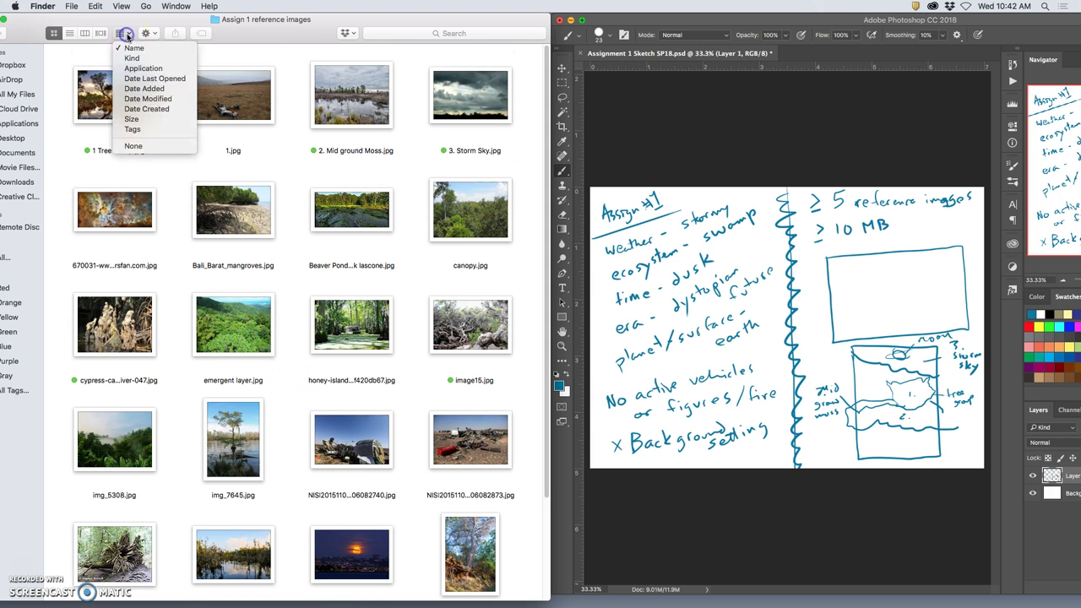
{"action": "left_click", "coordinate": [135, 129]}
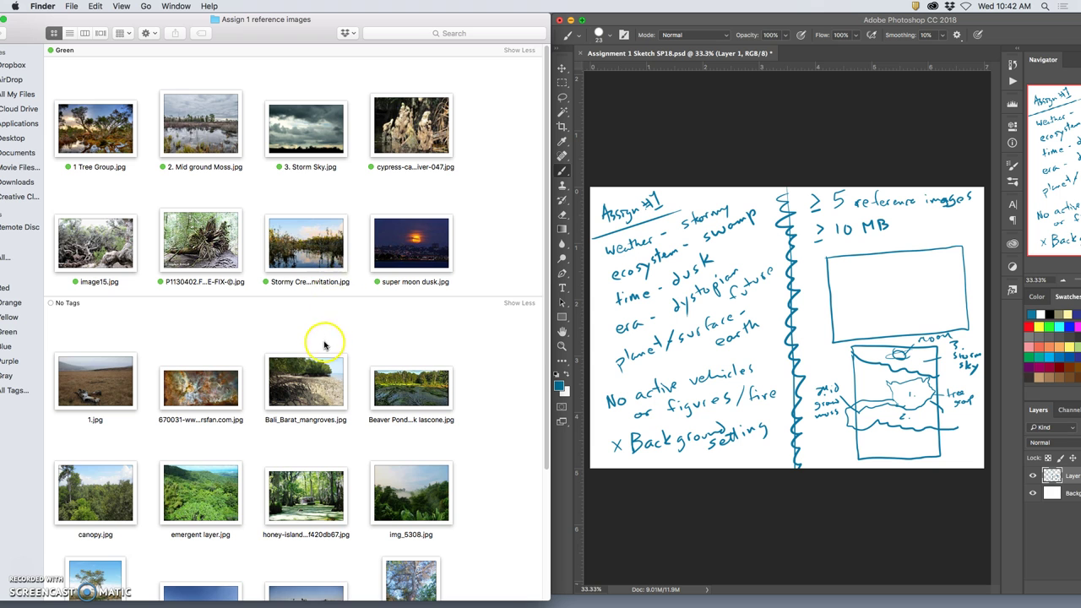
{"action": "scroll", "coordinate": [323, 344], "scroll_direction": "down", "scroll_amount": 5}
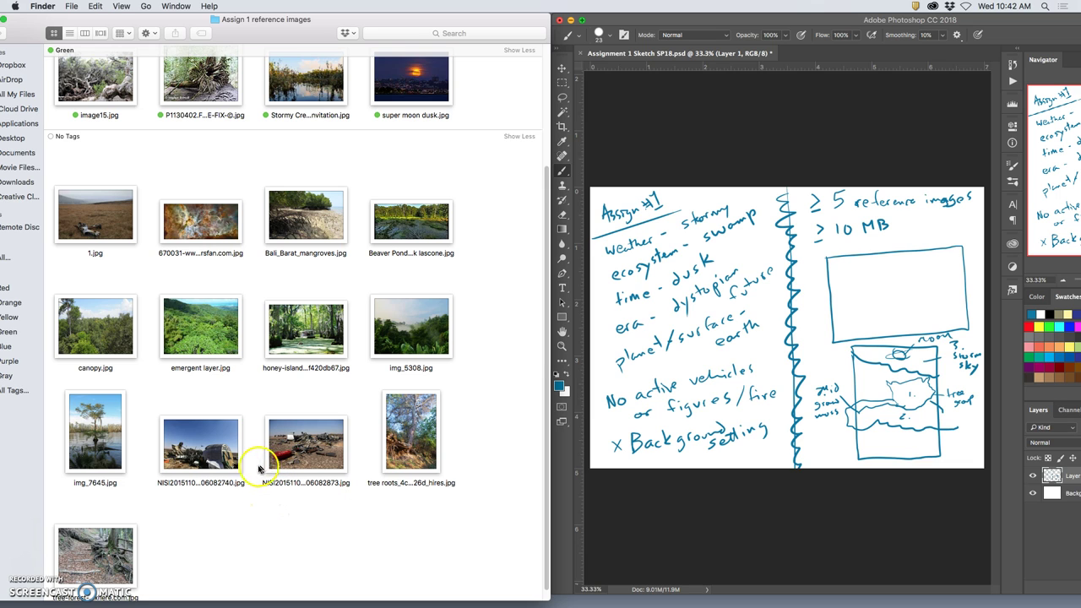
Tag the wrecked-vehicle photo Green.
{"action": "left_click", "coordinate": [206, 474]}
{"action": "right_click", "coordinate": [205, 474]}
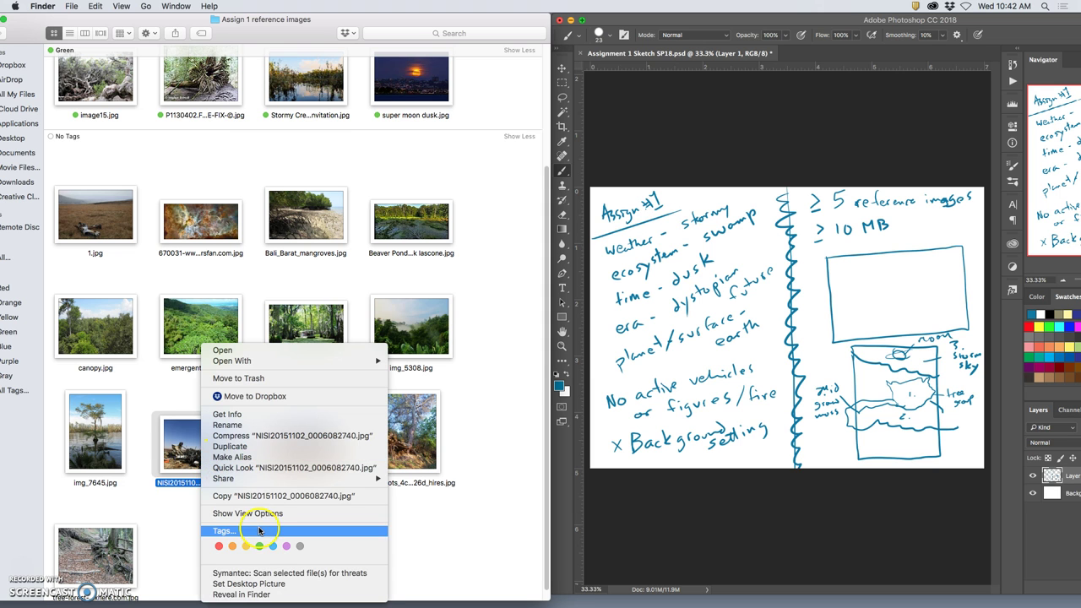
{"action": "left_click", "coordinate": [259, 547]}
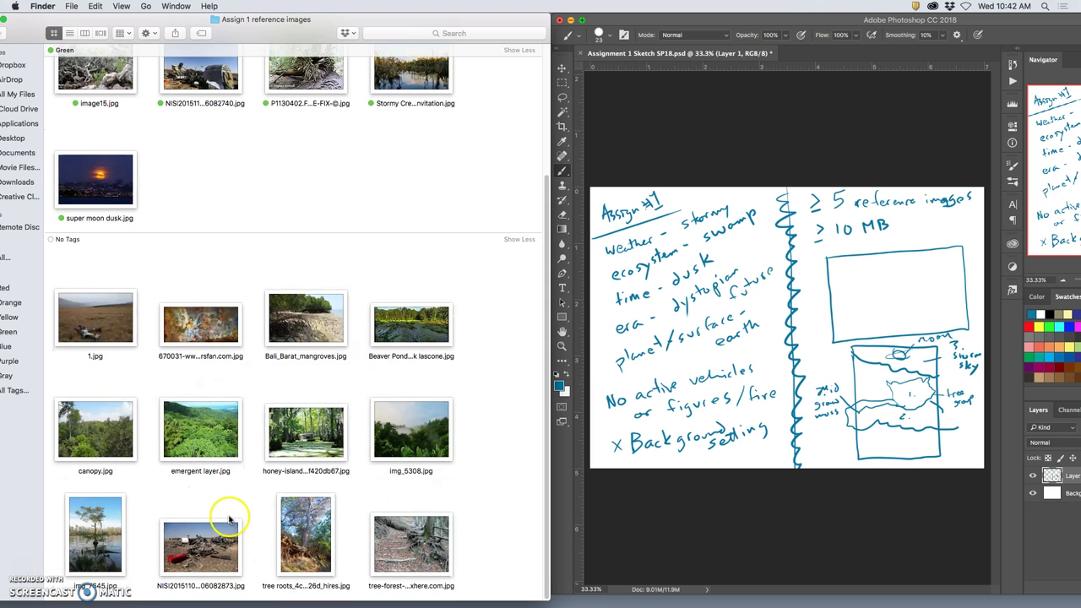
{"action": "scroll", "coordinate": [245, 473], "scroll_direction": "up", "scroll_amount": 4}
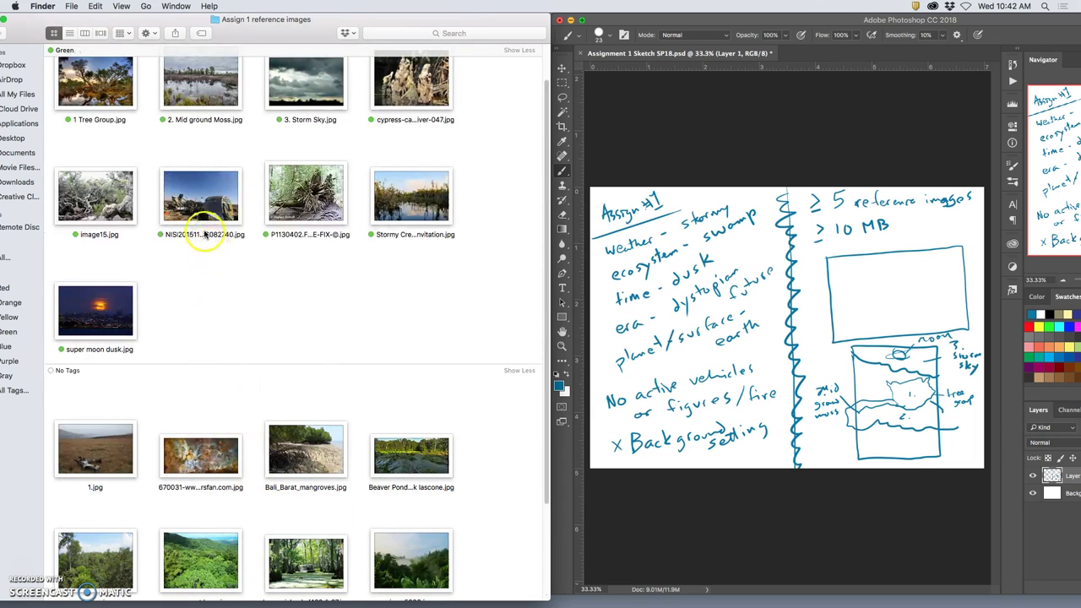
Rename the green-tagged wreckage photo to Foreground wreckage.jpg.
{"action": "left_click", "coordinate": [228, 237]}
{"action": "left_click", "coordinate": [216, 236], "text": "super"}
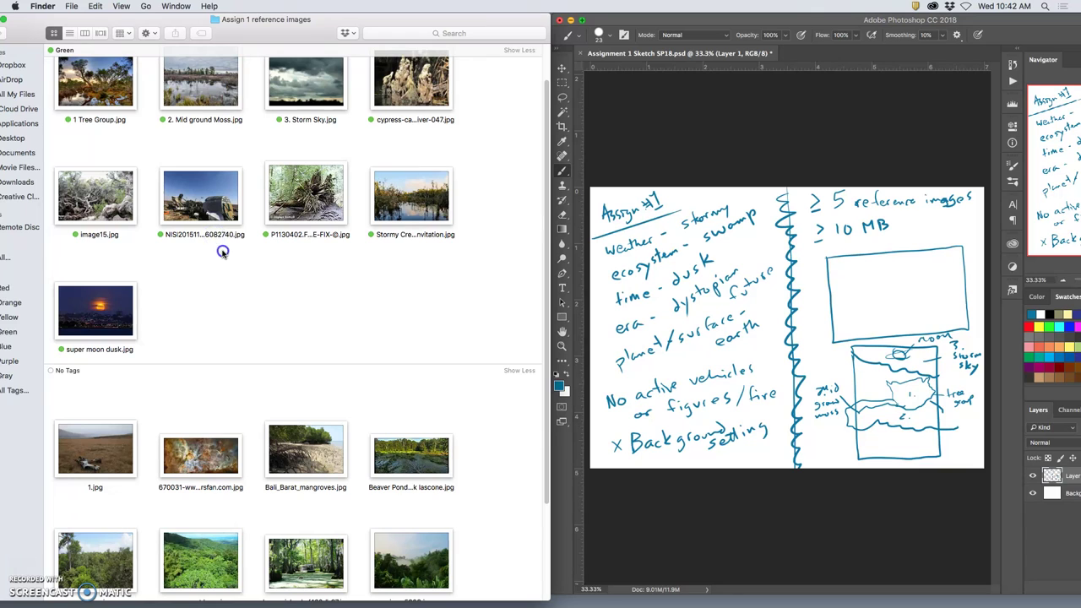
{"action": "left_click", "coordinate": [216, 236]}
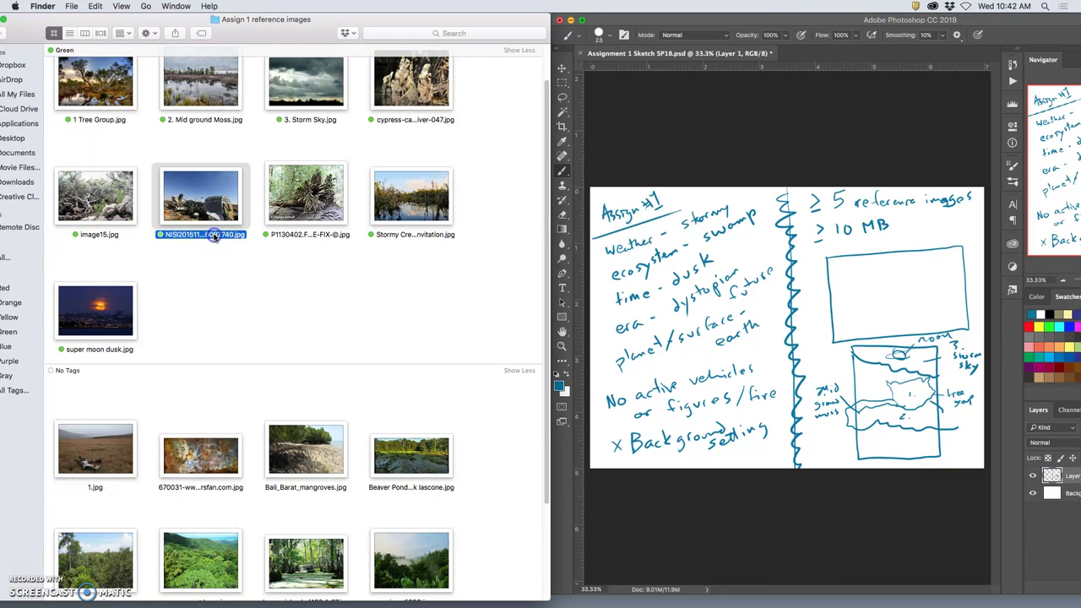
{"action": "left_click", "coordinate": [215, 235]}
{"action": "left_click", "coordinate": [204, 209]}
{"action": "left_click", "coordinate": [195, 239], "text": "super"}
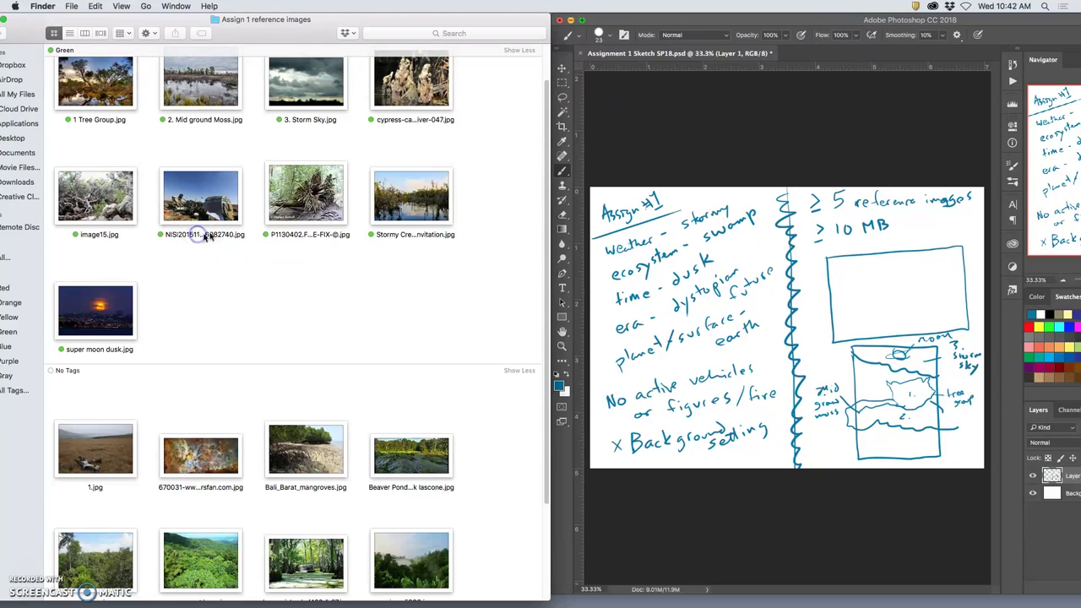
{"action": "left_click", "coordinate": [225, 261]}
{"action": "left_click", "coordinate": [218, 202]}
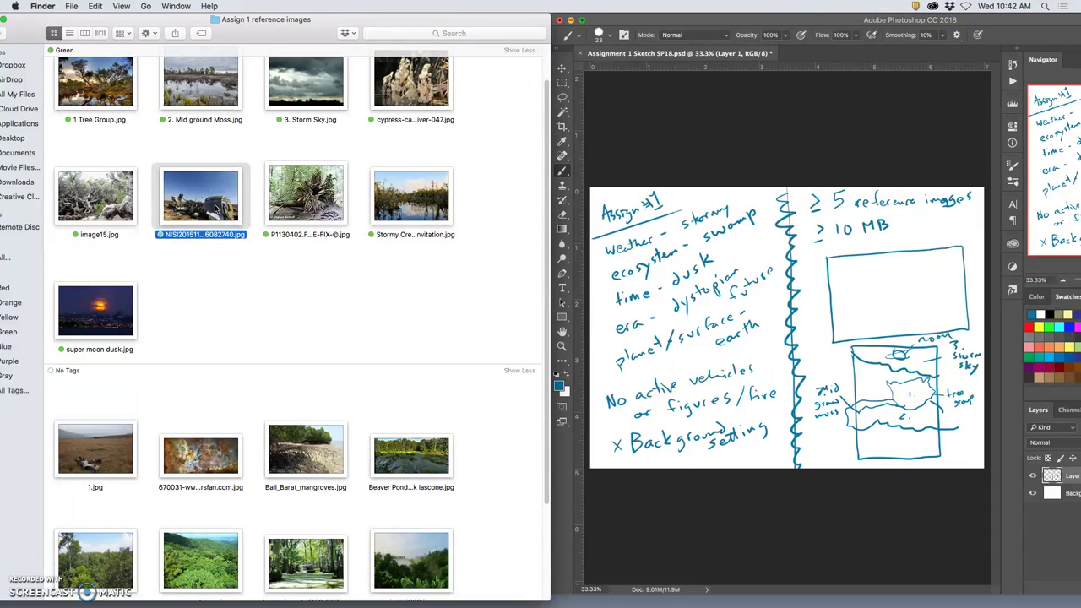
{"action": "key", "text": "Return"}
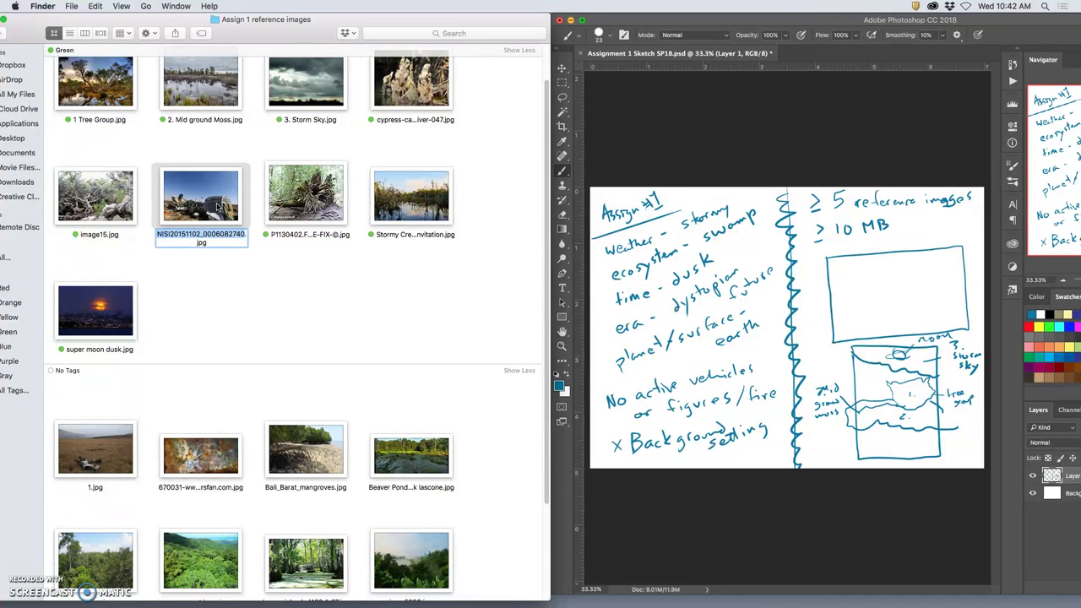
{"action": "type", "text": "Fo"}
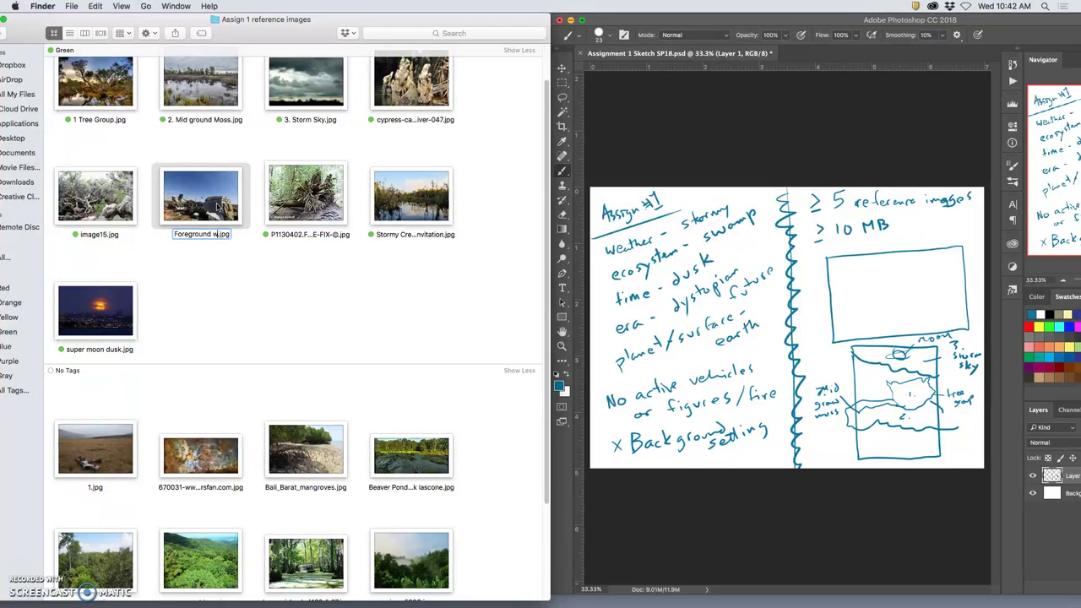
{"action": "type", "text": "reground wreckage"}
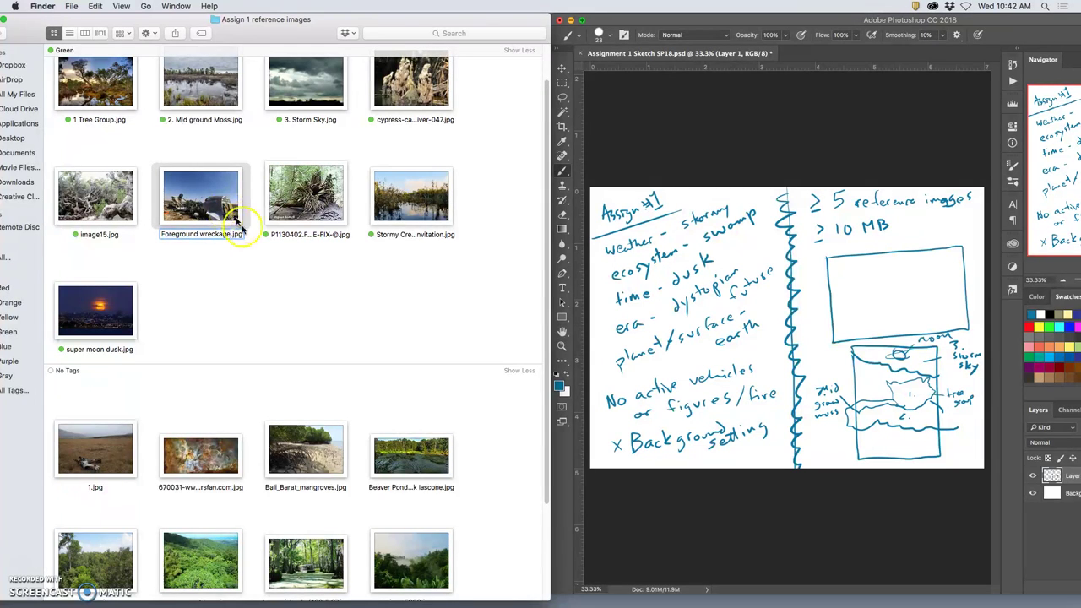
{"action": "key", "text": "Return"}
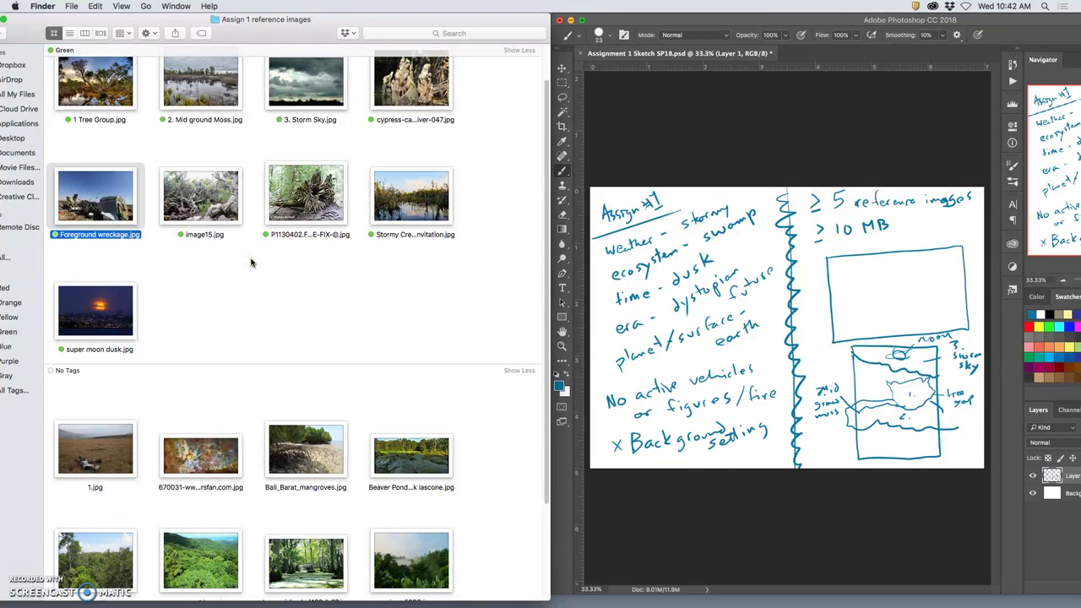
{"action": "left_click", "coordinate": [893, 438]}
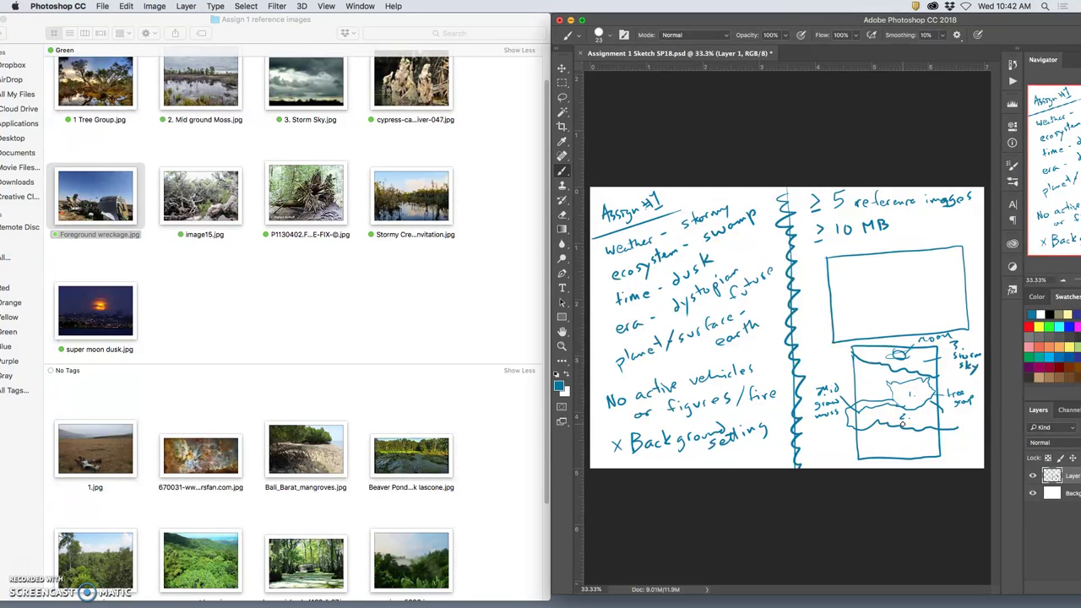
Sketch the foreground band in the lower box of the Photoshop sketch.
{"action": "left_click_drag", "start_coordinate": [900, 430], "coordinate": [857, 438]}
{"action": "mouse_move", "coordinate": [924, 443]}
{"action": "left_mouse_down"}
{"action": "mouse_move", "coordinate": [917, 433]}
{"action": "mouse_move", "coordinate": [932, 438]}
{"action": "left_mouse_up"}
{"action": "left_click_drag", "start_coordinate": [105, 211], "coordinate": [861, 445]}
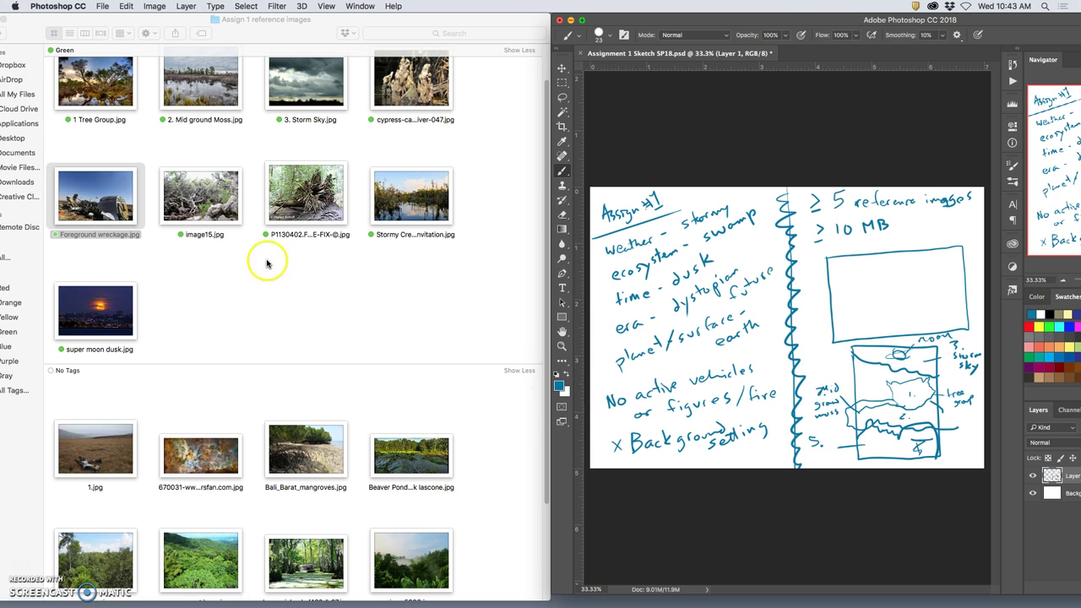
Prefix the wreckage photo's name with 5, making it 5 Foreground wreckage.jpg.
{"action": "left_click", "coordinate": [125, 234]}
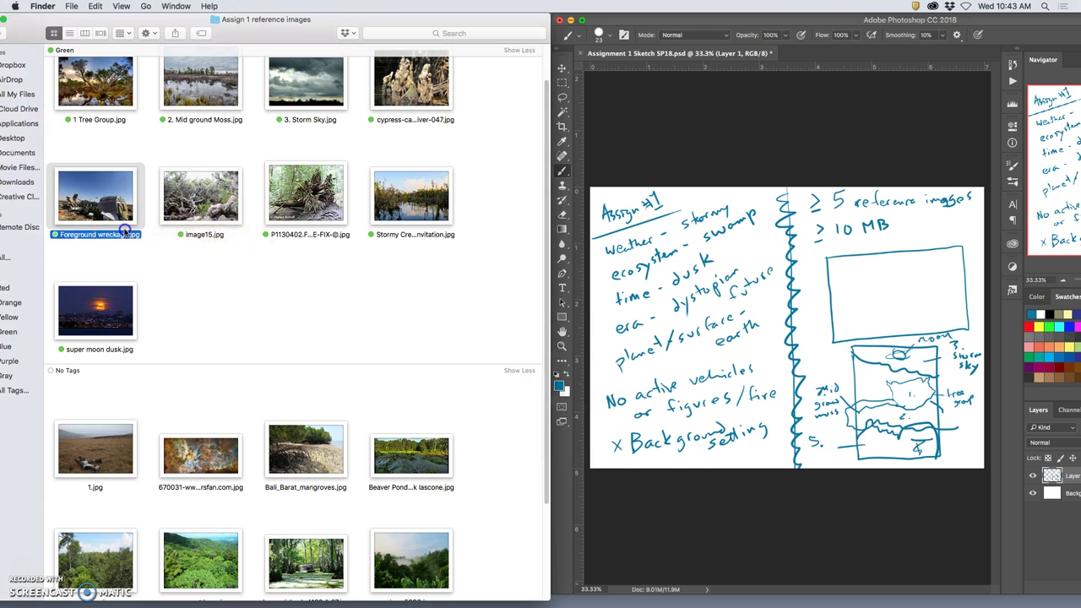
{"action": "left_click", "coordinate": [57, 236]}
{"action": "type", "text": "5"}
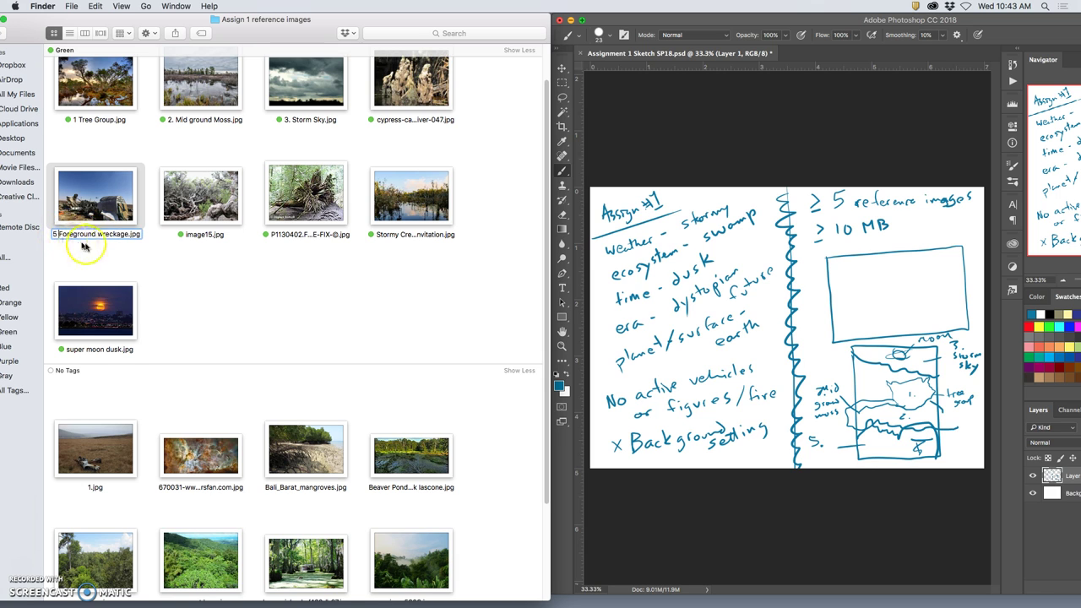
{"action": "key", "text": "Return"}
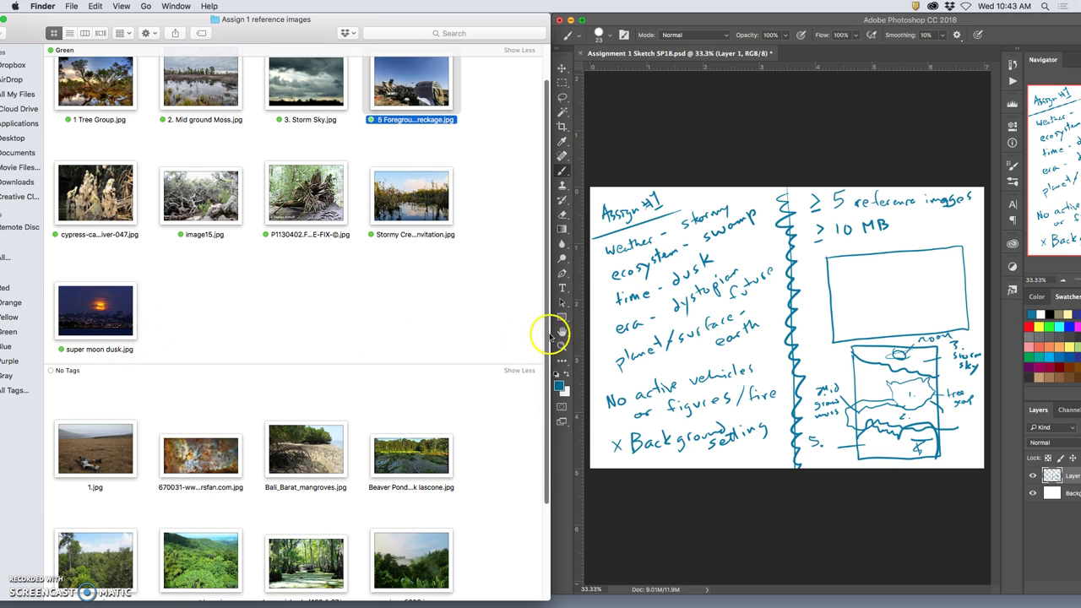
{"action": "left_click", "coordinate": [906, 341]}
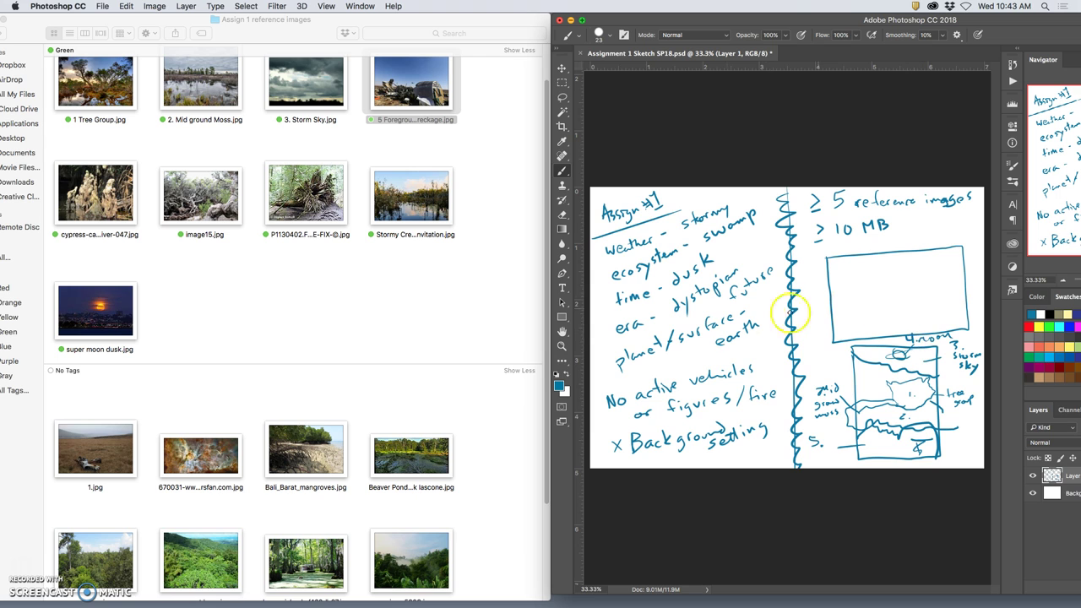
Prefix the moon photo's name with 4, making it 4 super moon dusk.jpg.
{"action": "left_click", "coordinate": [98, 356]}
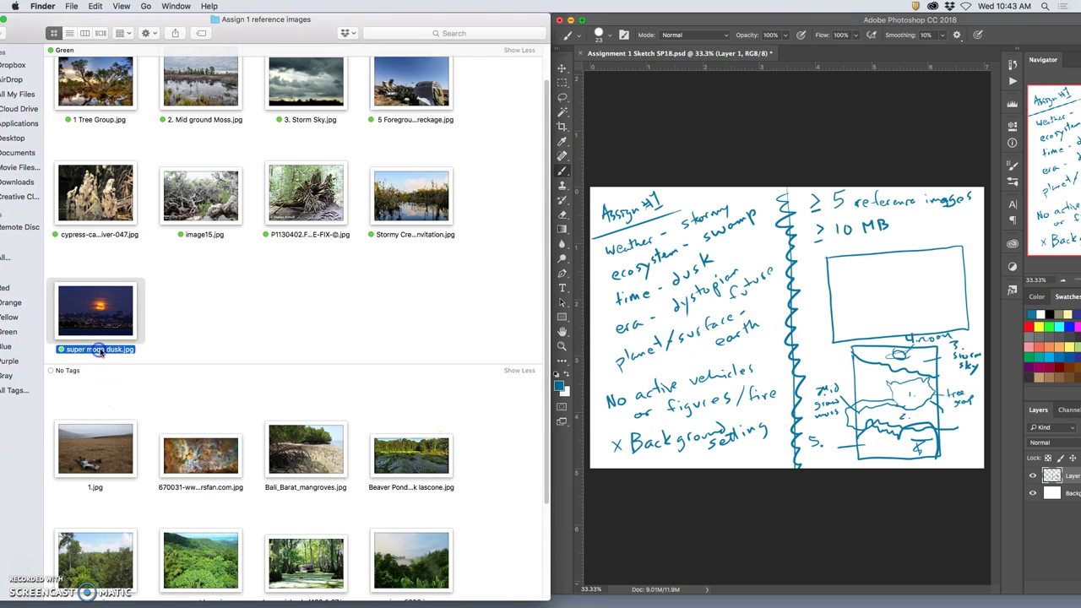
{"action": "left_click", "coordinate": [98, 353]}
{"action": "left_click", "coordinate": [61, 352]}
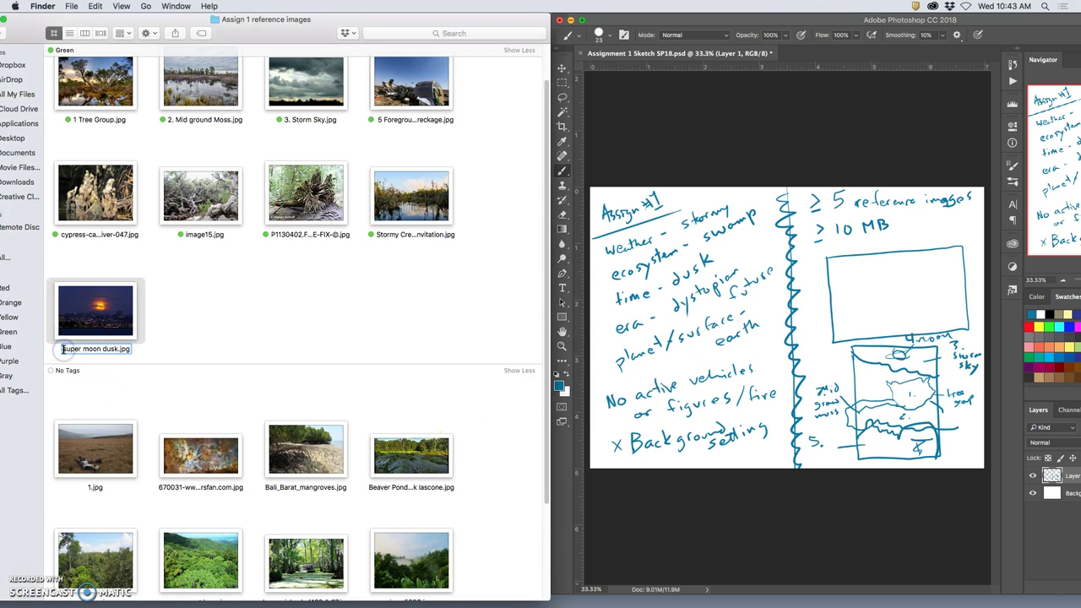
{"action": "type", "text": "4"}
{"action": "left_click", "coordinate": [188, 339]}
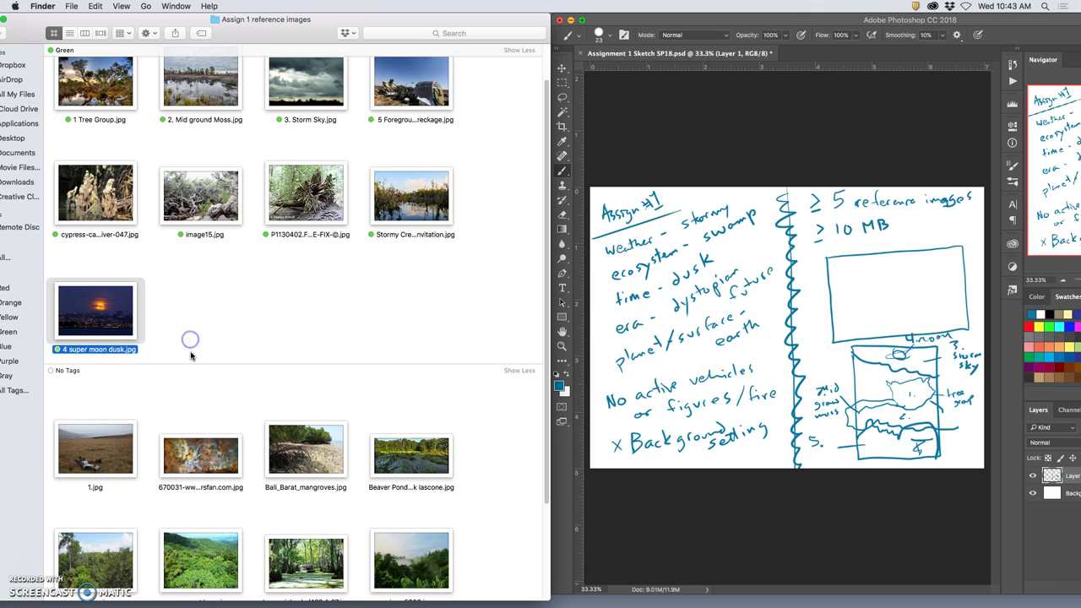
{"action": "left_click", "coordinate": [230, 310]}
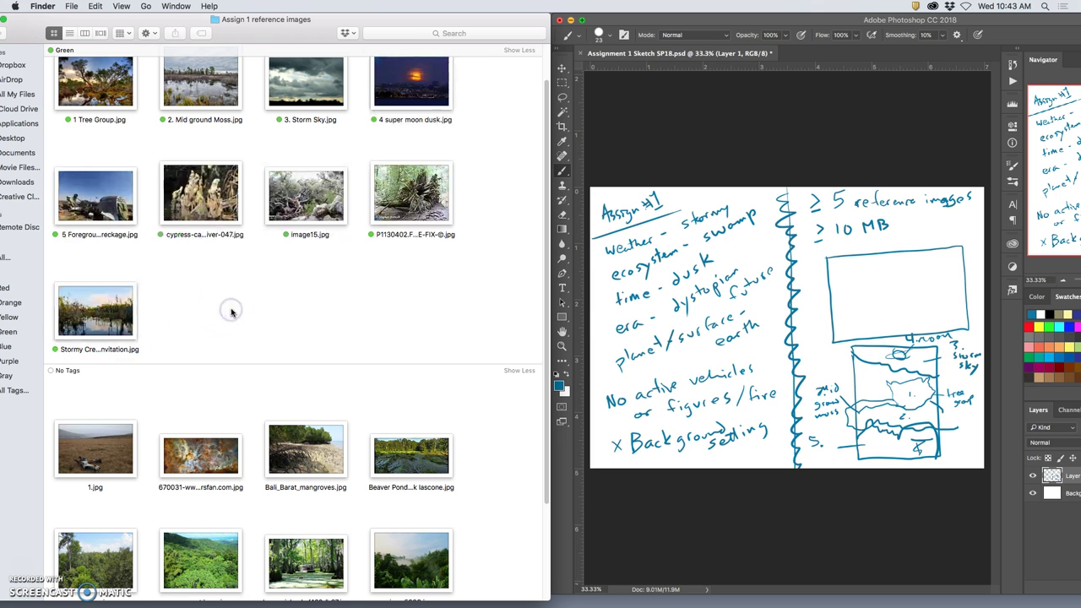